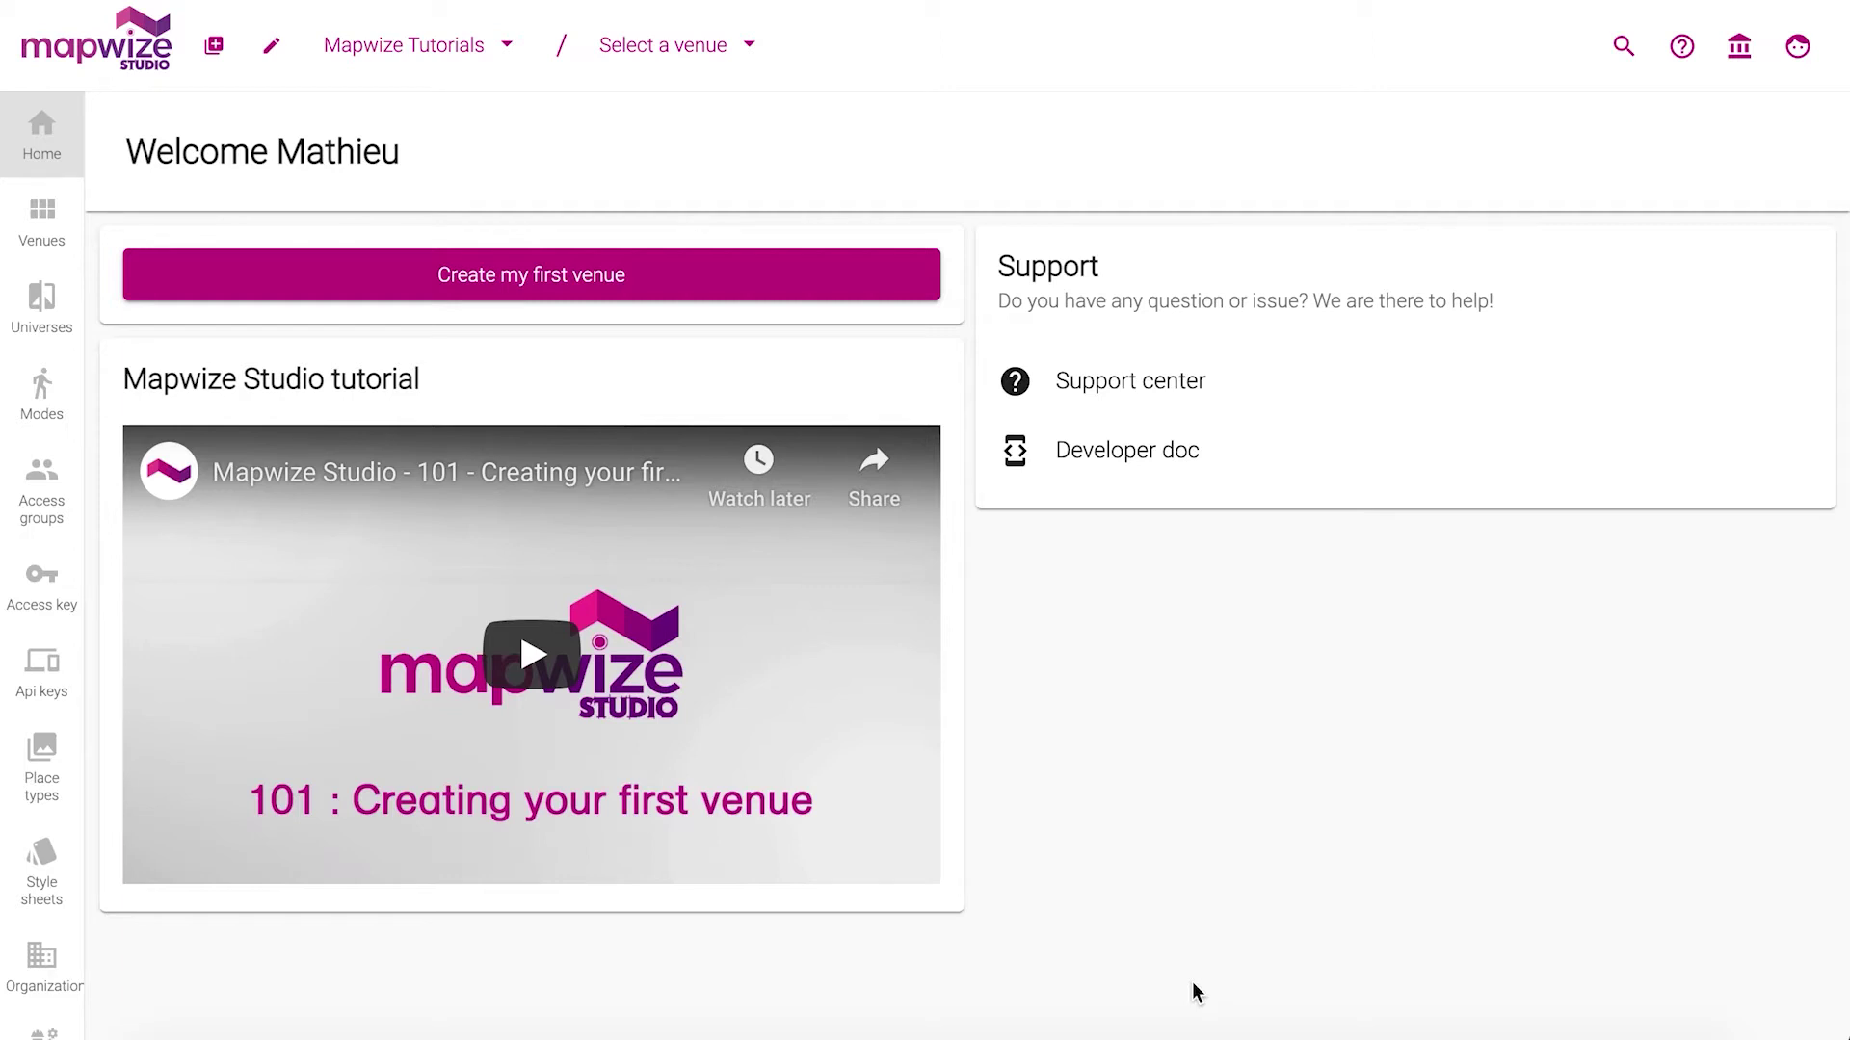
Start the first venue from the Home page with Create my first venue.
click(643, 287)
Create the venue 'Tutorial' with the address Boston, MA, USA.
click(591, 211)
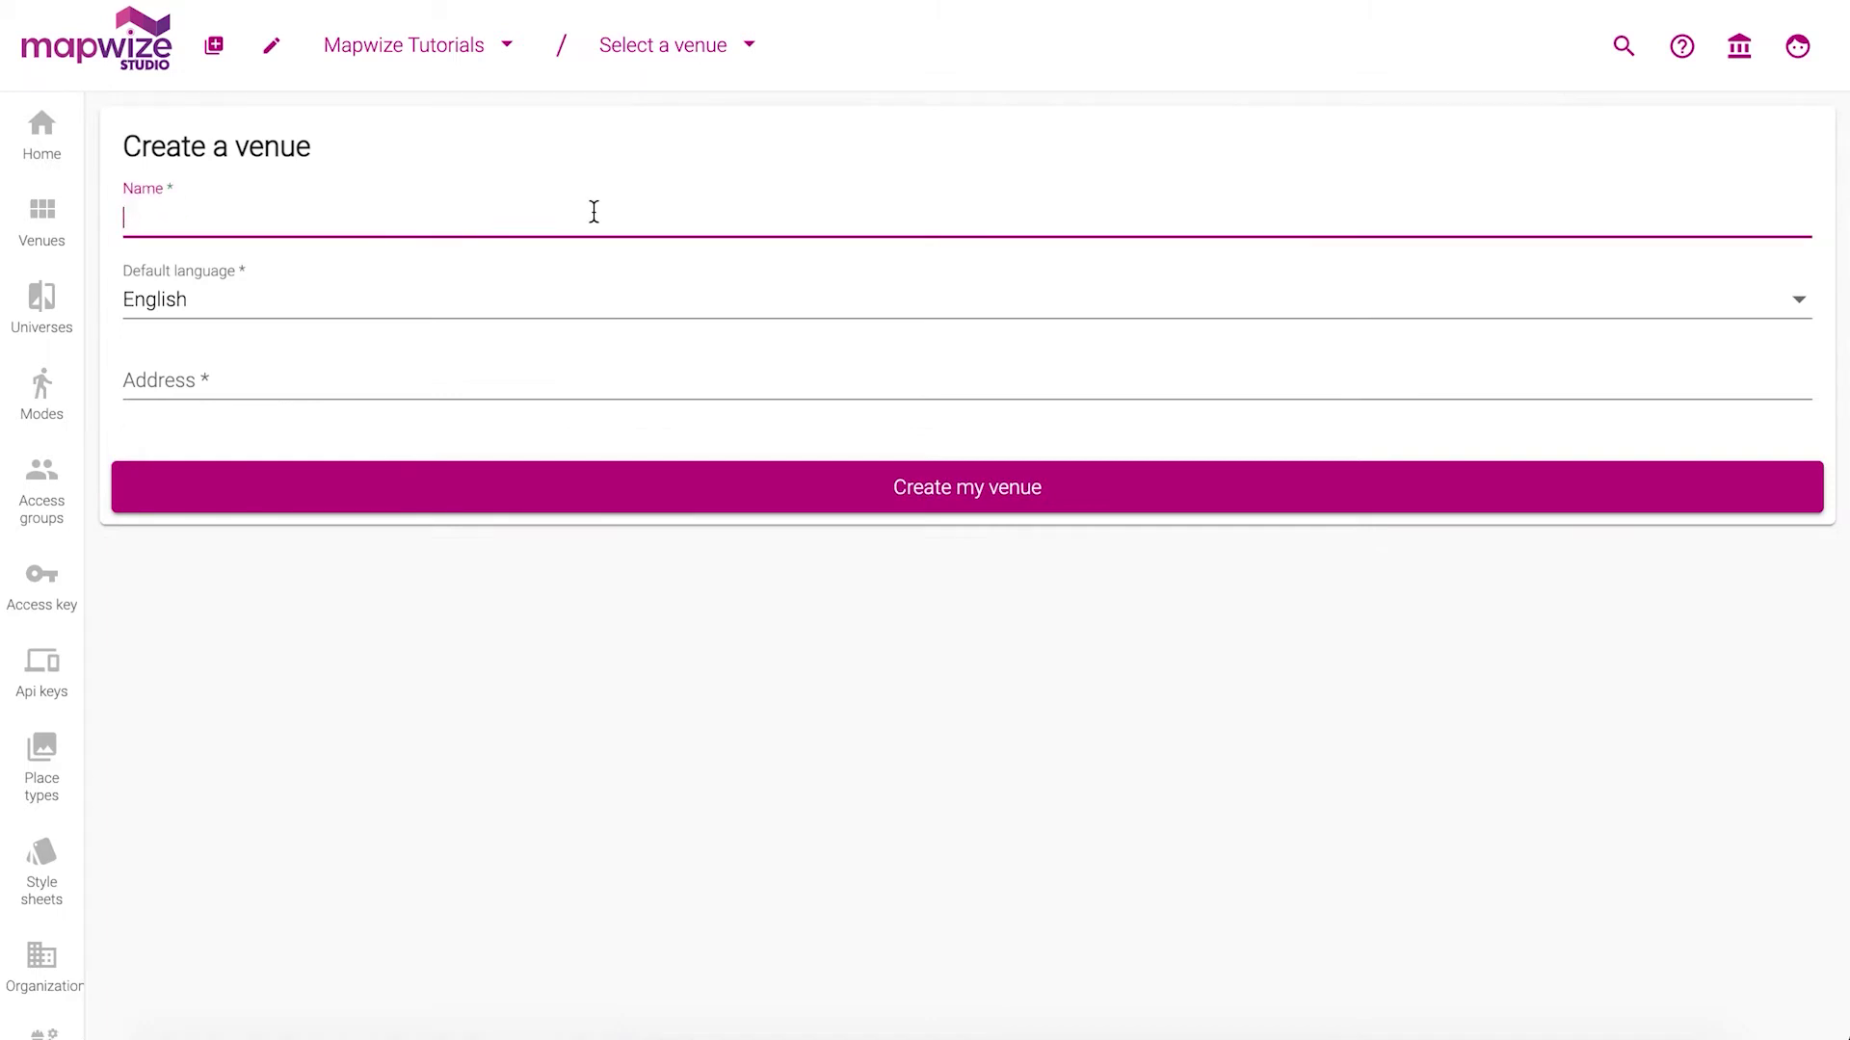
key(Tab)
key(Tab)
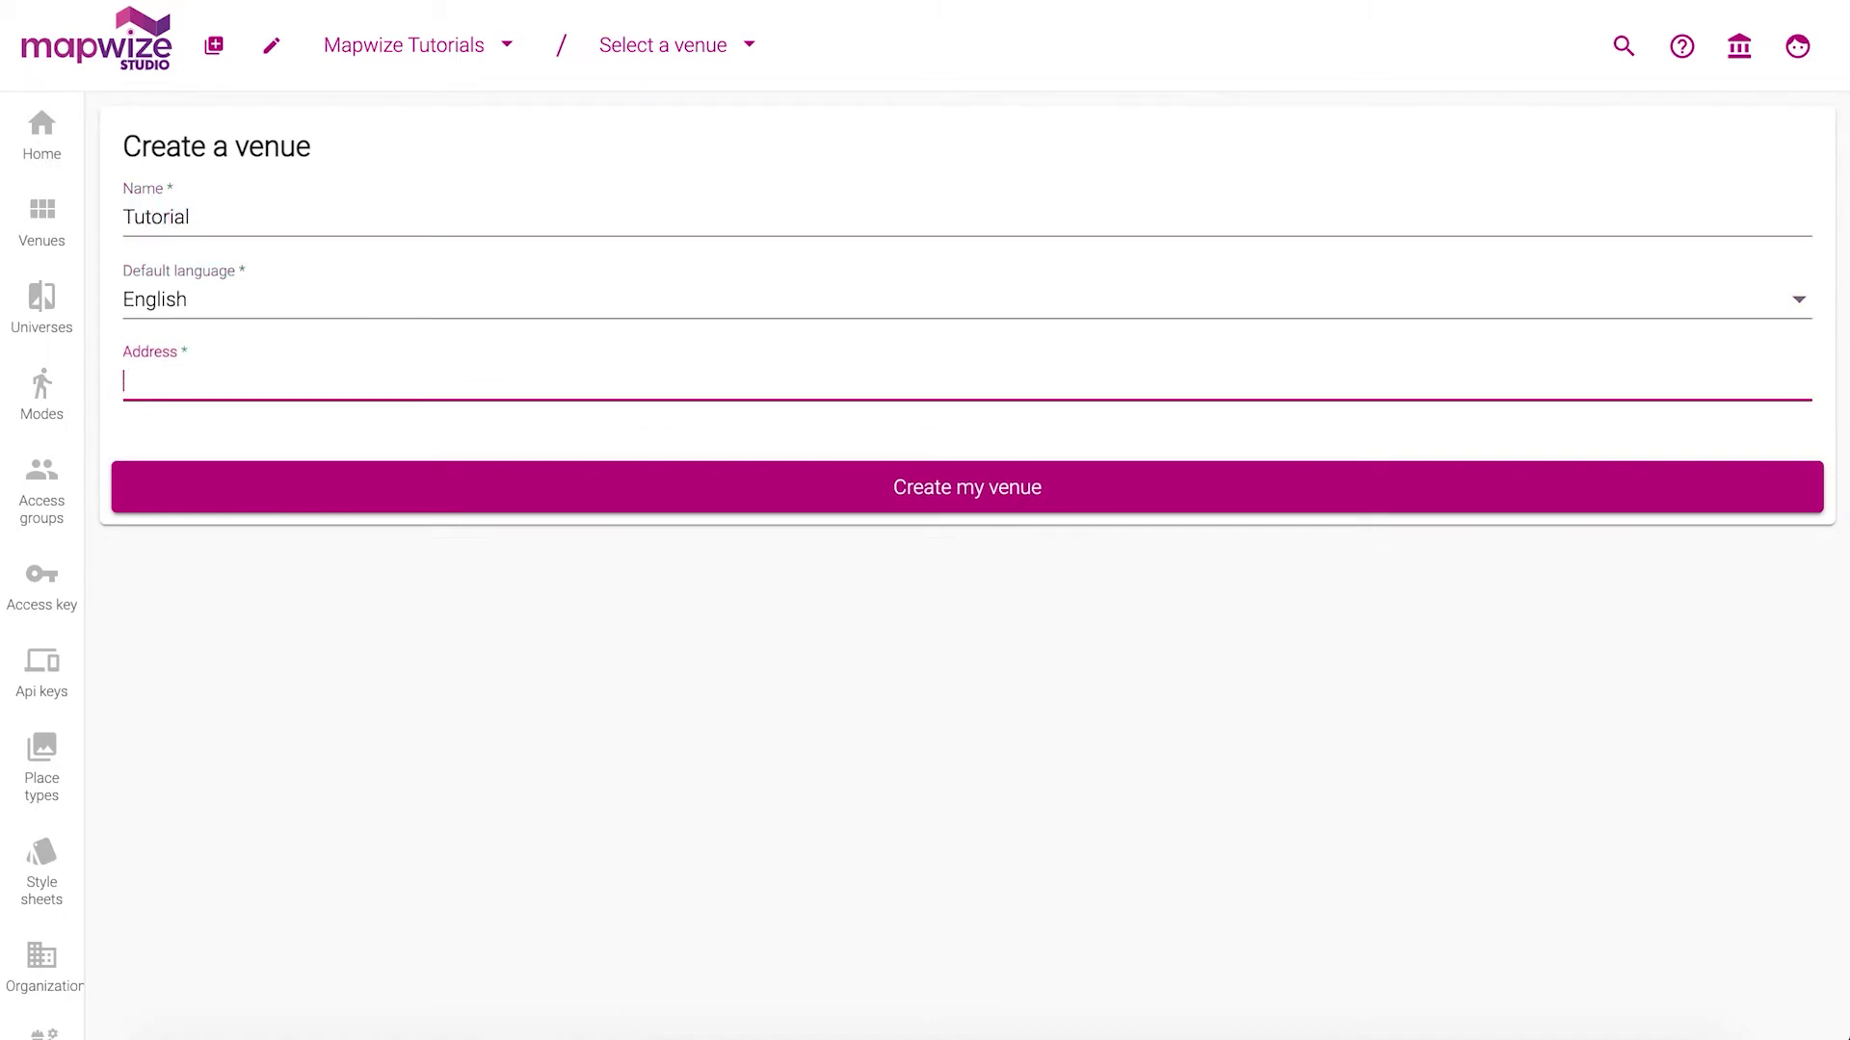
text(boston)
click(252, 431)
click(404, 481)
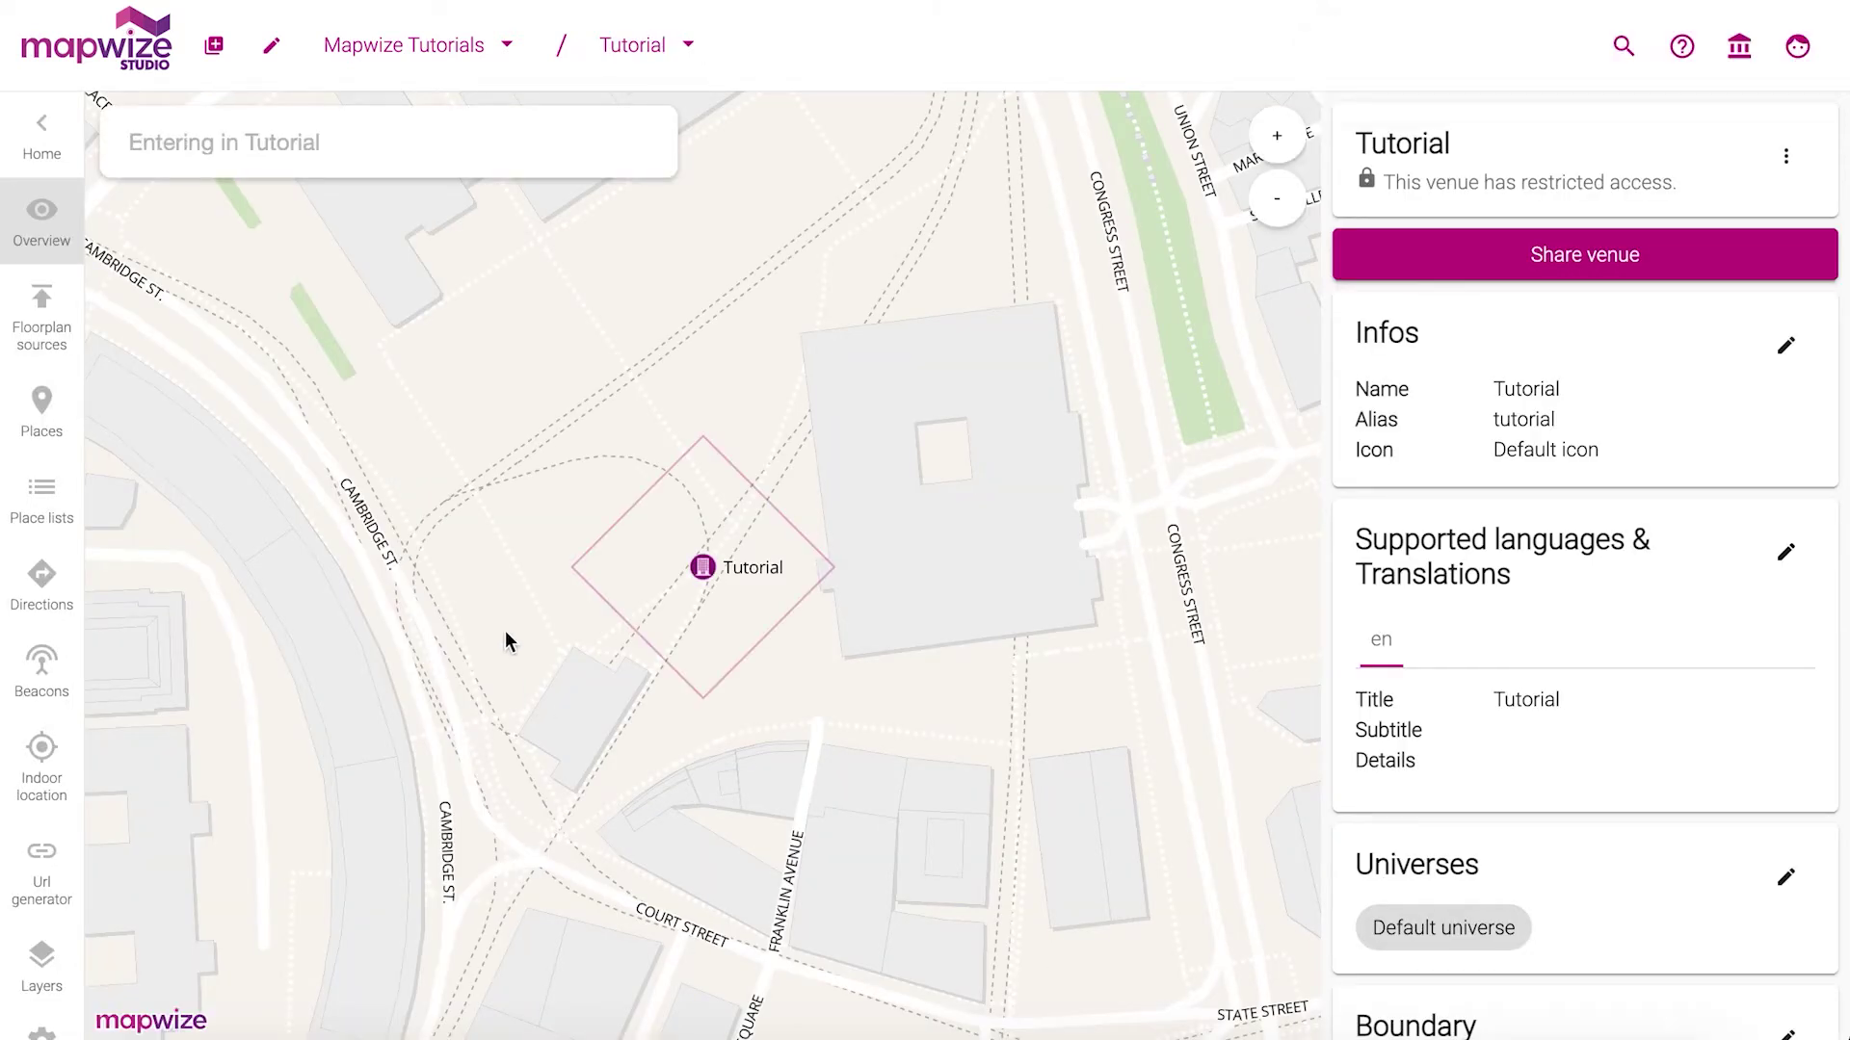
Go to the Tutorial venue's Floorplan sources page.
click(46, 325)
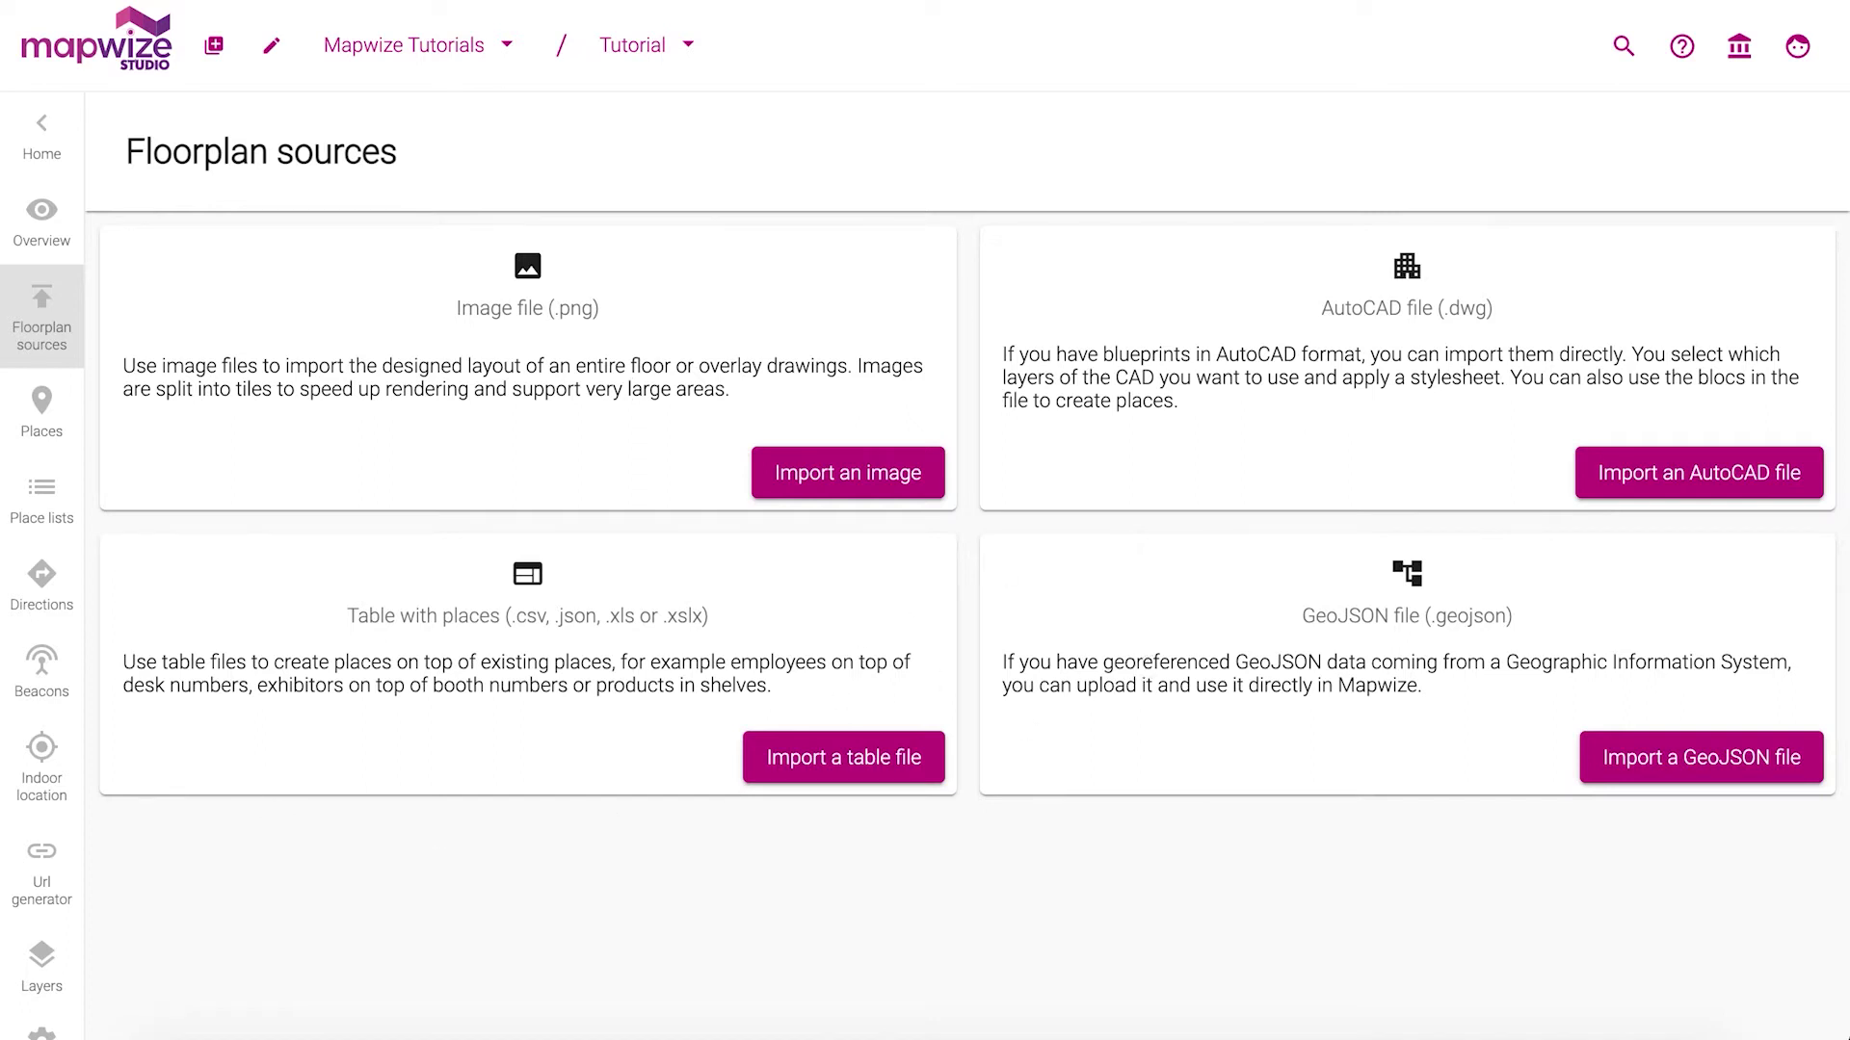
Upload the first floorplan PNG and pin its corners onto the building on the map.
drag(253, 448, 458, 545)
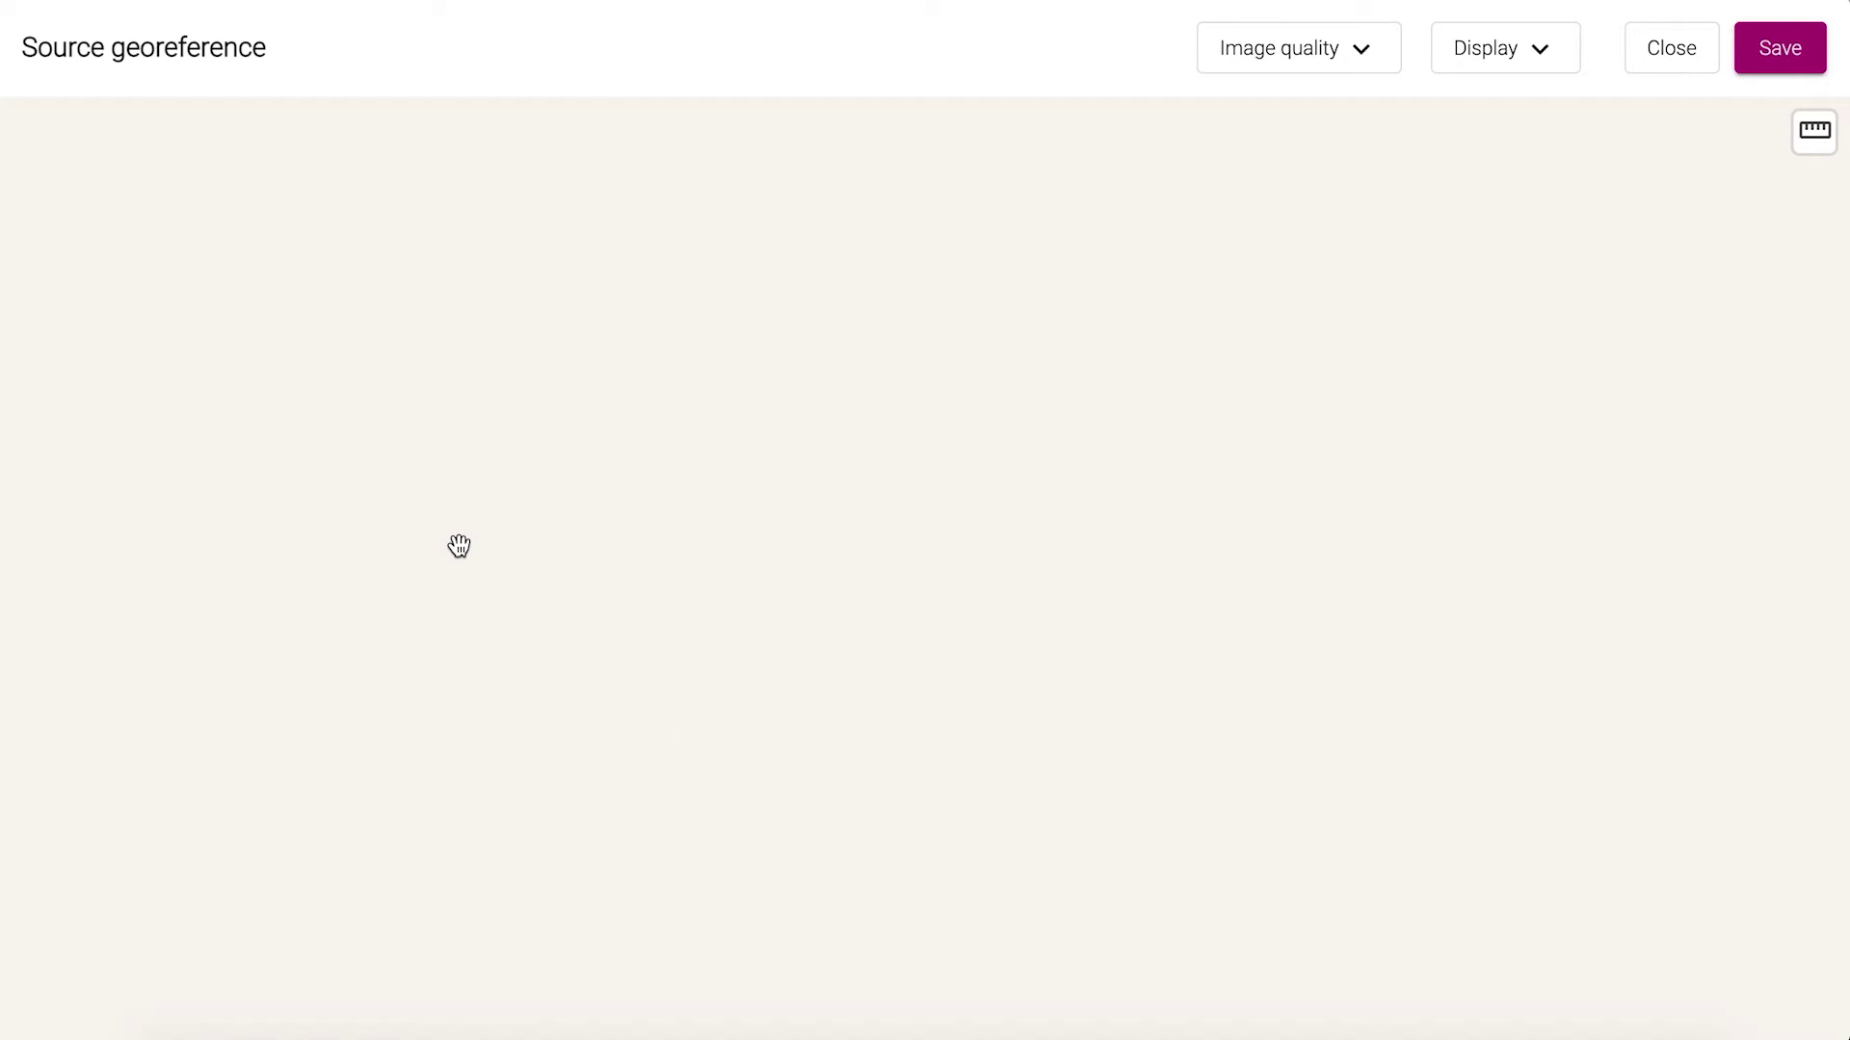
drag(453, 1002, 719, 669)
click(714, 670)
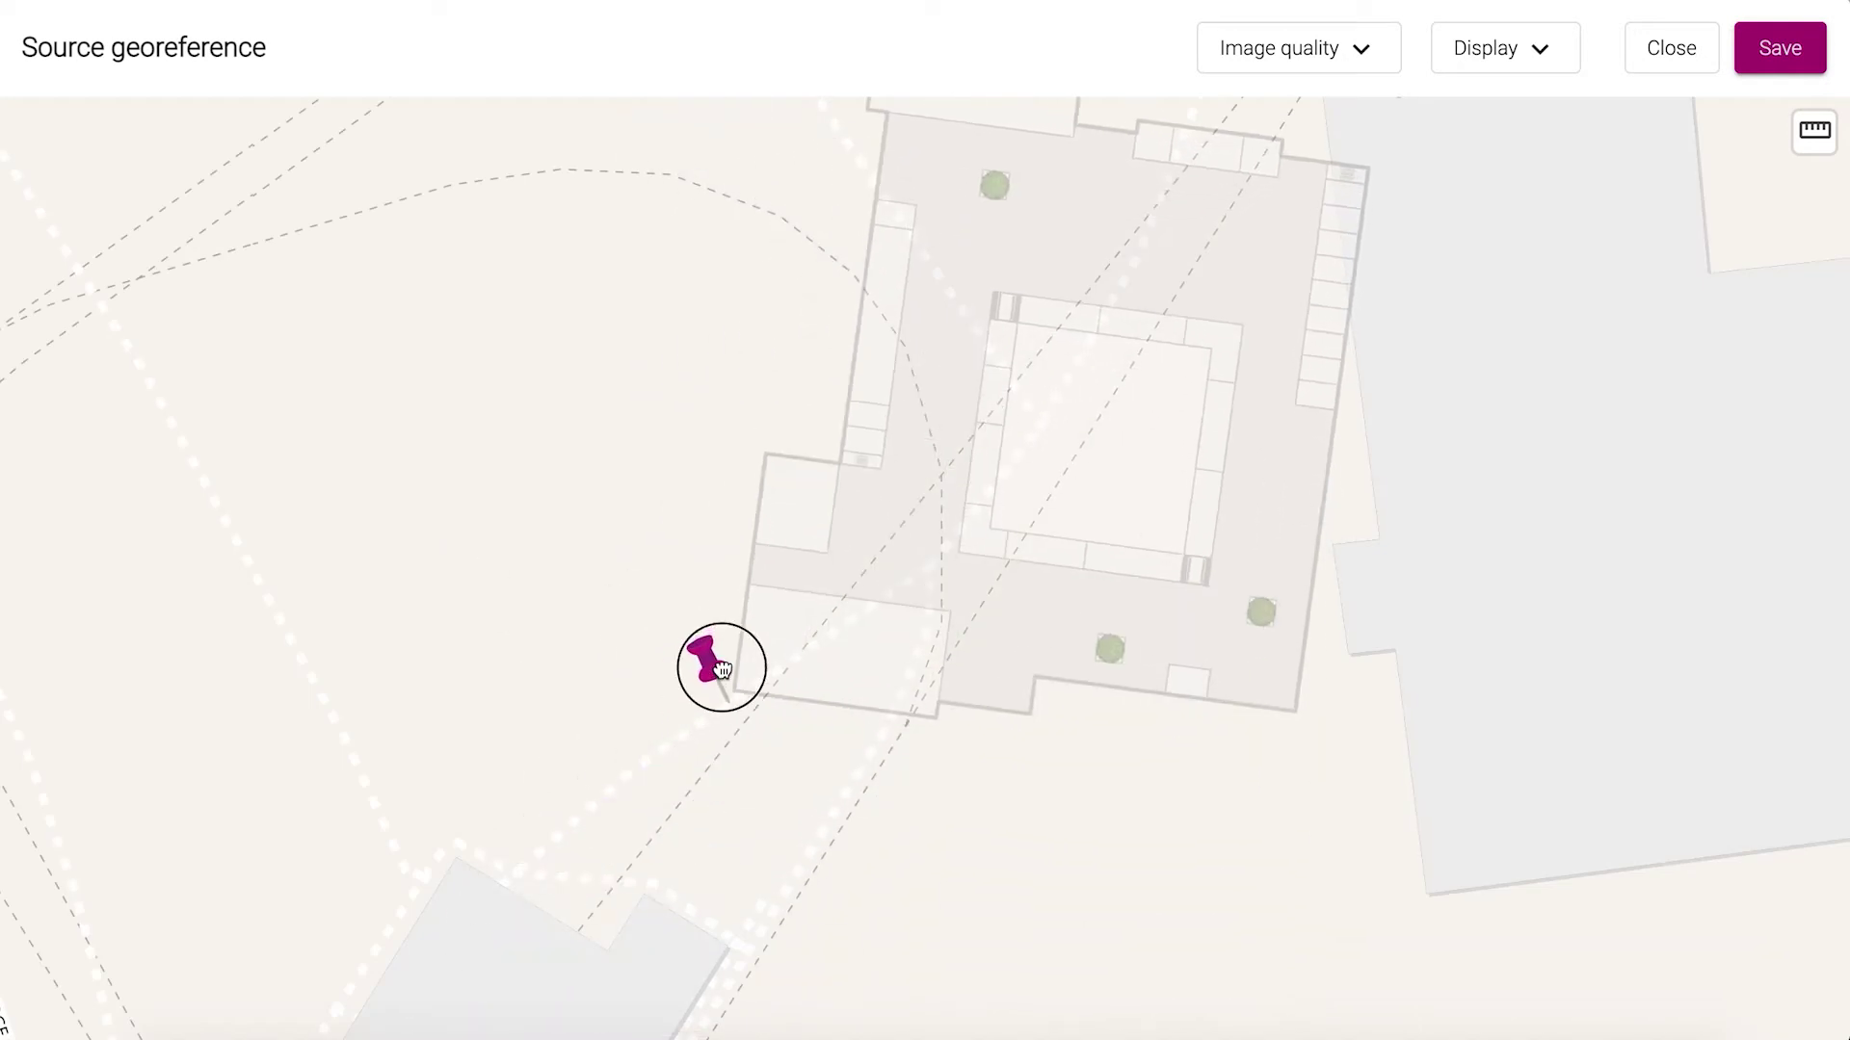
drag(717, 670, 656, 744)
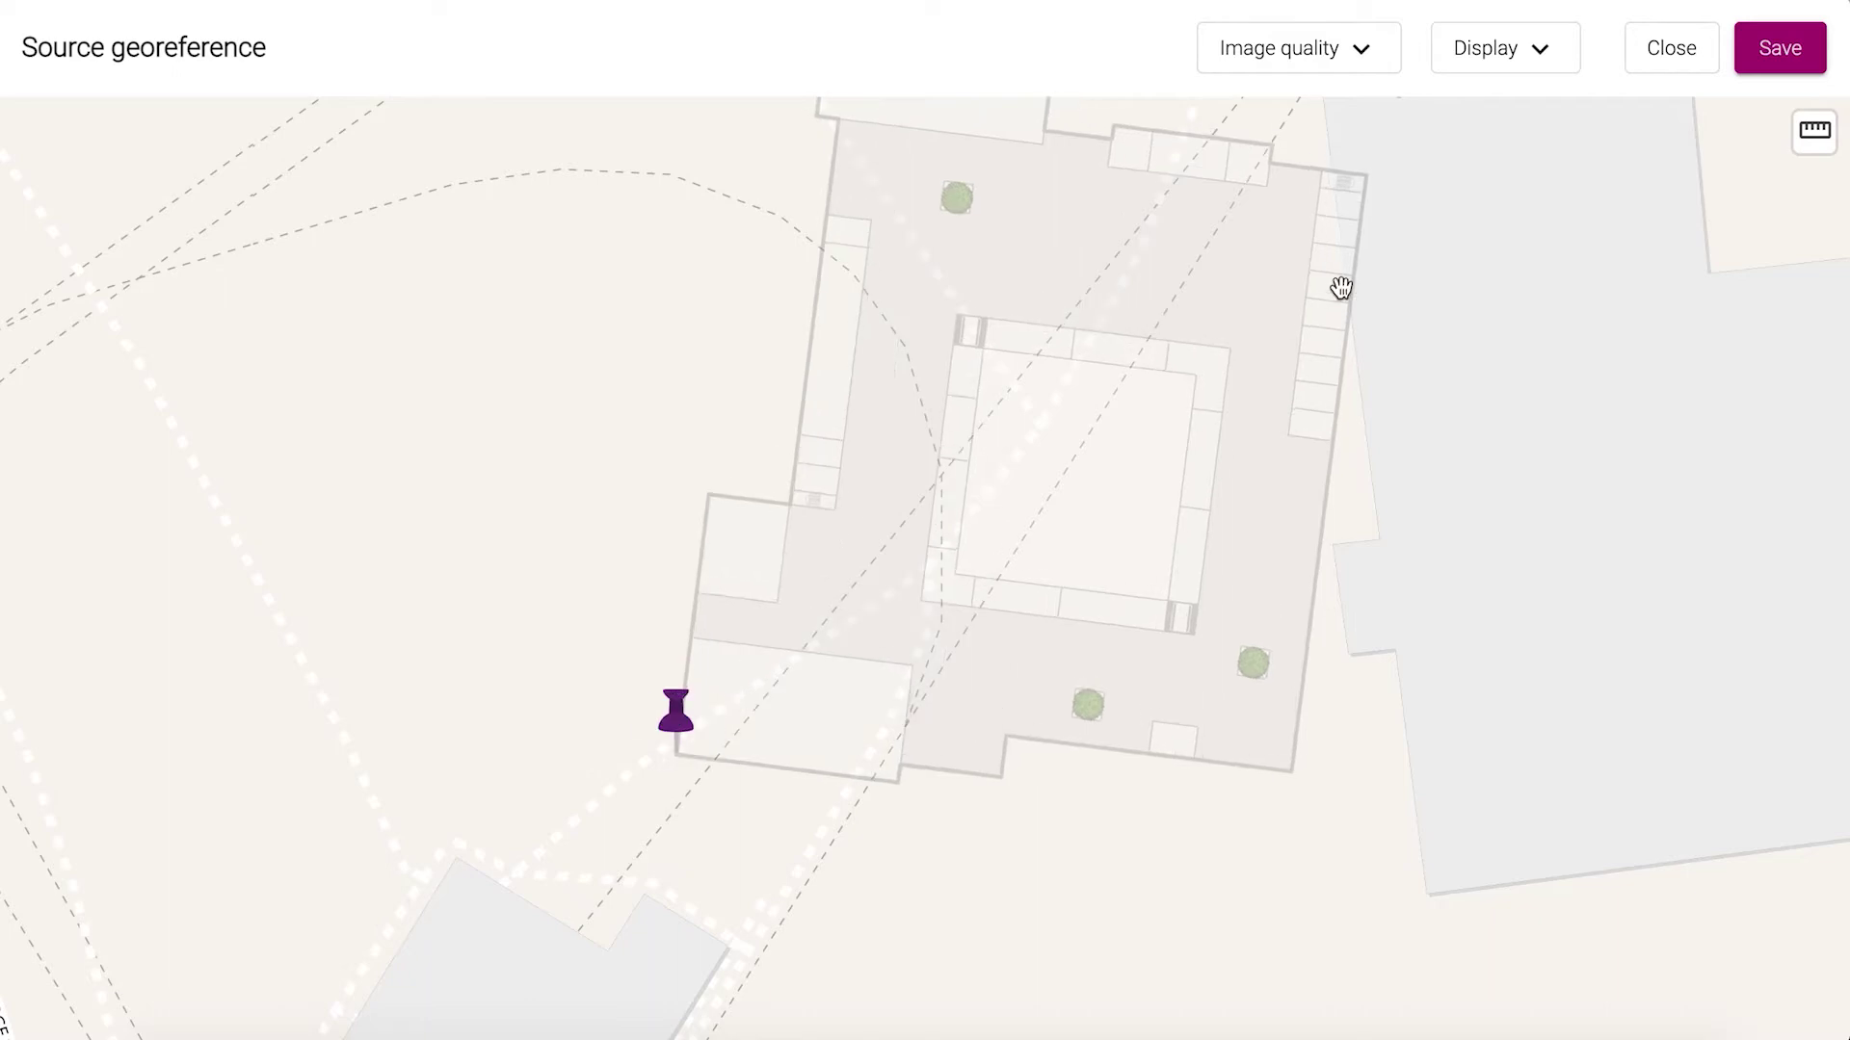
drag(1334, 295, 1226, 408)
drag(1264, 196, 902, 279)
Save tutorial-1's placement, assign it to Floor 1, and launch its import.
click(1779, 50)
click(1093, 361)
click(1146, 804)
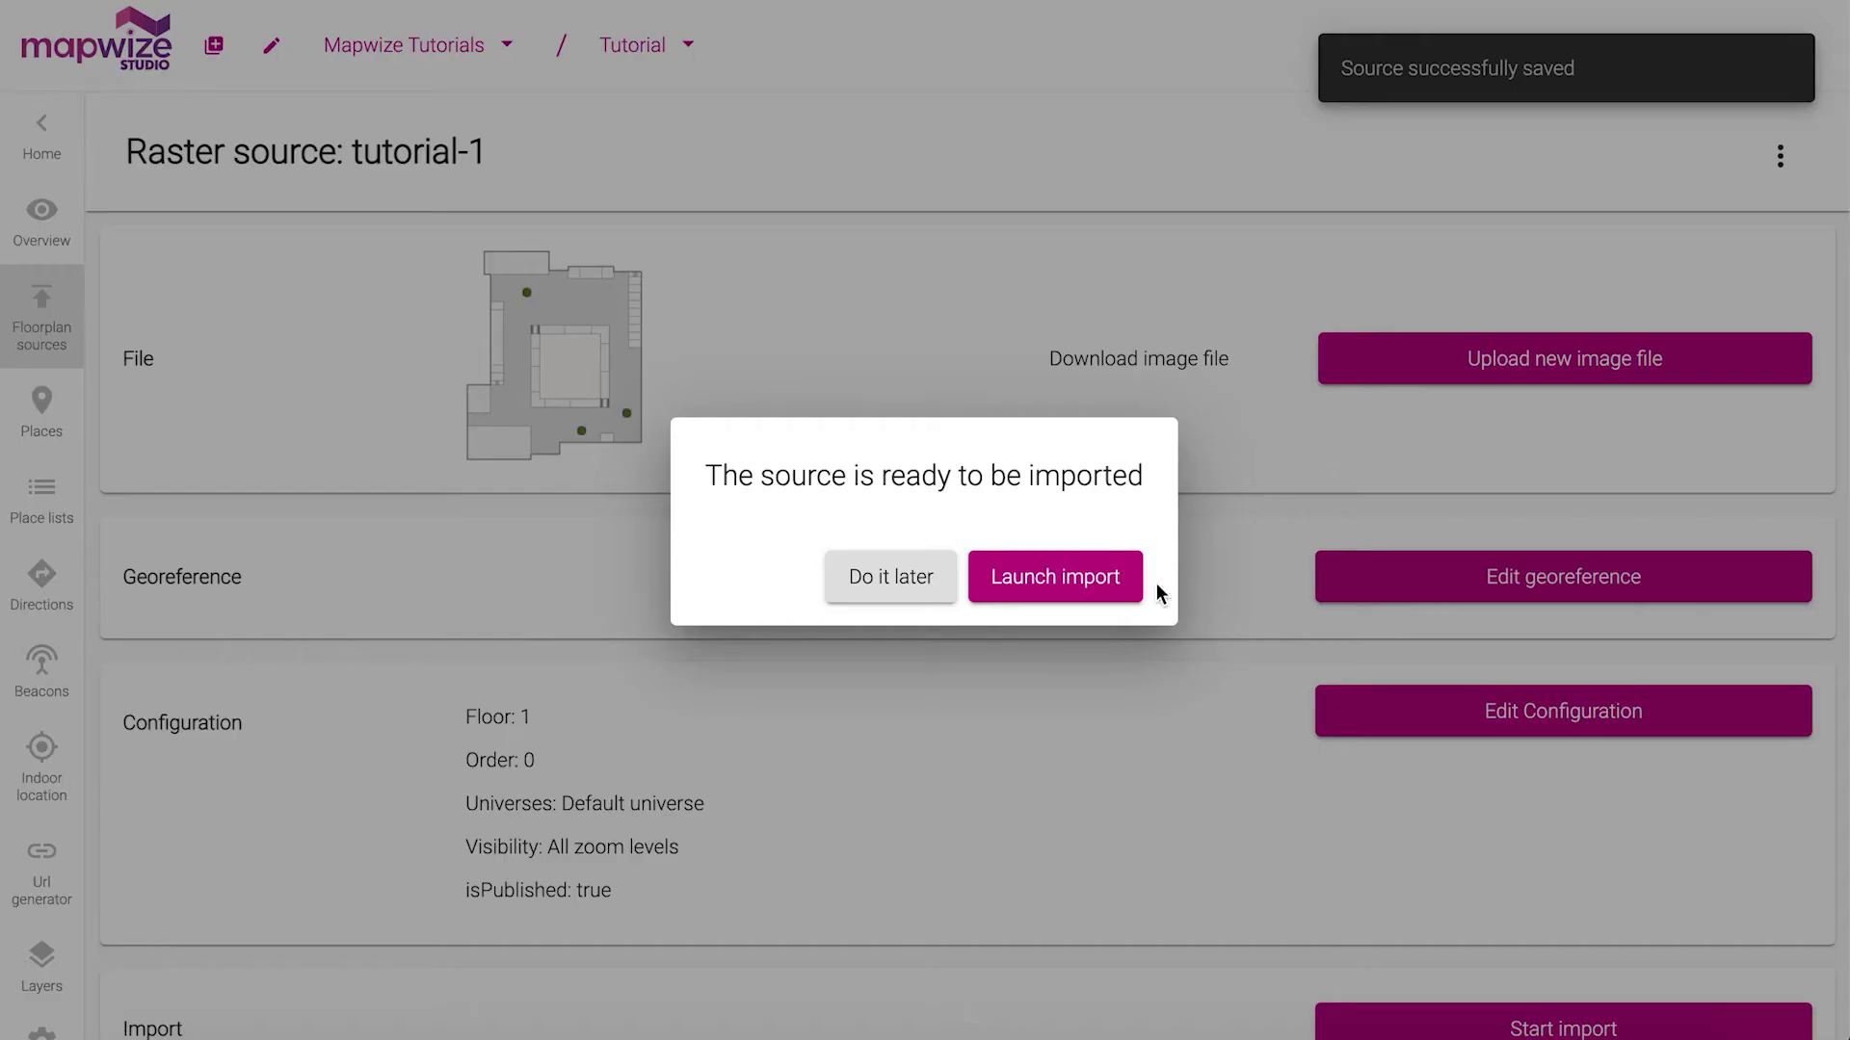
click(1109, 589)
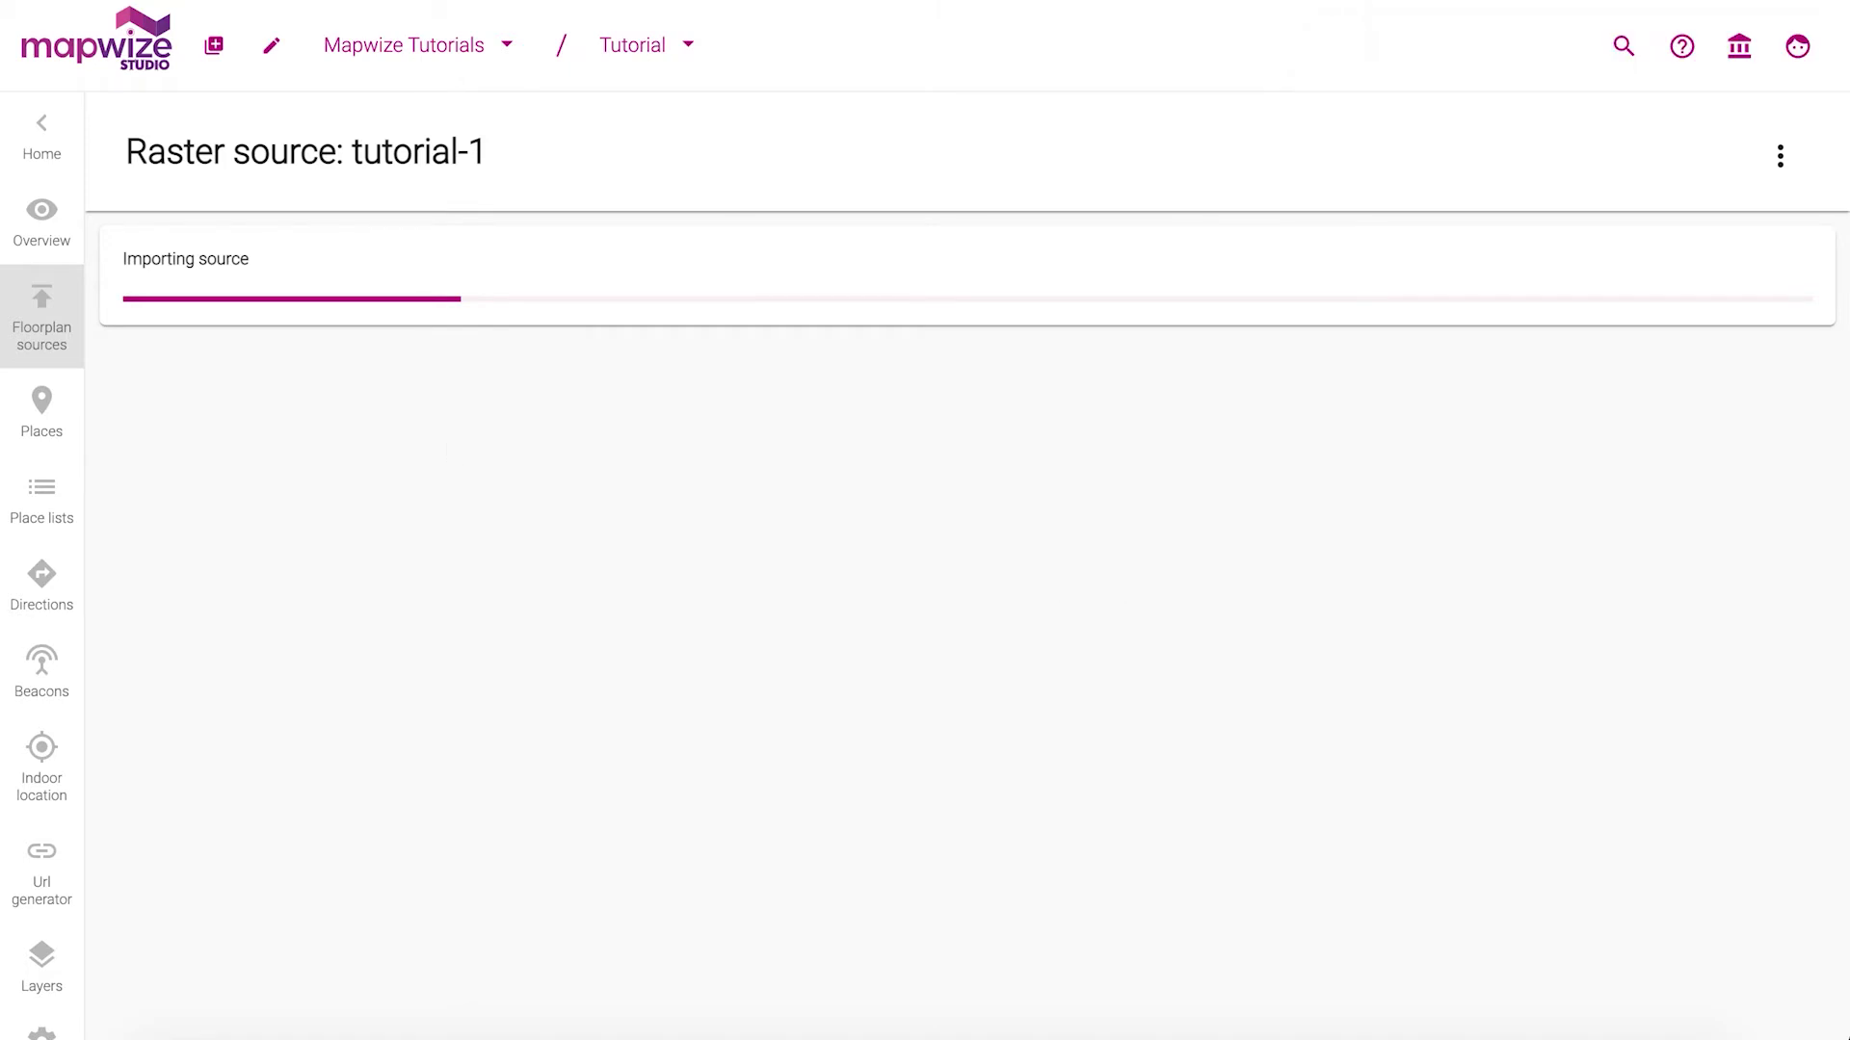
Add tutorial-2.png as a new raster source and display tutorial-1 for reference.
drag(39, 585, 433, 632)
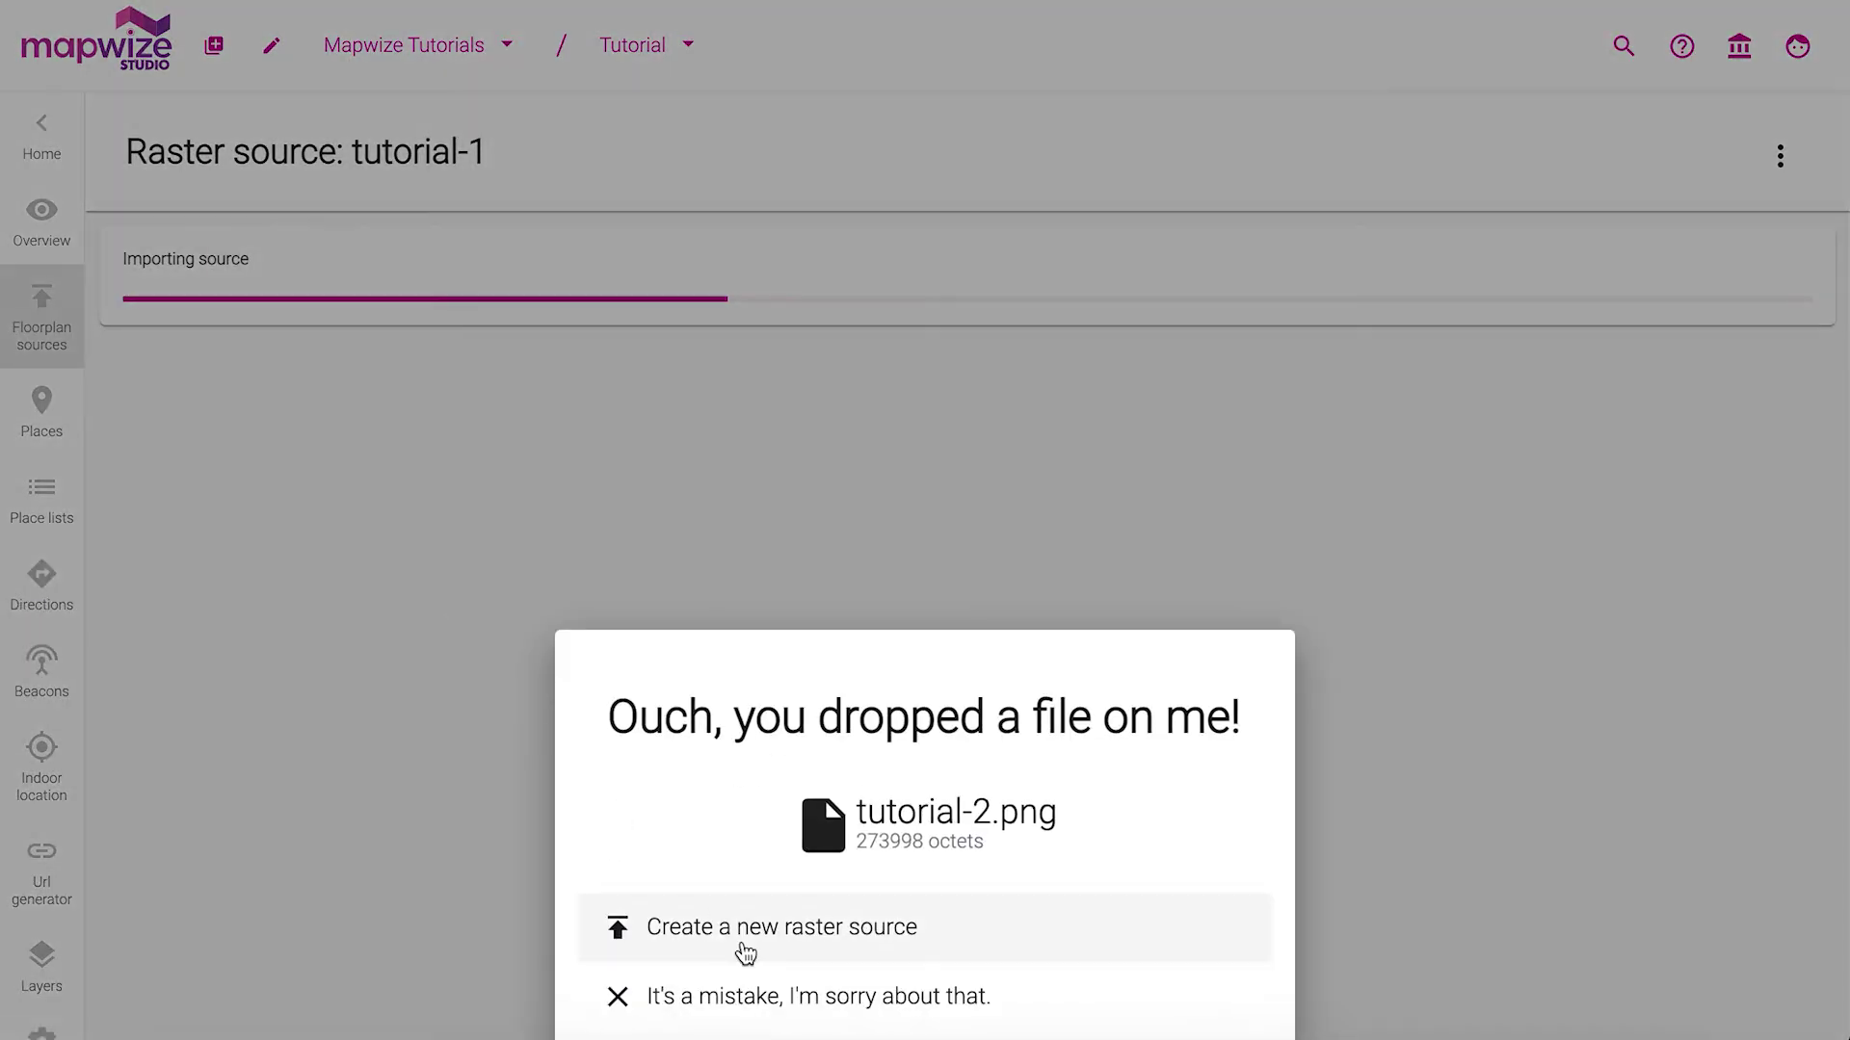
click(746, 952)
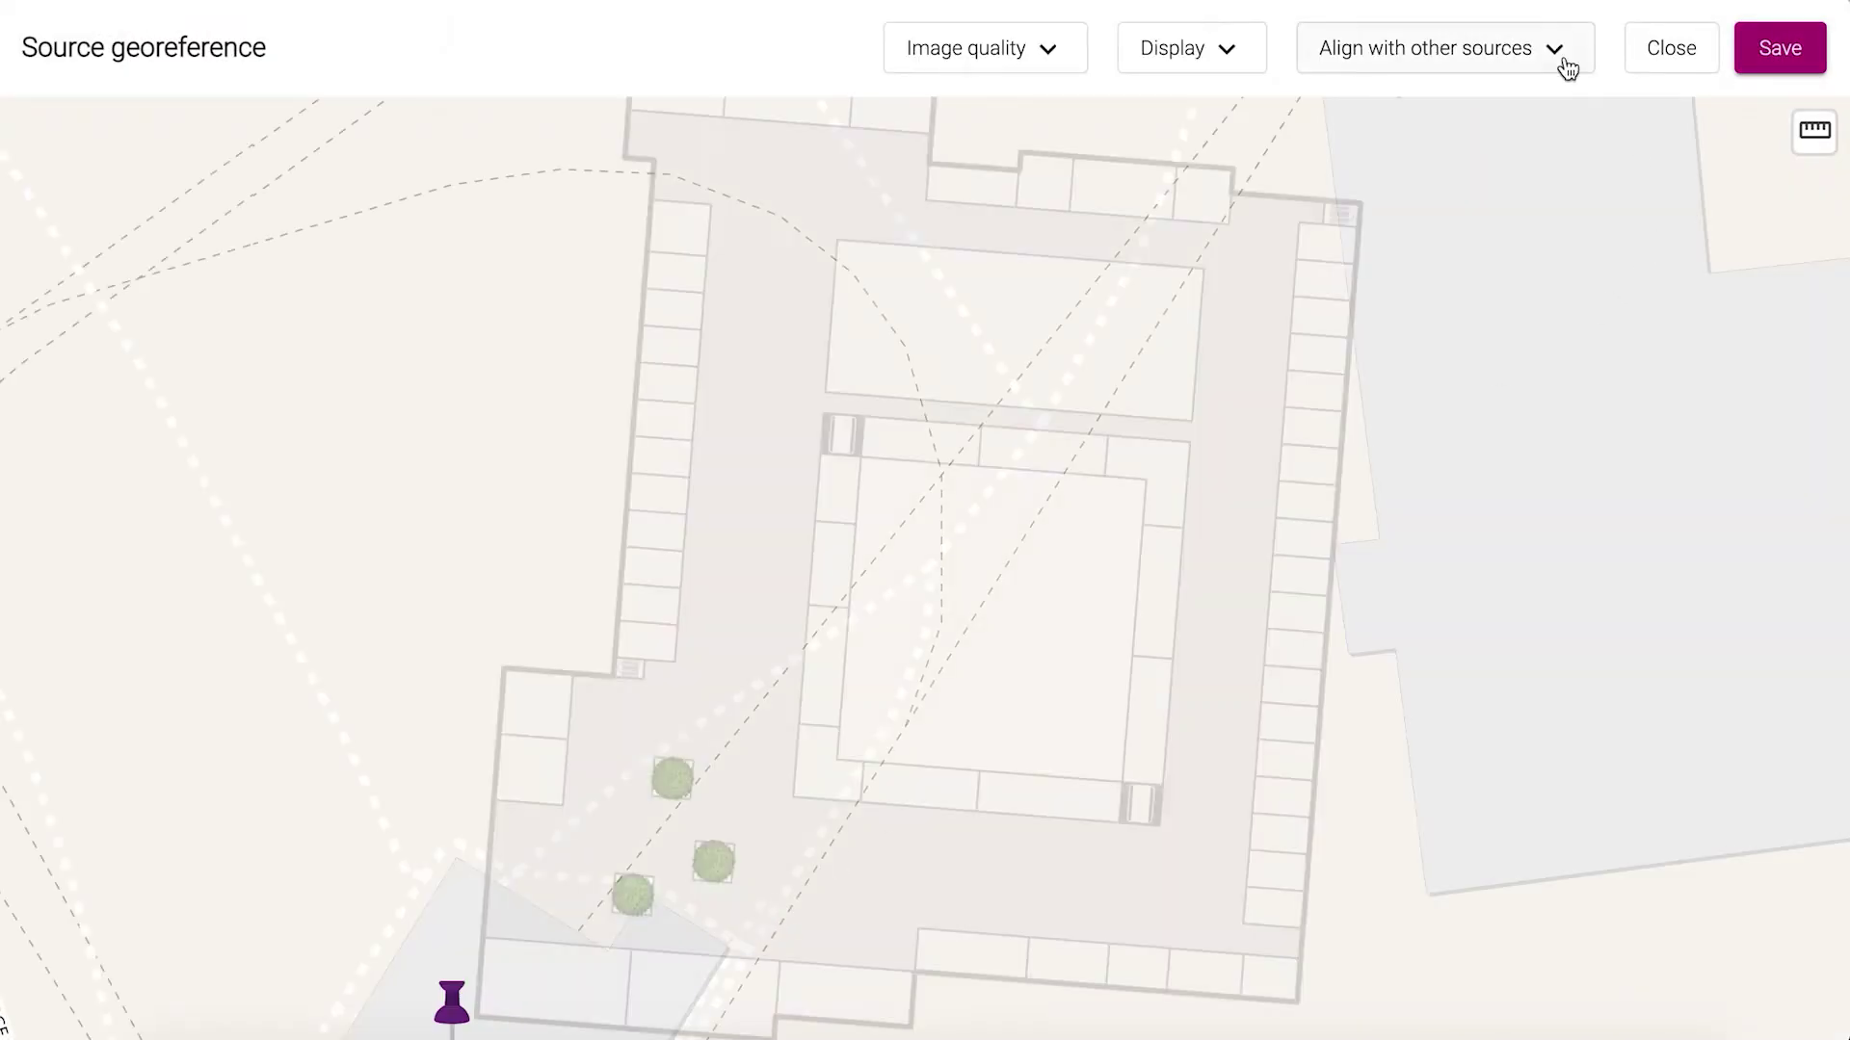
click(1242, 54)
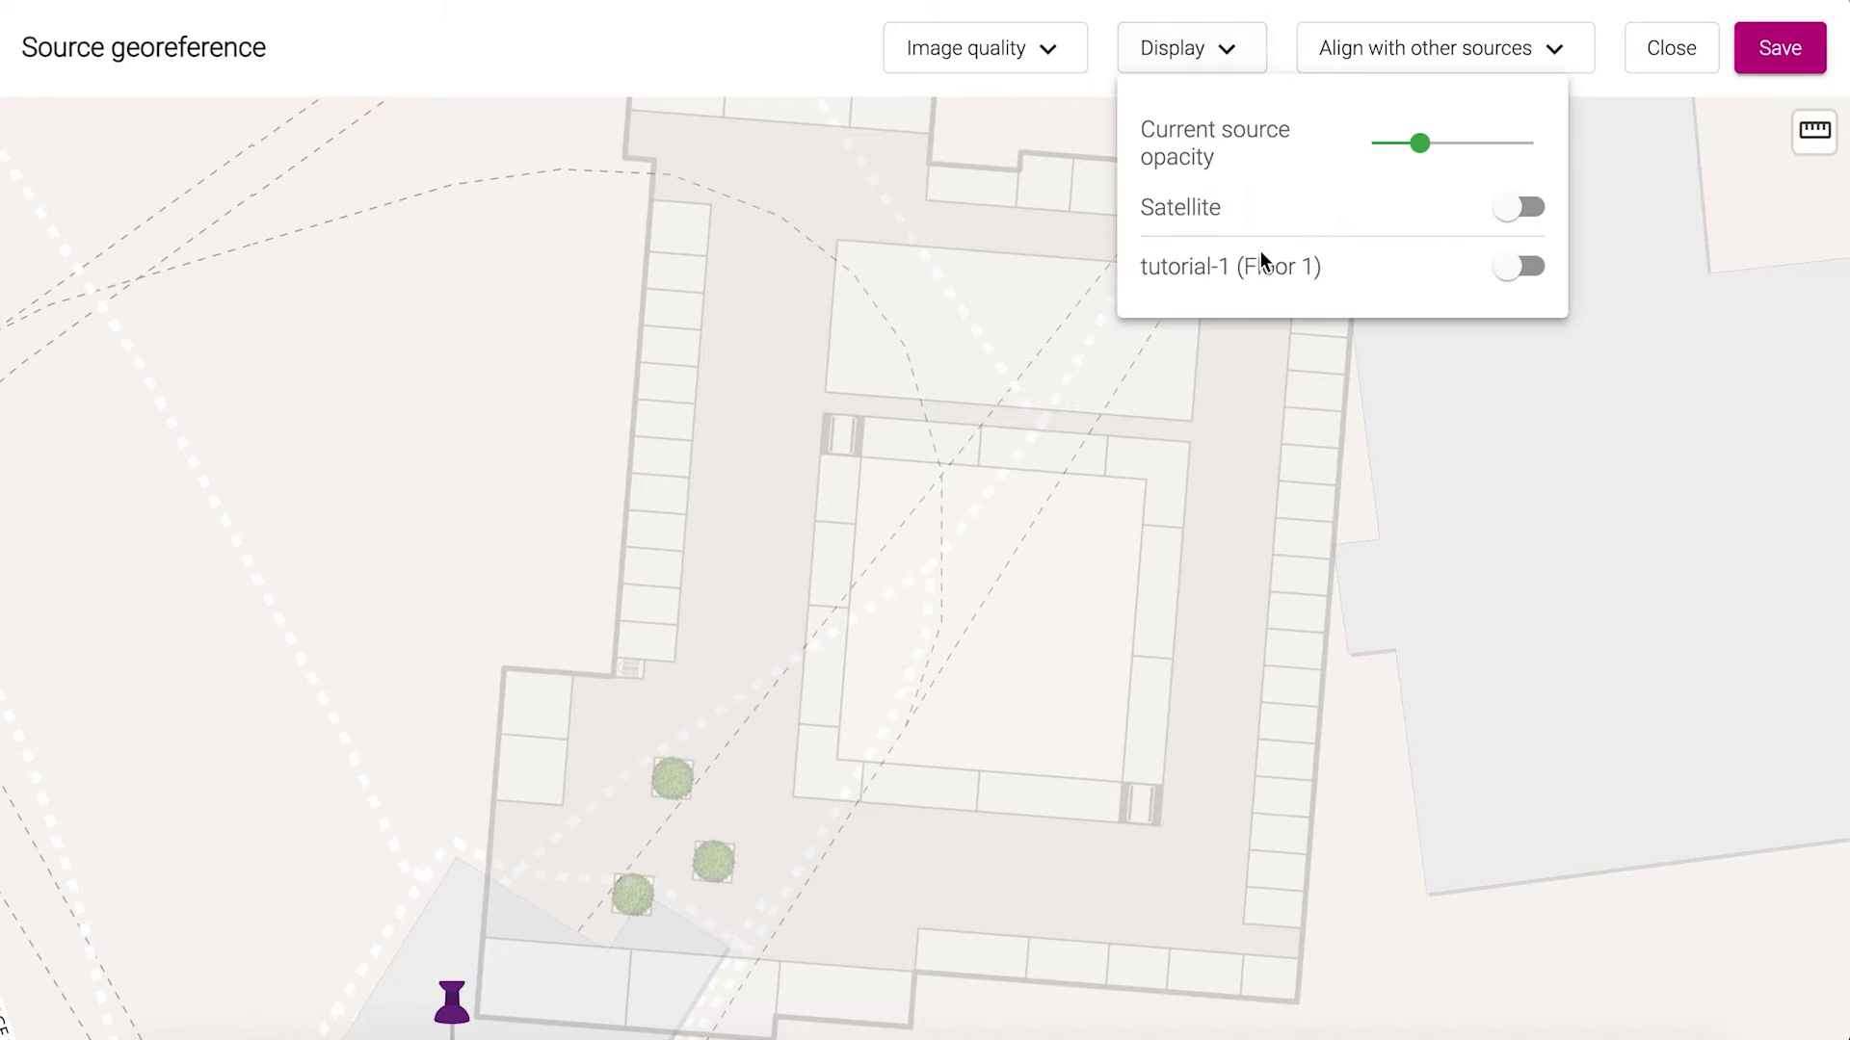
click(1531, 269)
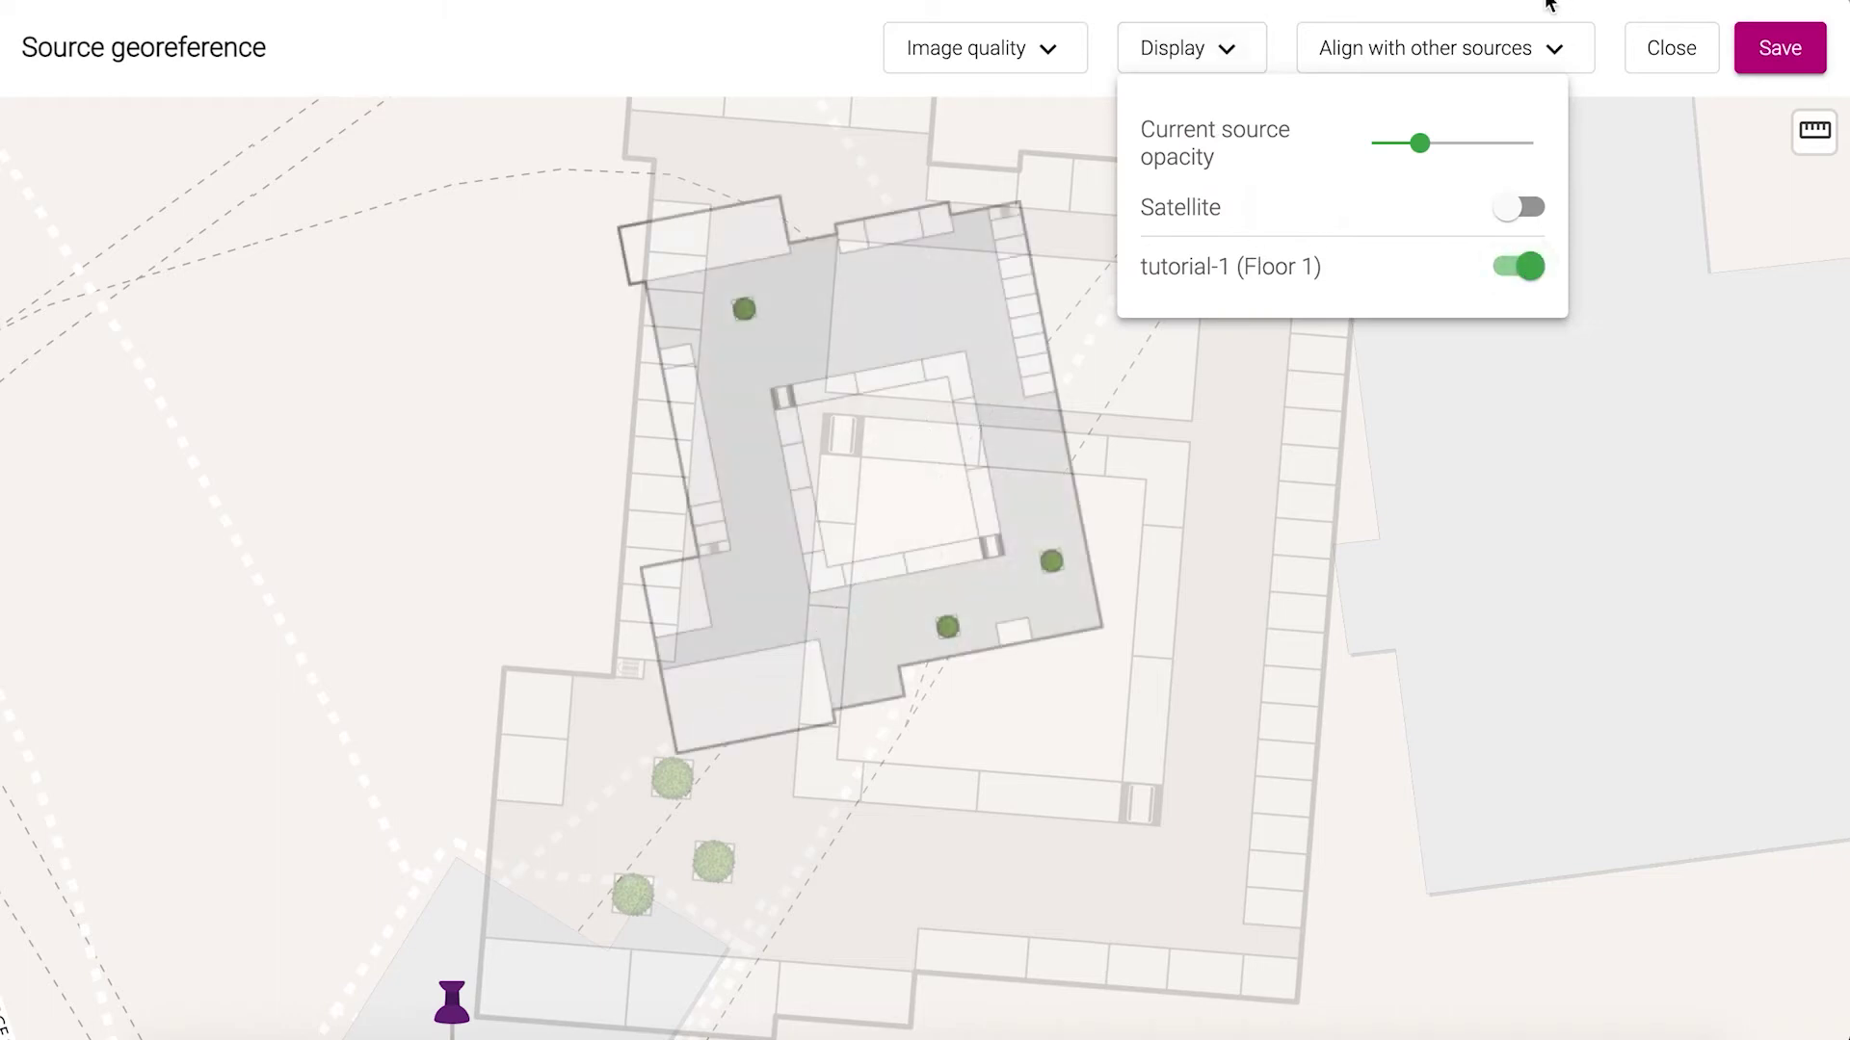
Align tutorial-2 exactly with tutorial-1 and save its placement.
click(1552, 57)
click(1553, 58)
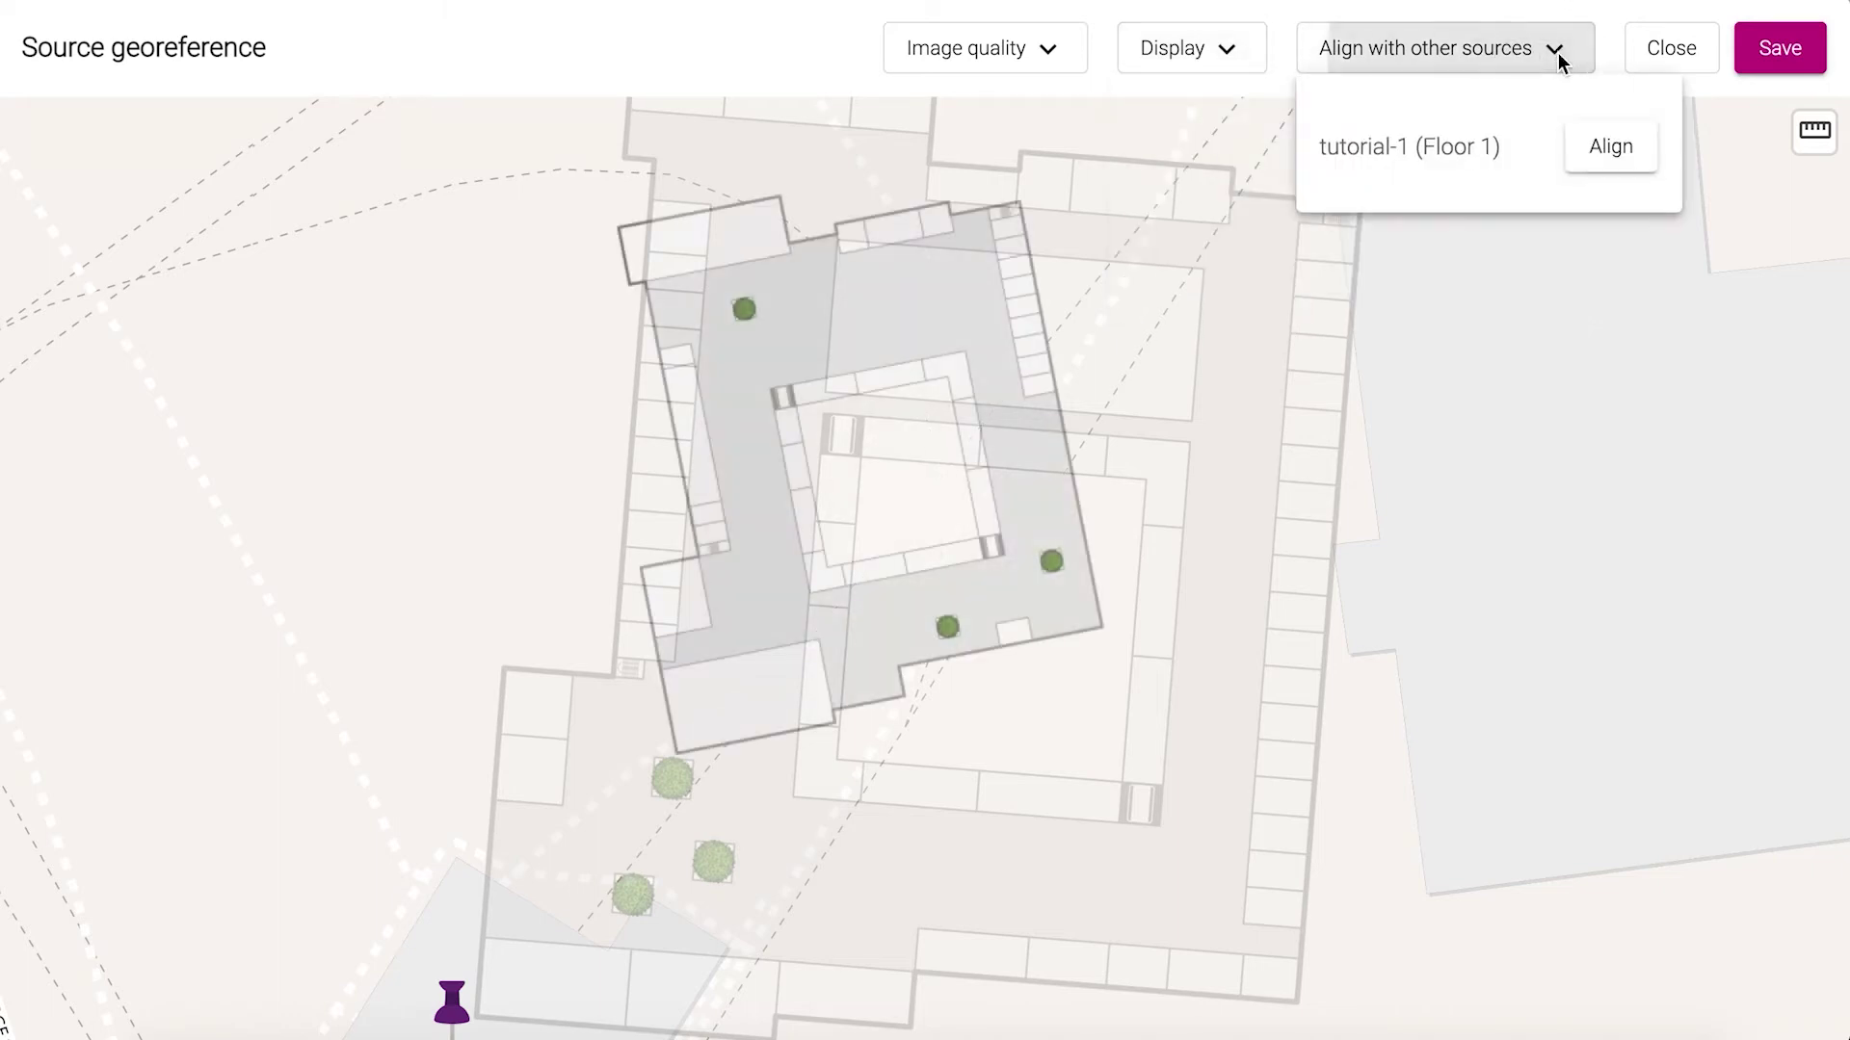
click(1609, 150)
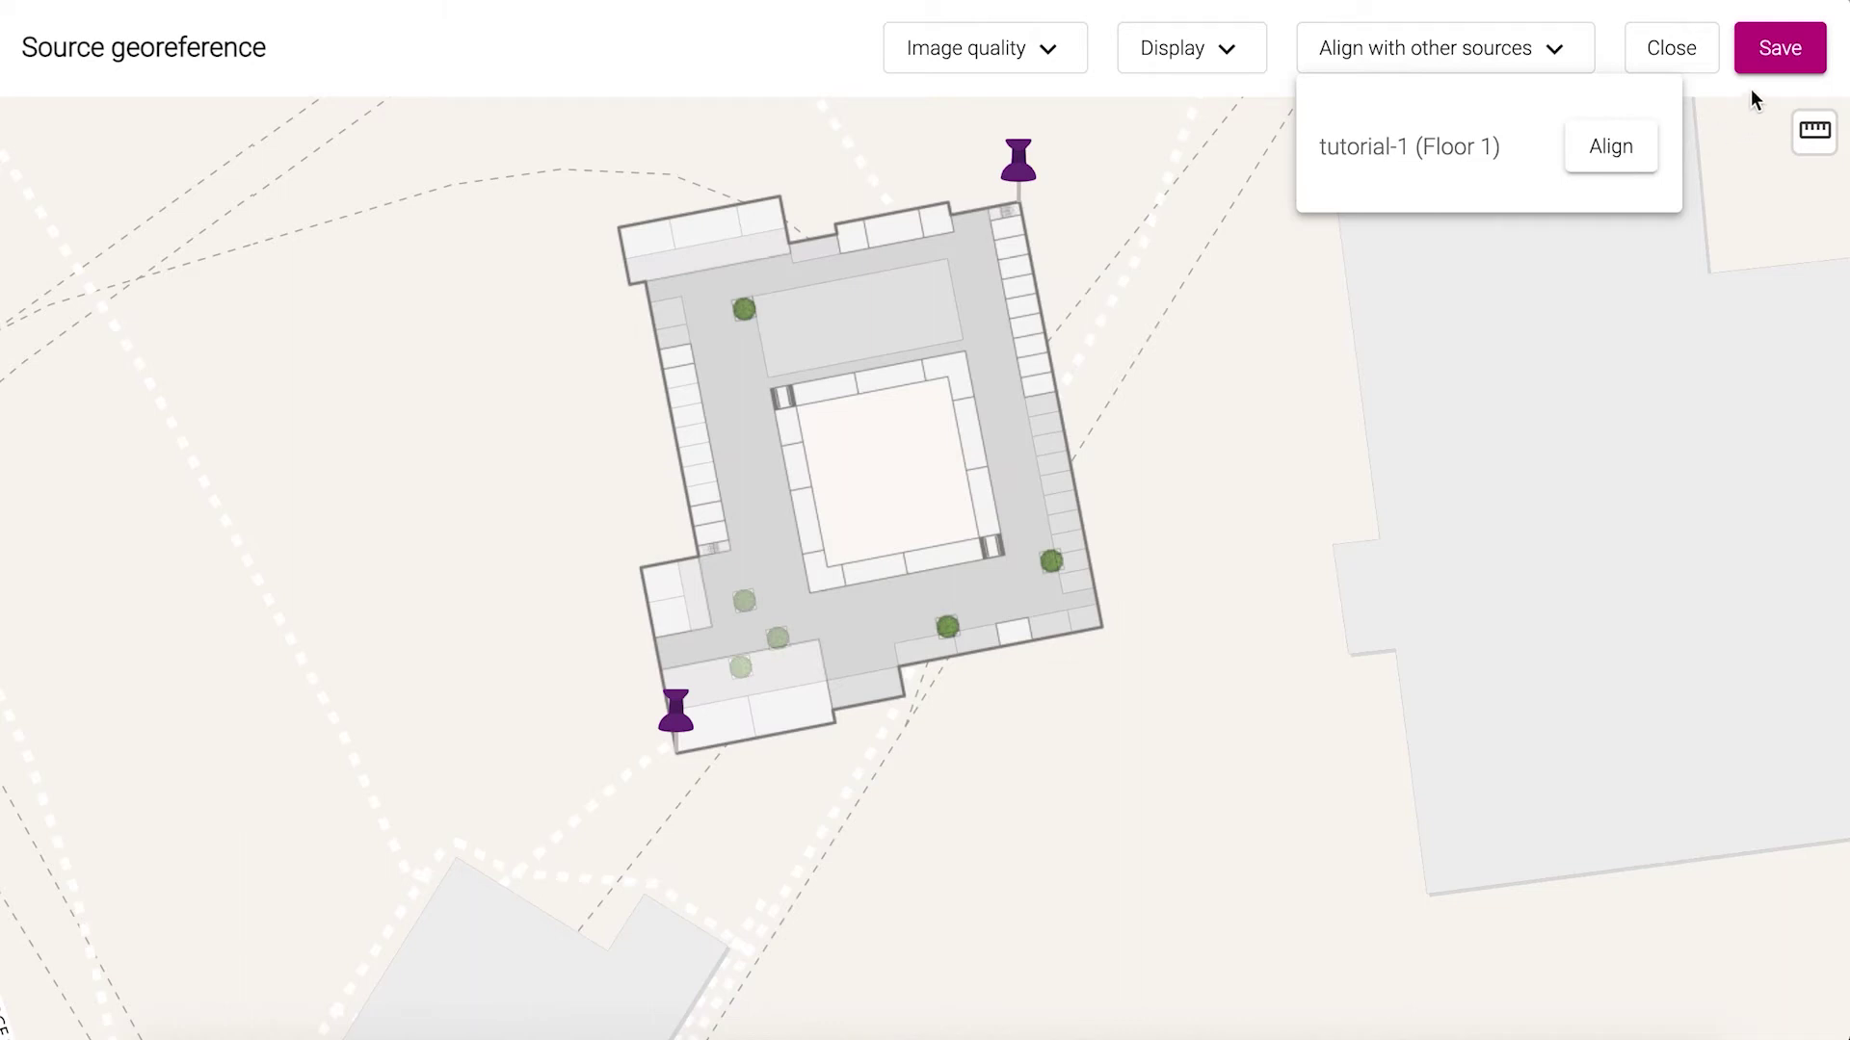
click(1770, 63)
click(1780, 50)
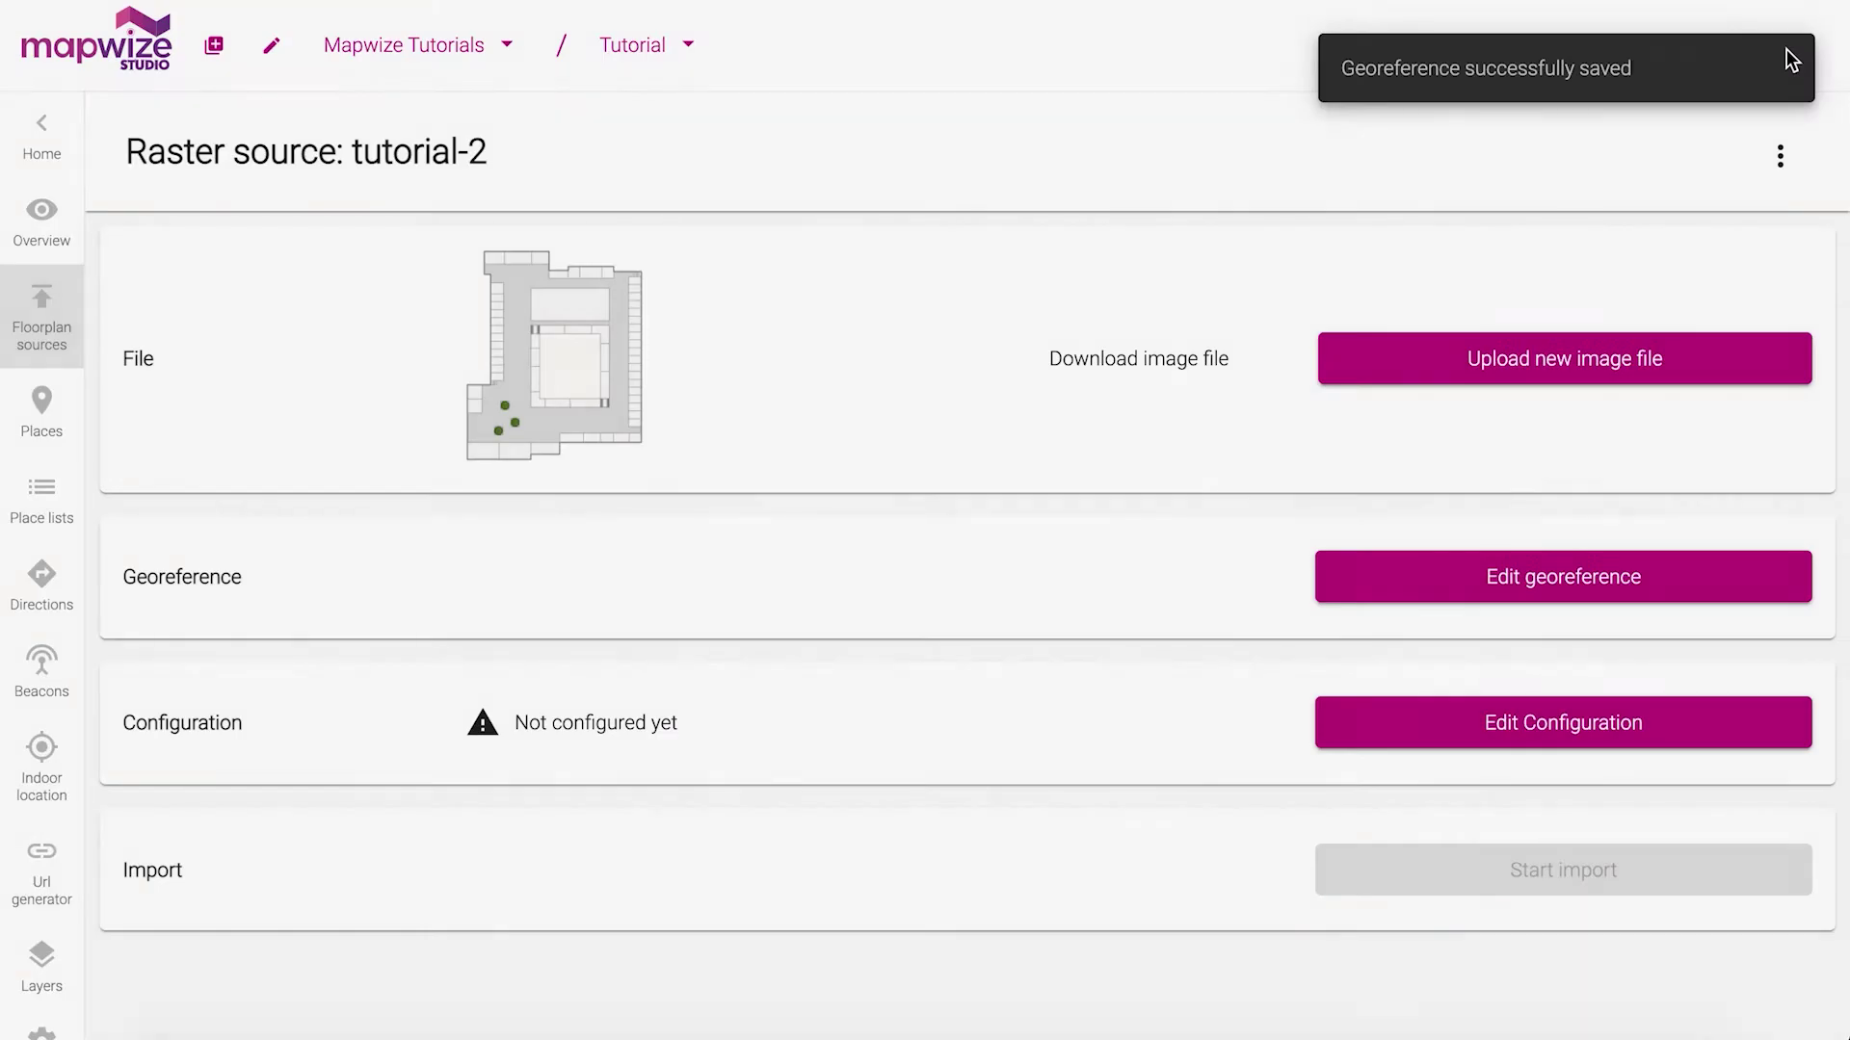
Assign tutorial-2 to Floor 2, import it, and go to the Places map.
click(1071, 354)
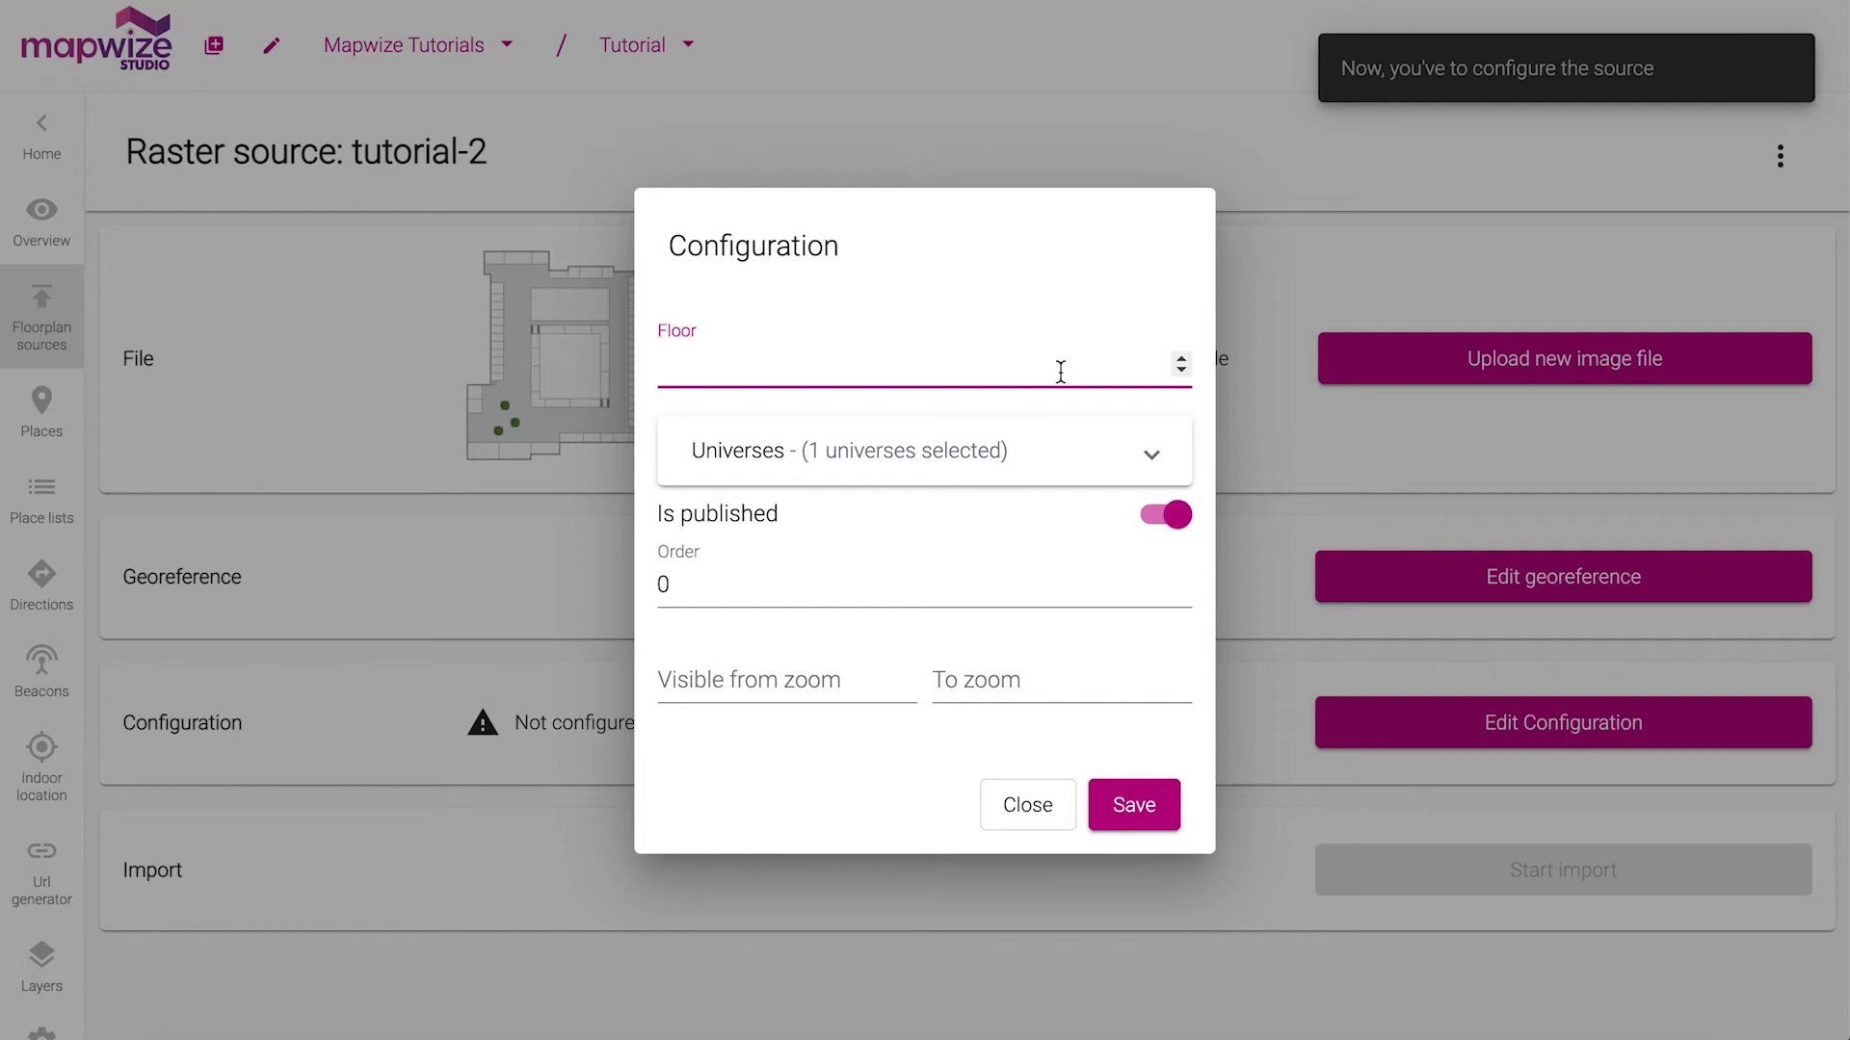
click(1116, 827)
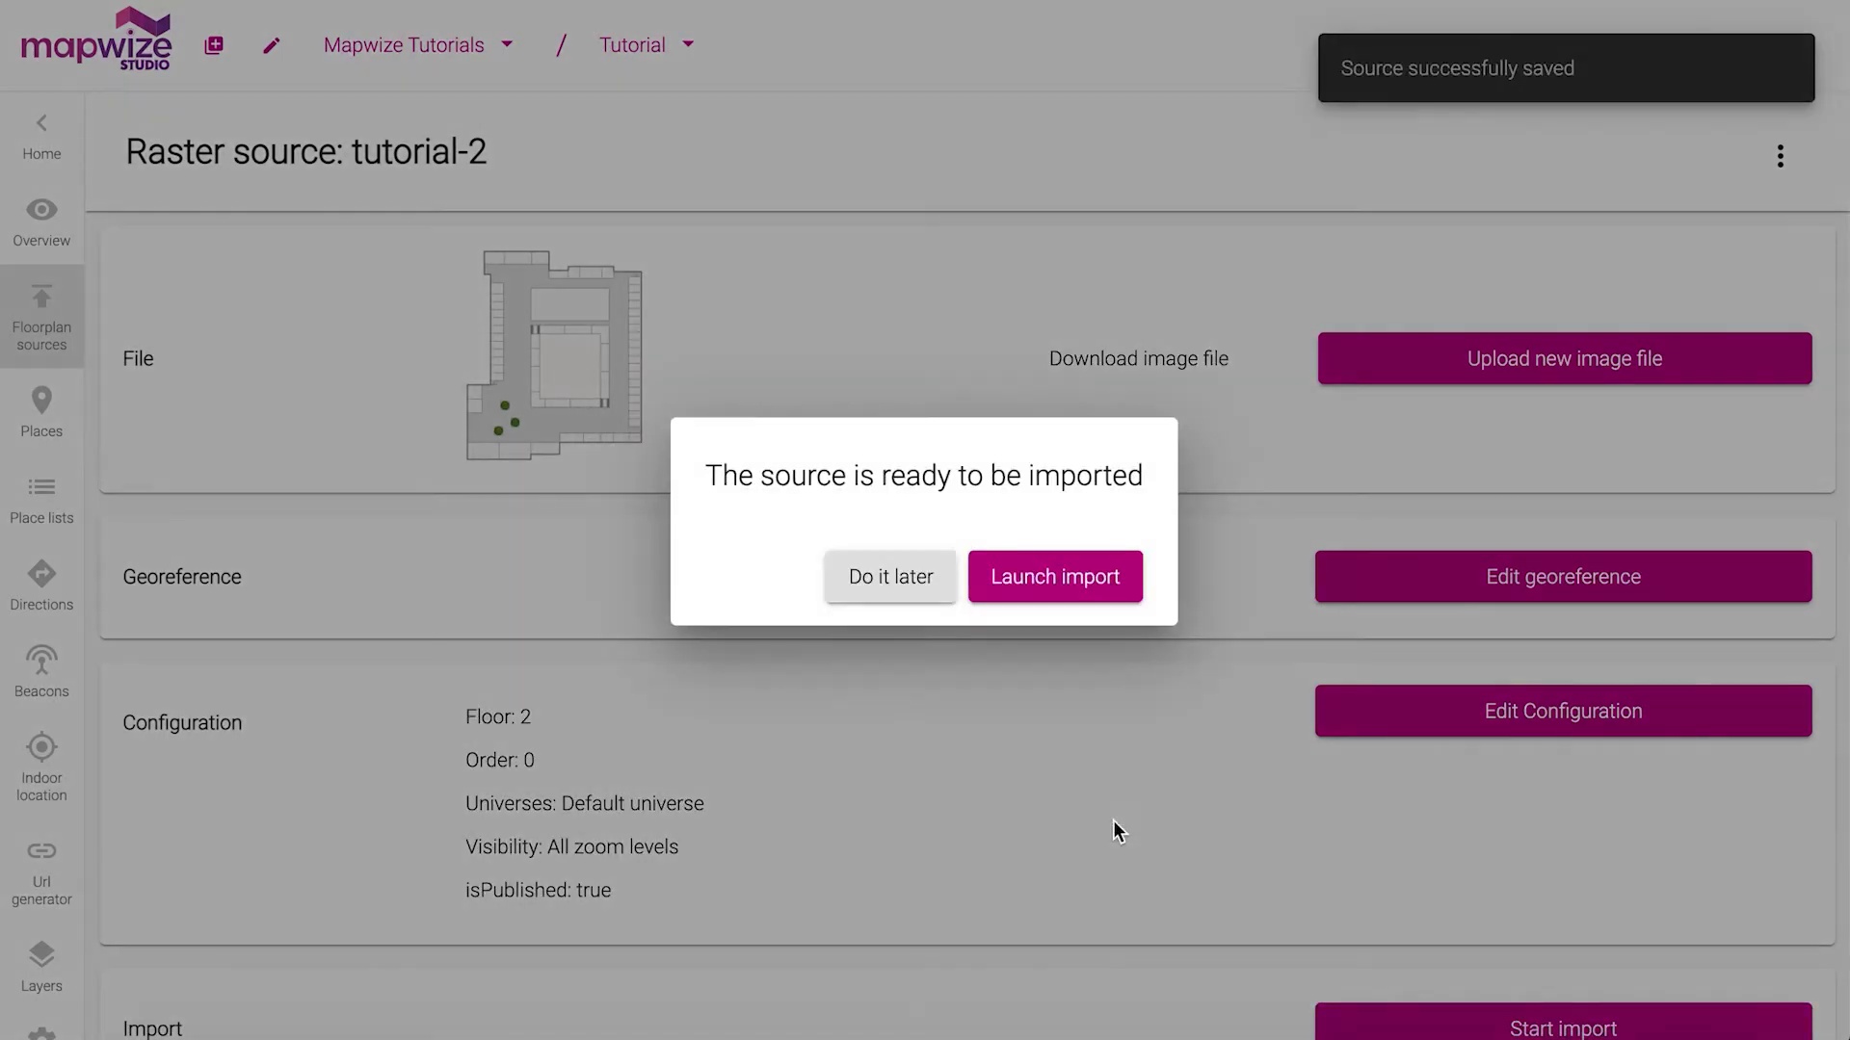
click(1092, 585)
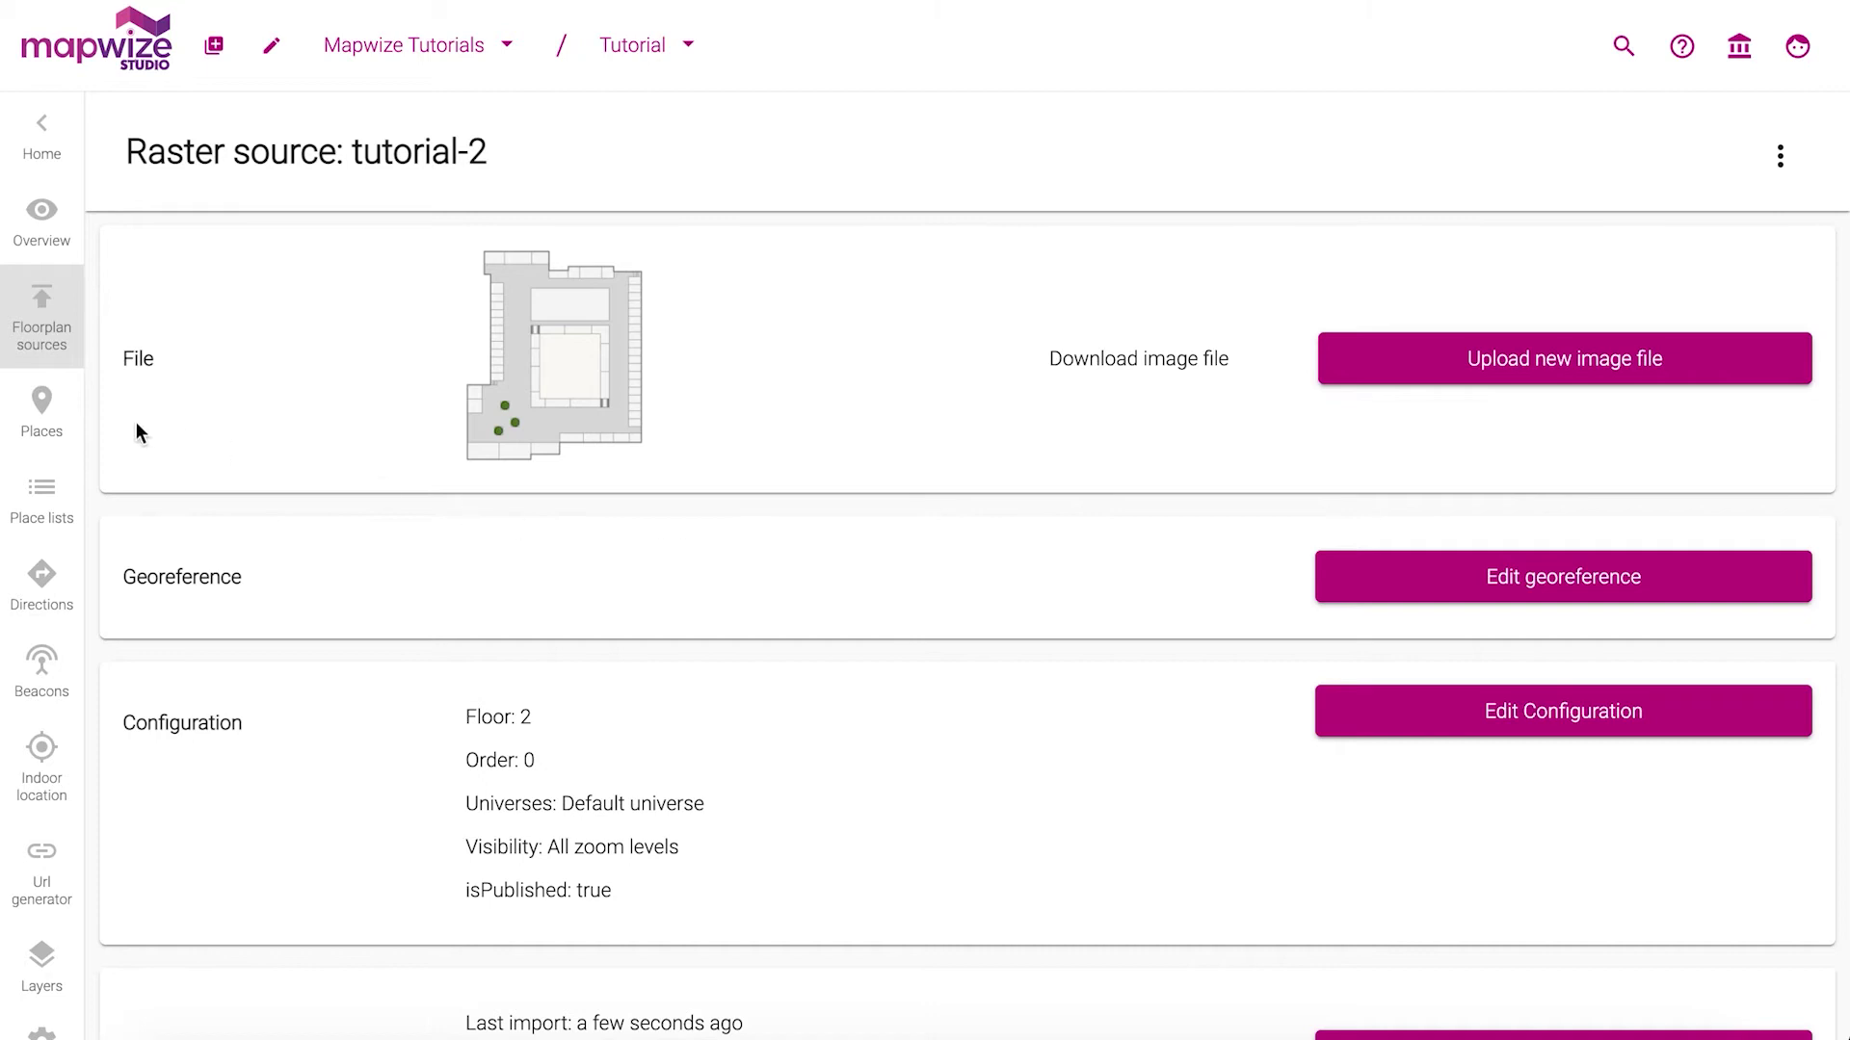
click(38, 422)
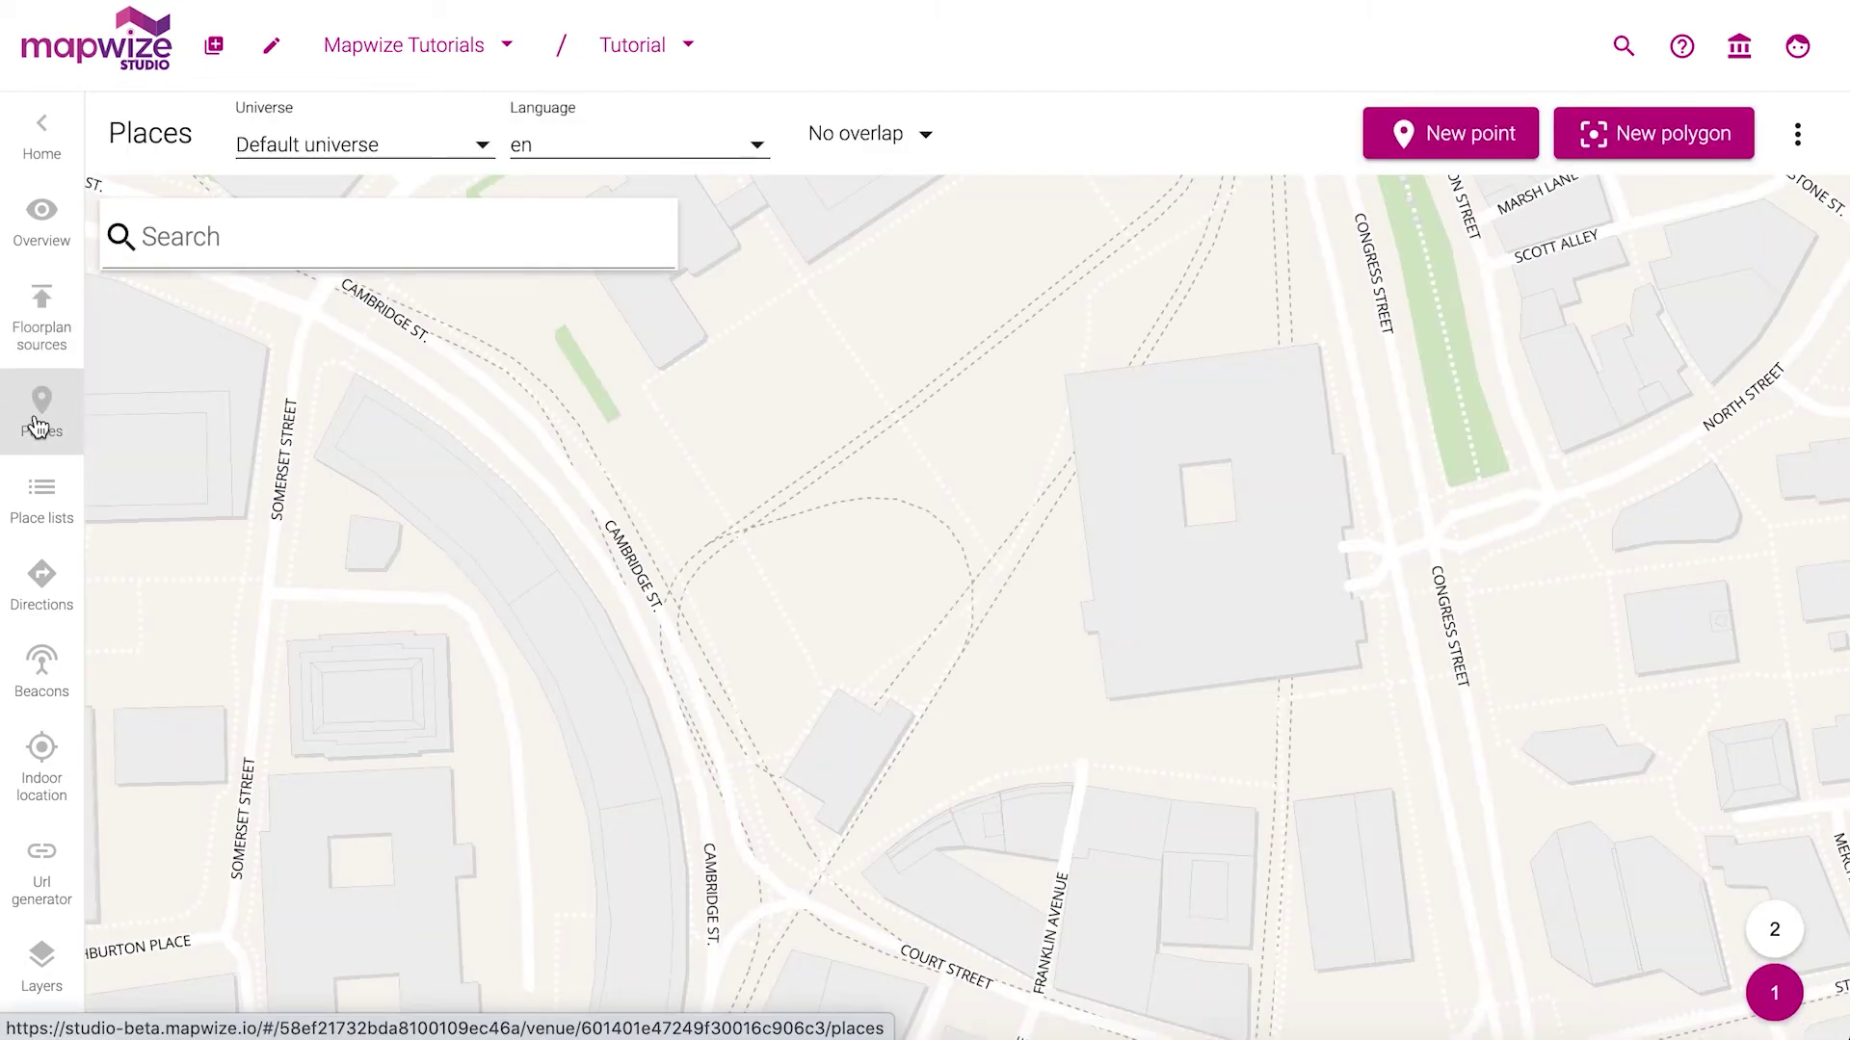
Drop a new point place AAA near the building's top-left corner on floor 1.
scroll(924, 537, up, 3)
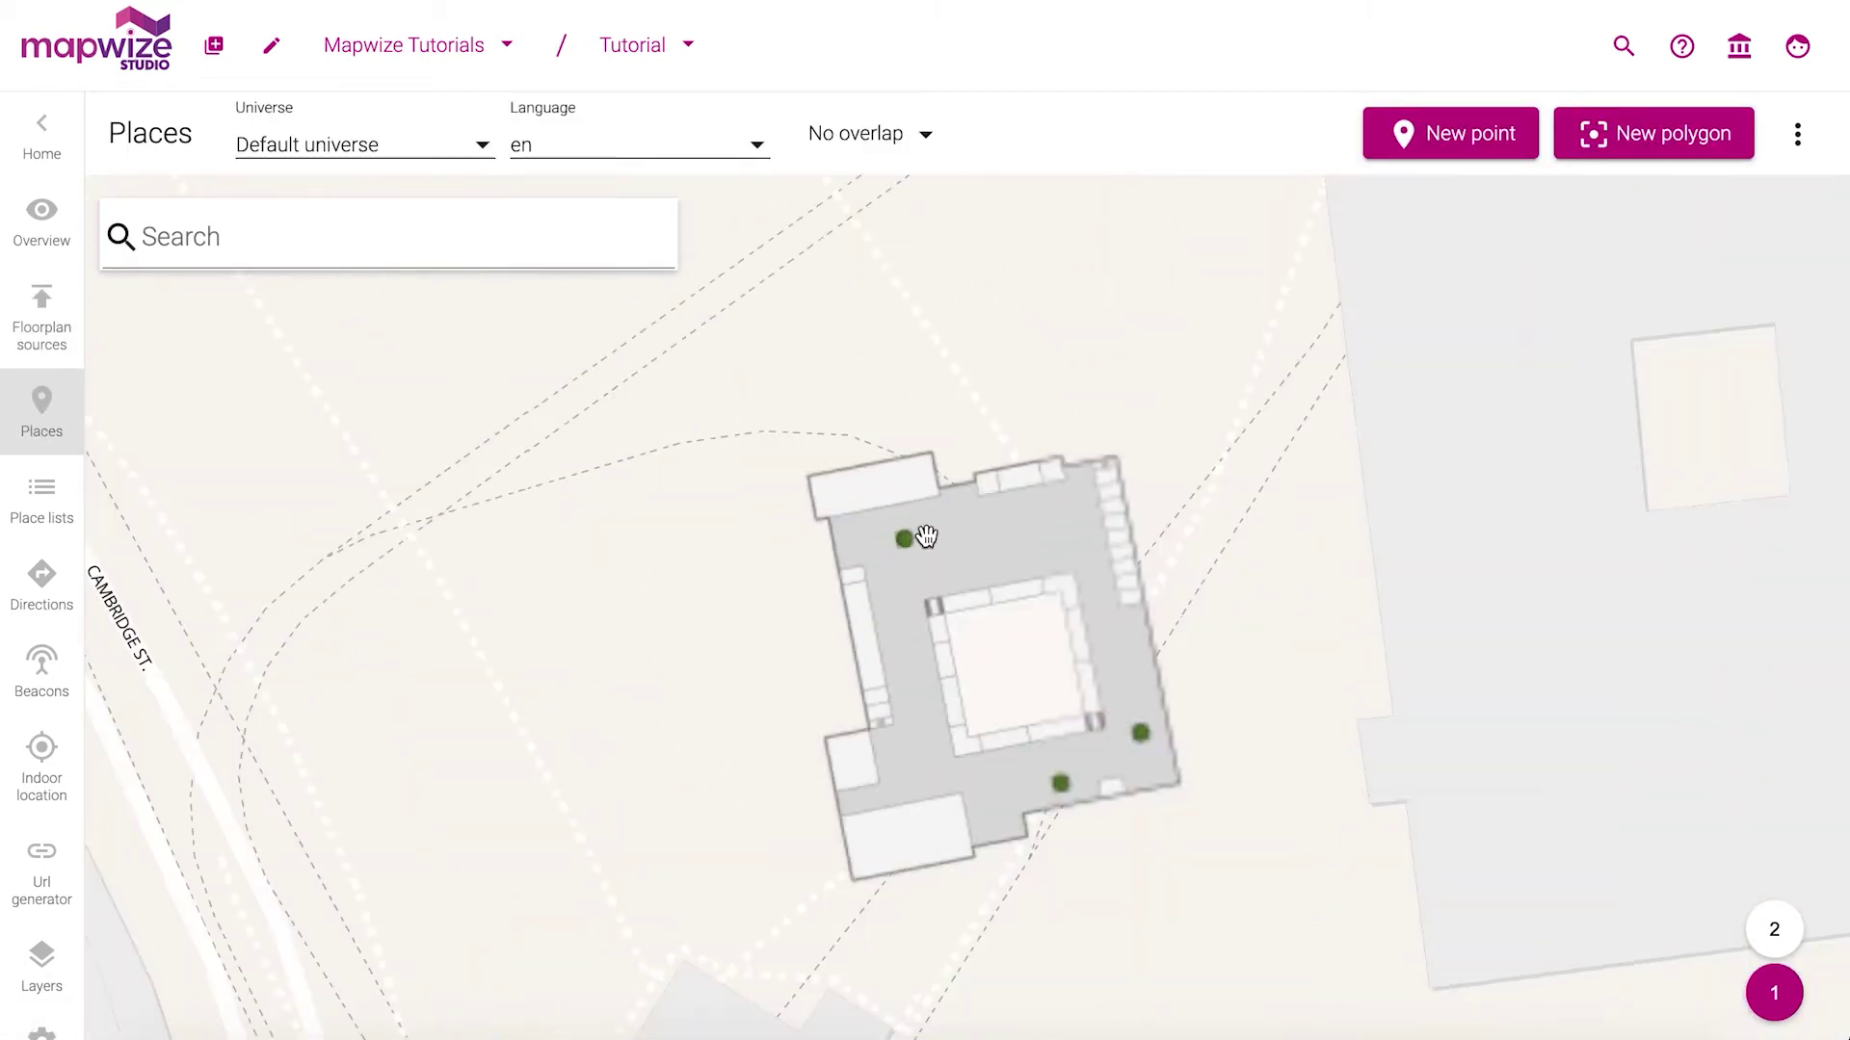
scroll(925, 536, up, 2)
drag(955, 645, 948, 529)
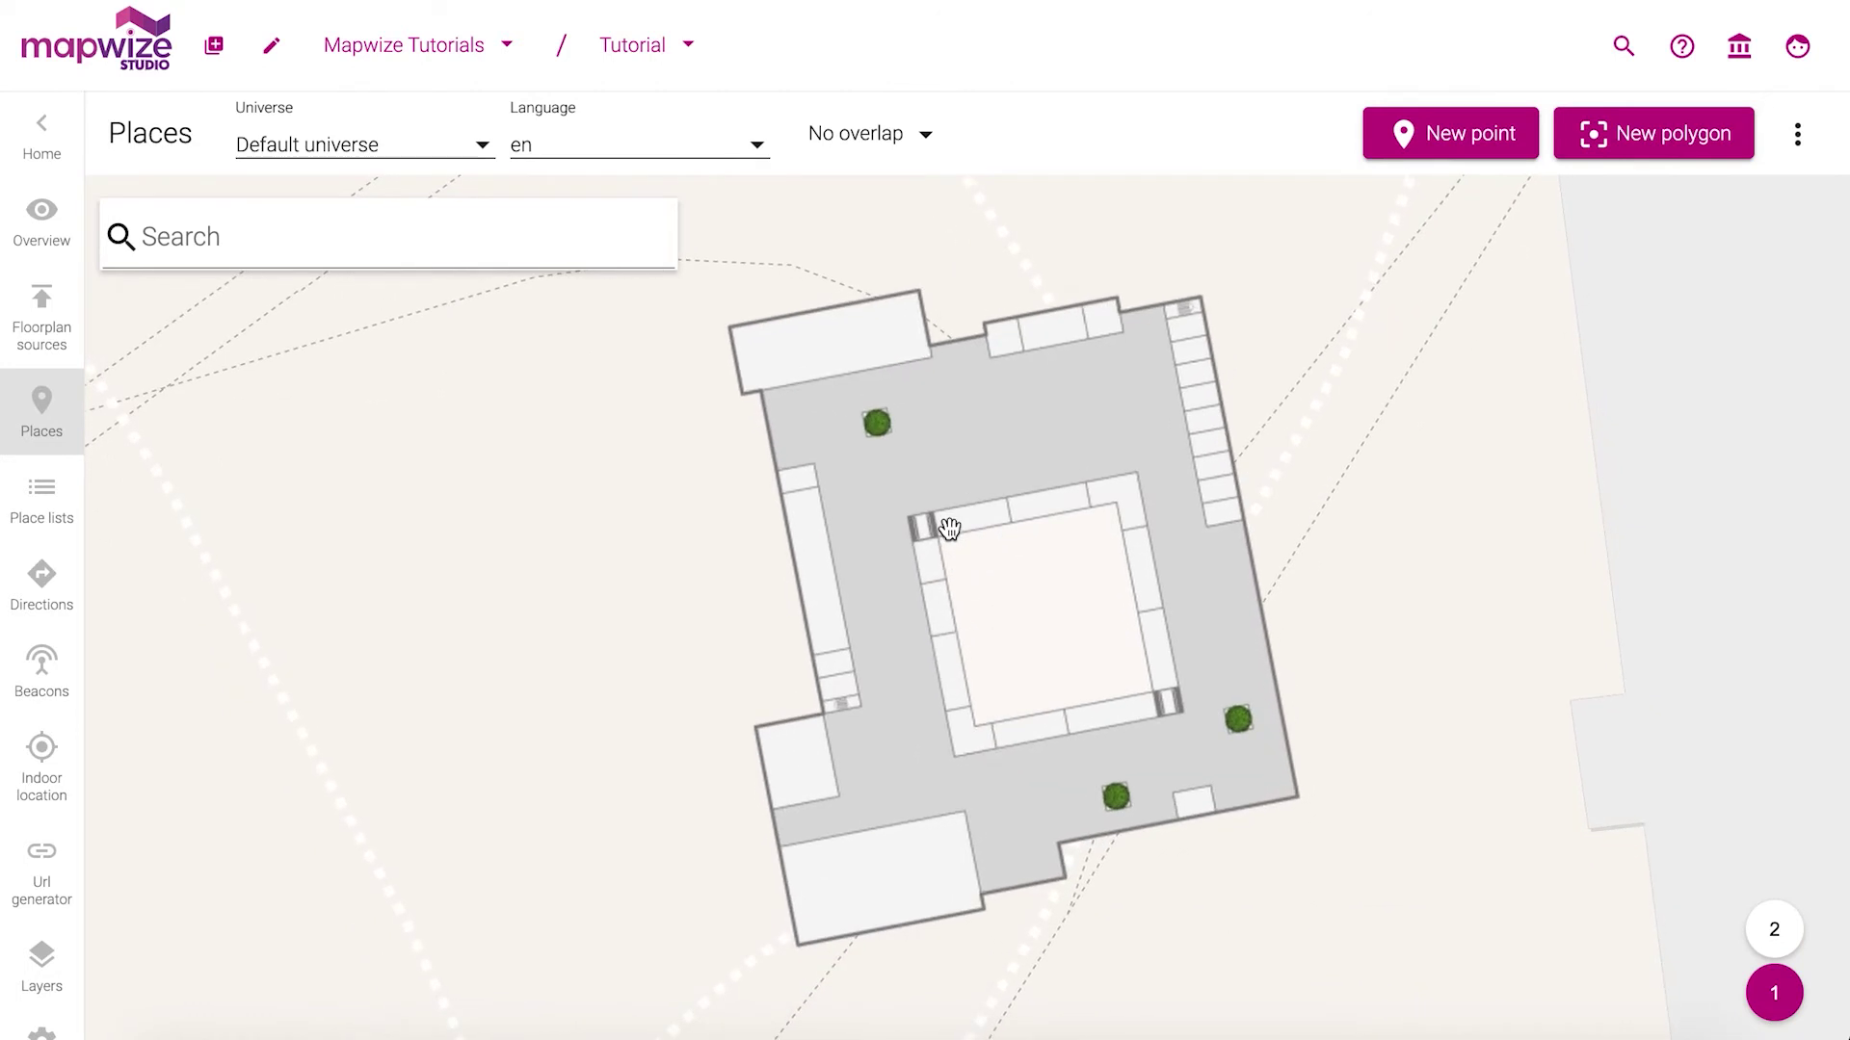
click(1457, 137)
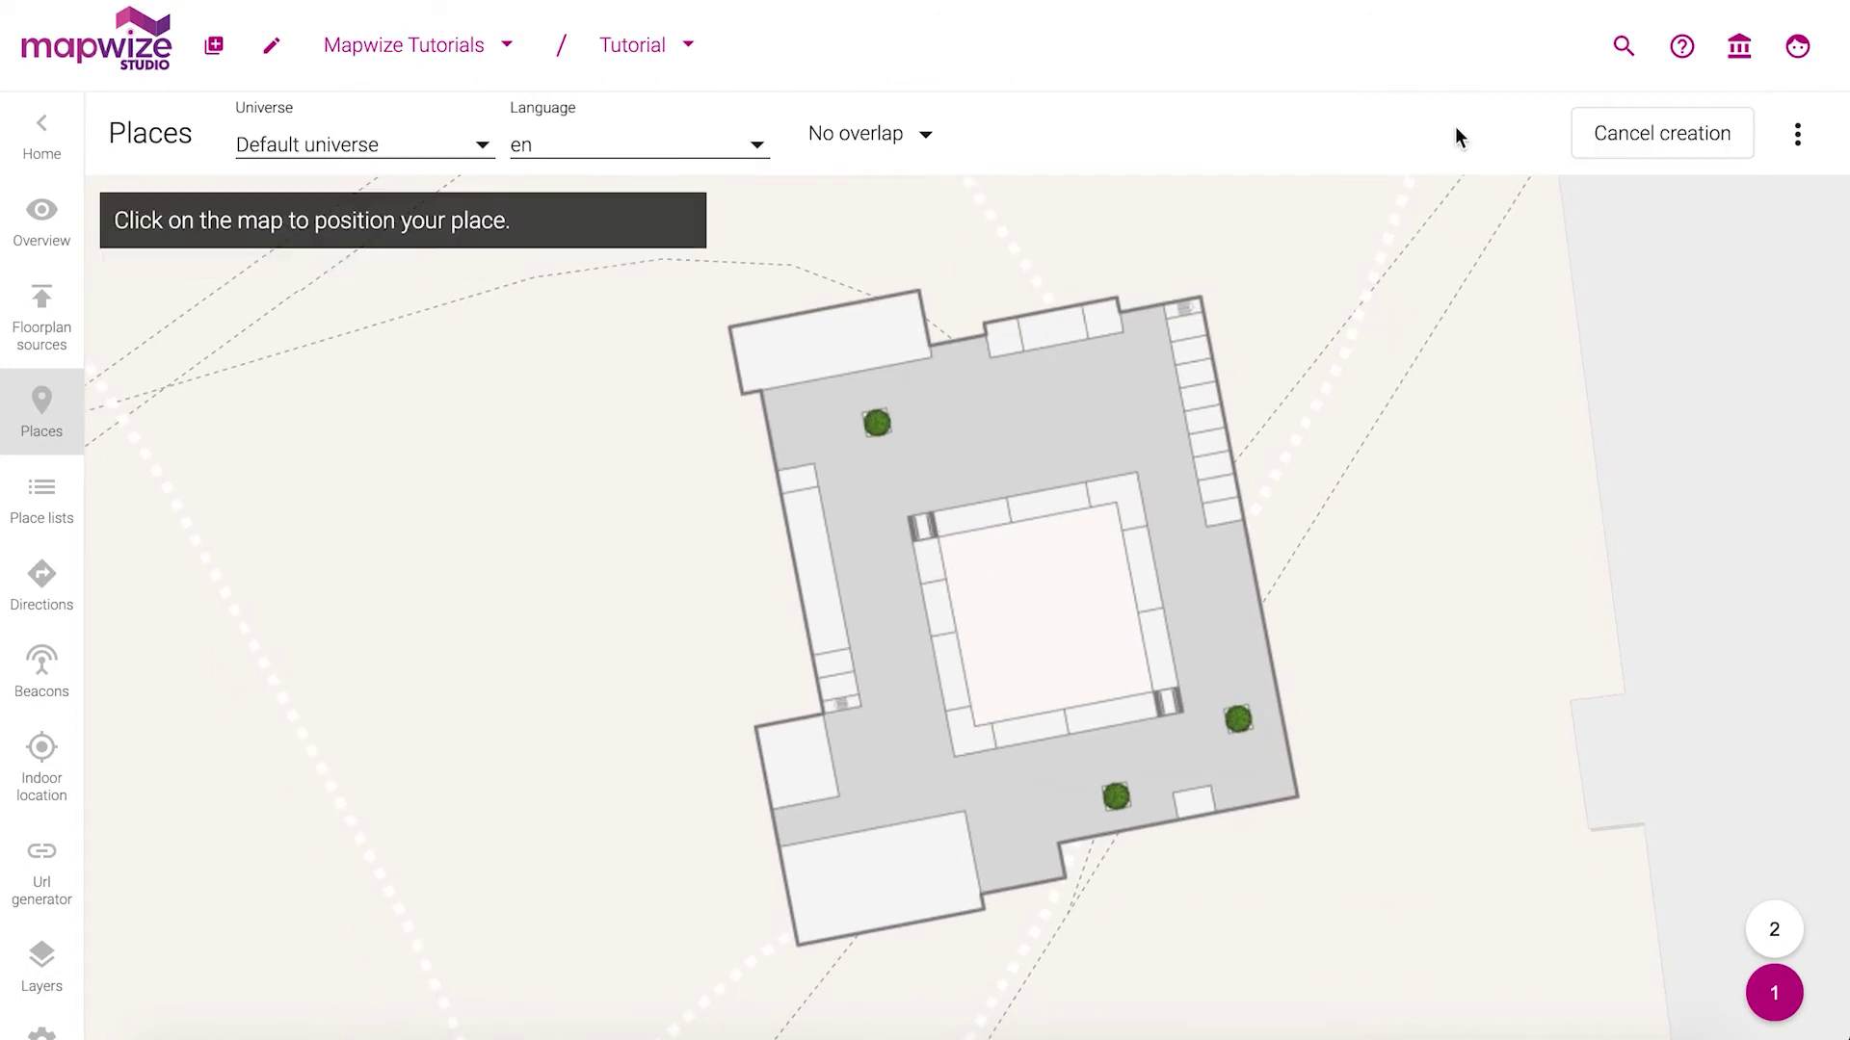
click(785, 416)
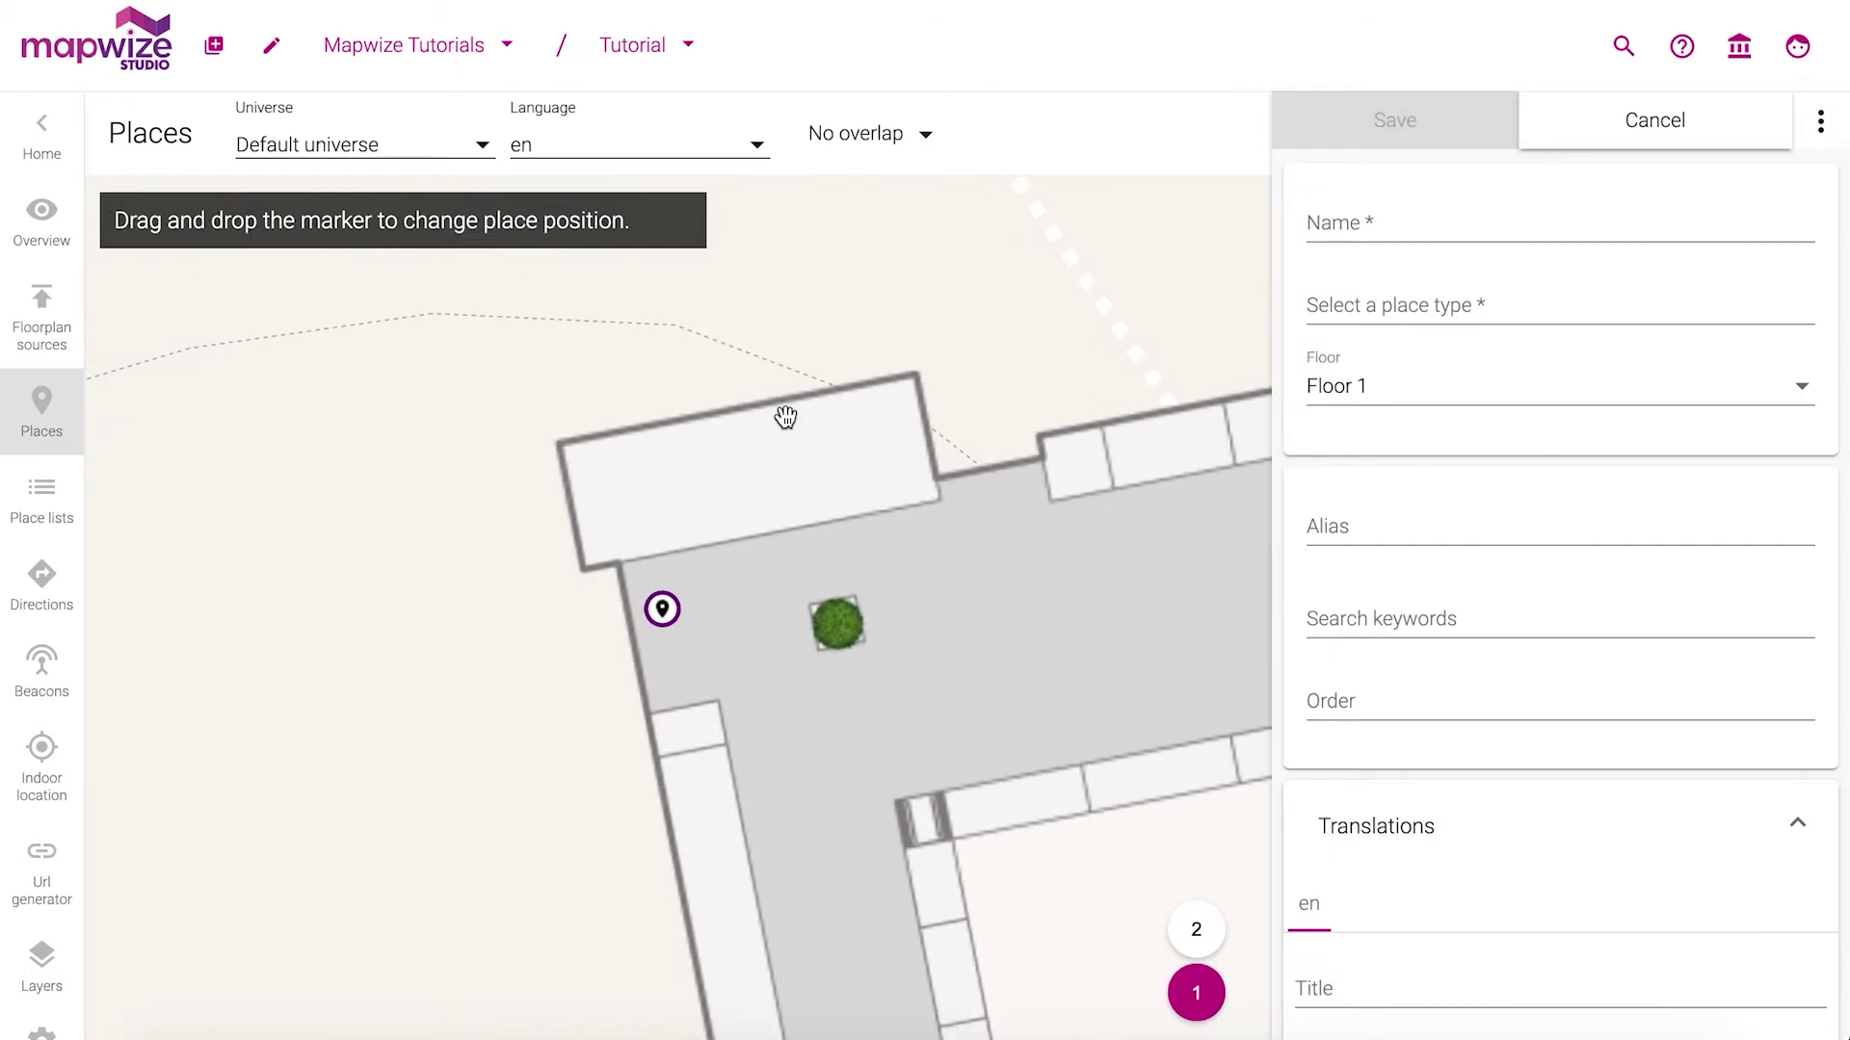
click(1398, 222)
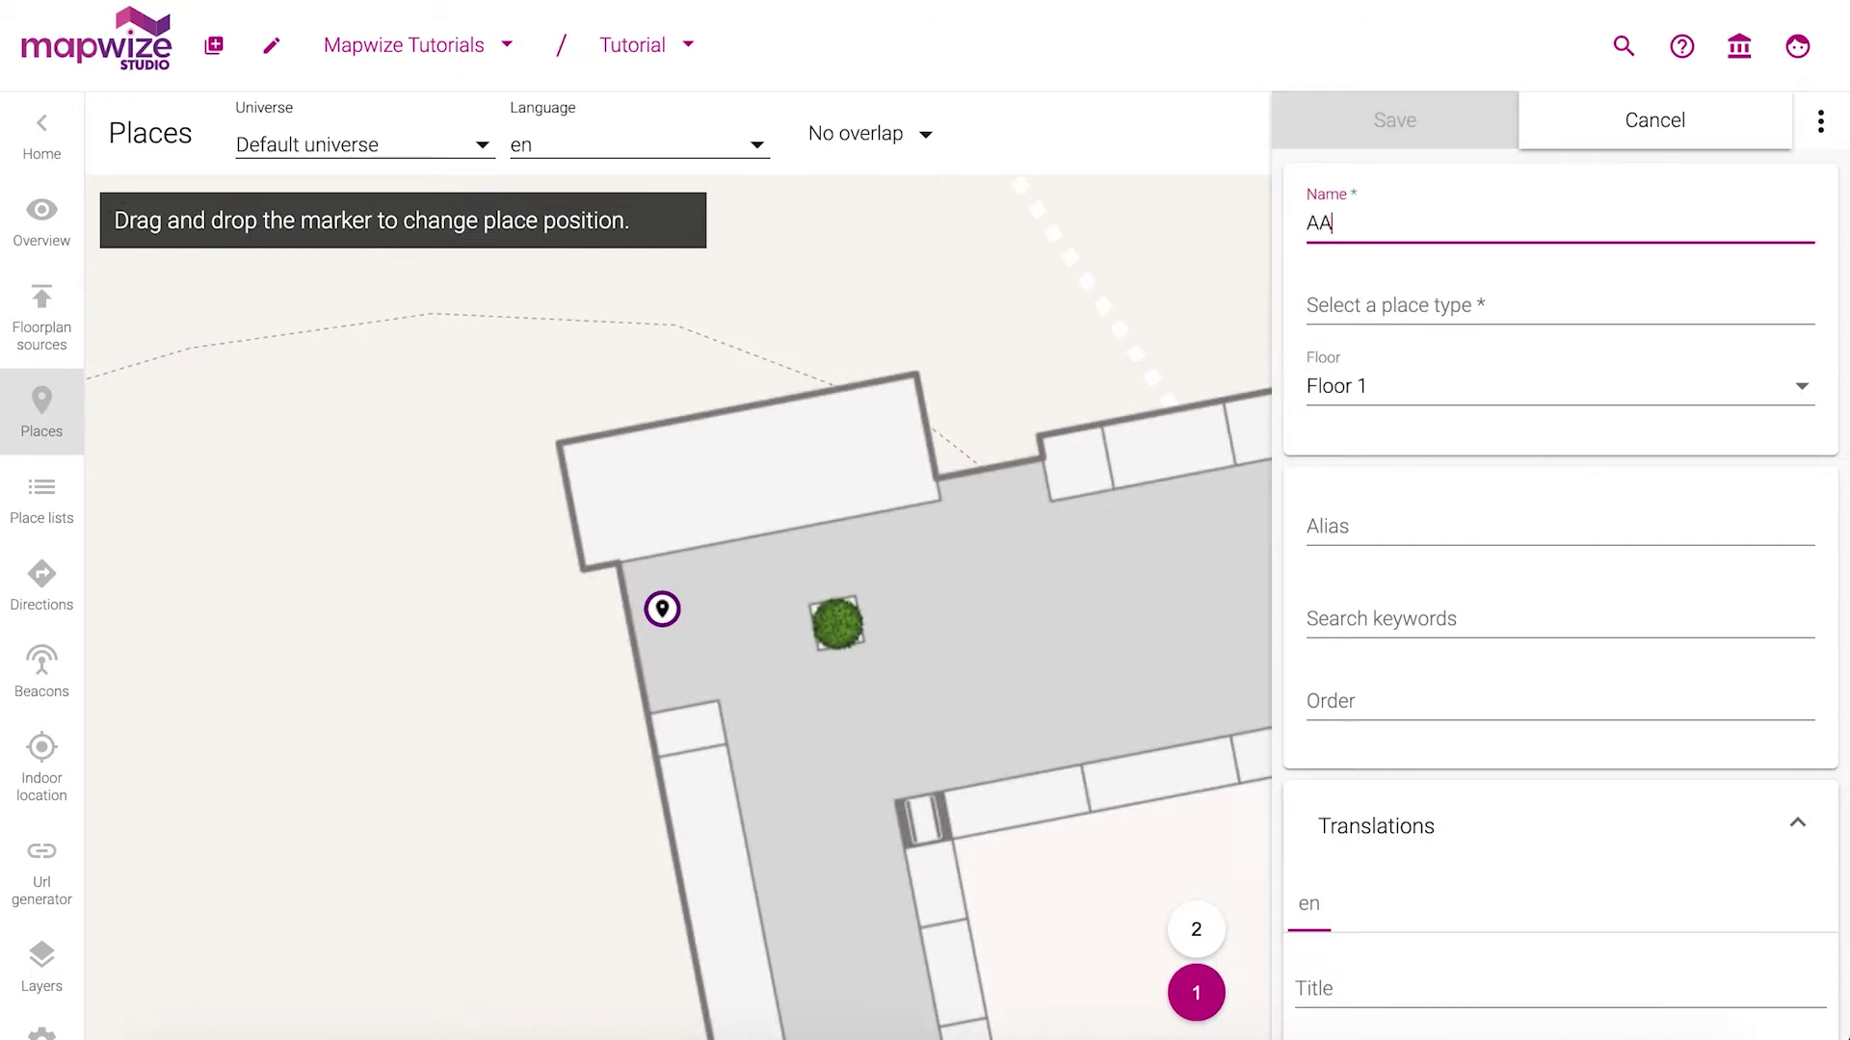
Set AAA's place type to Room, give it English title AAA, and save.
click(1388, 309)
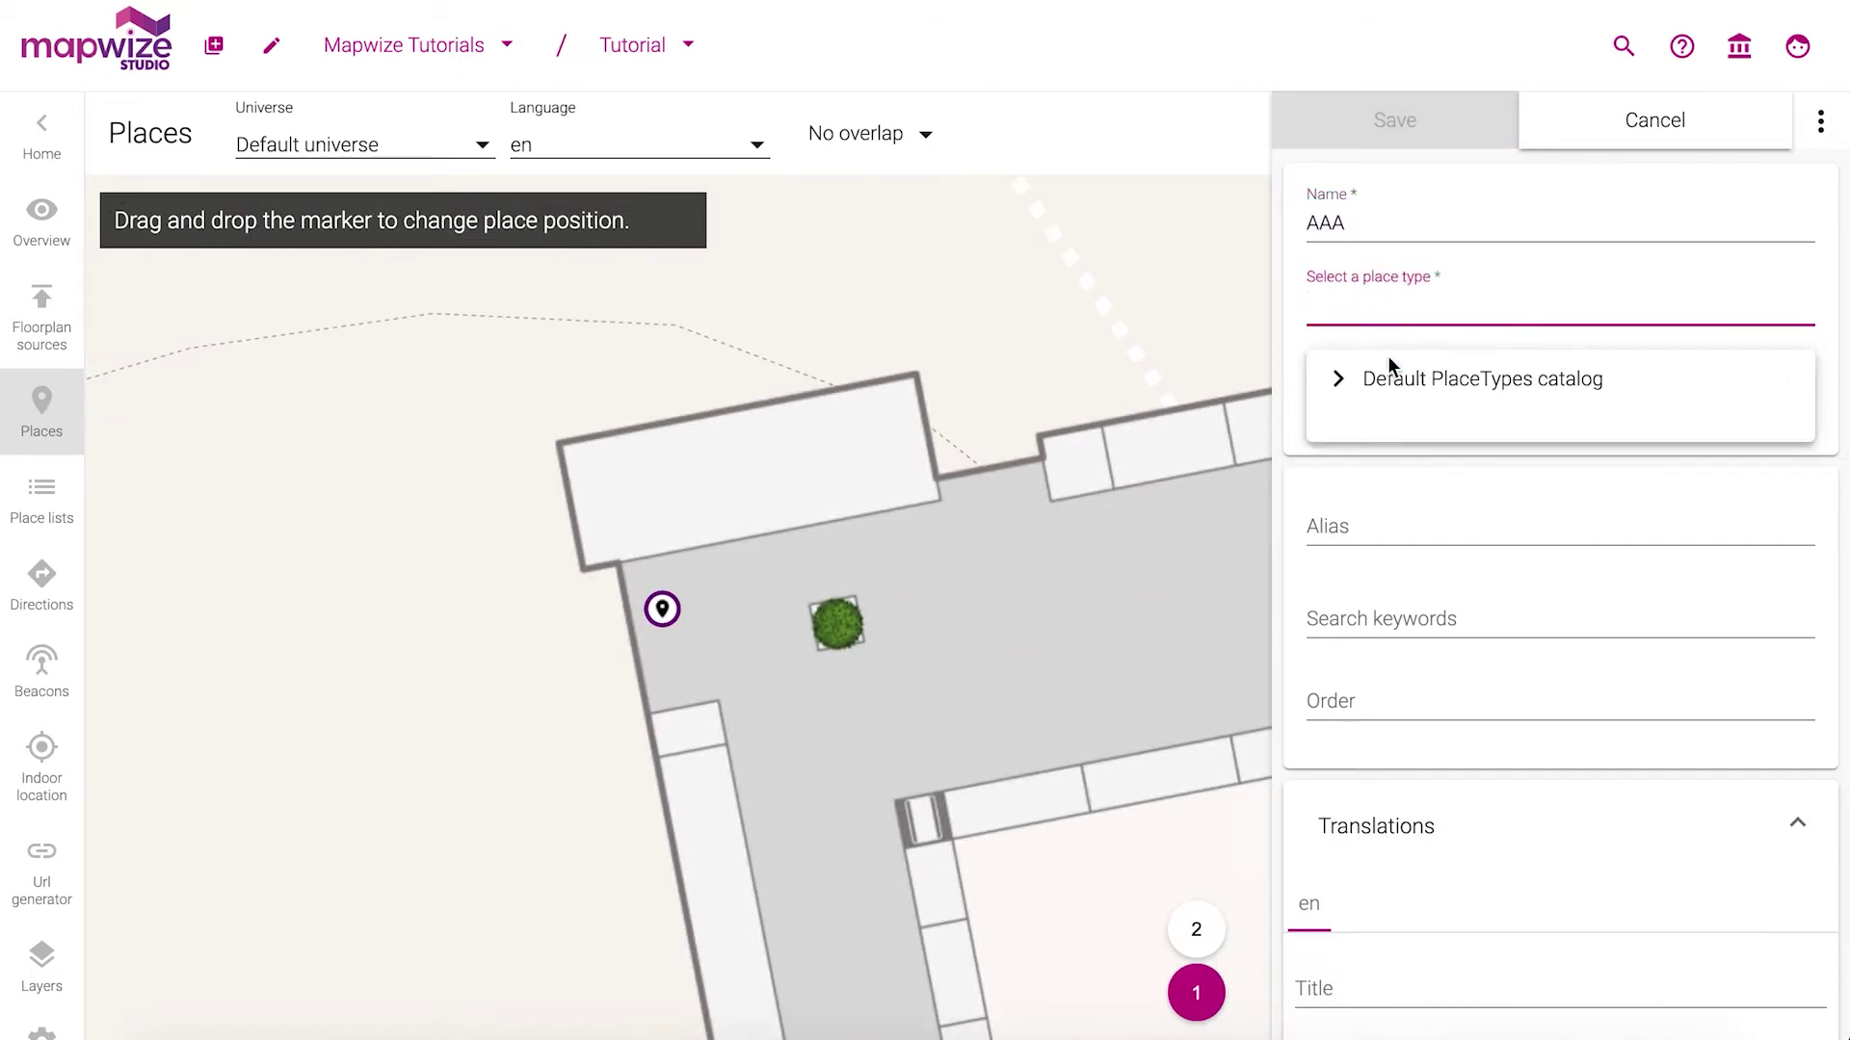
click(1339, 383)
scroll(1409, 649, down, 2)
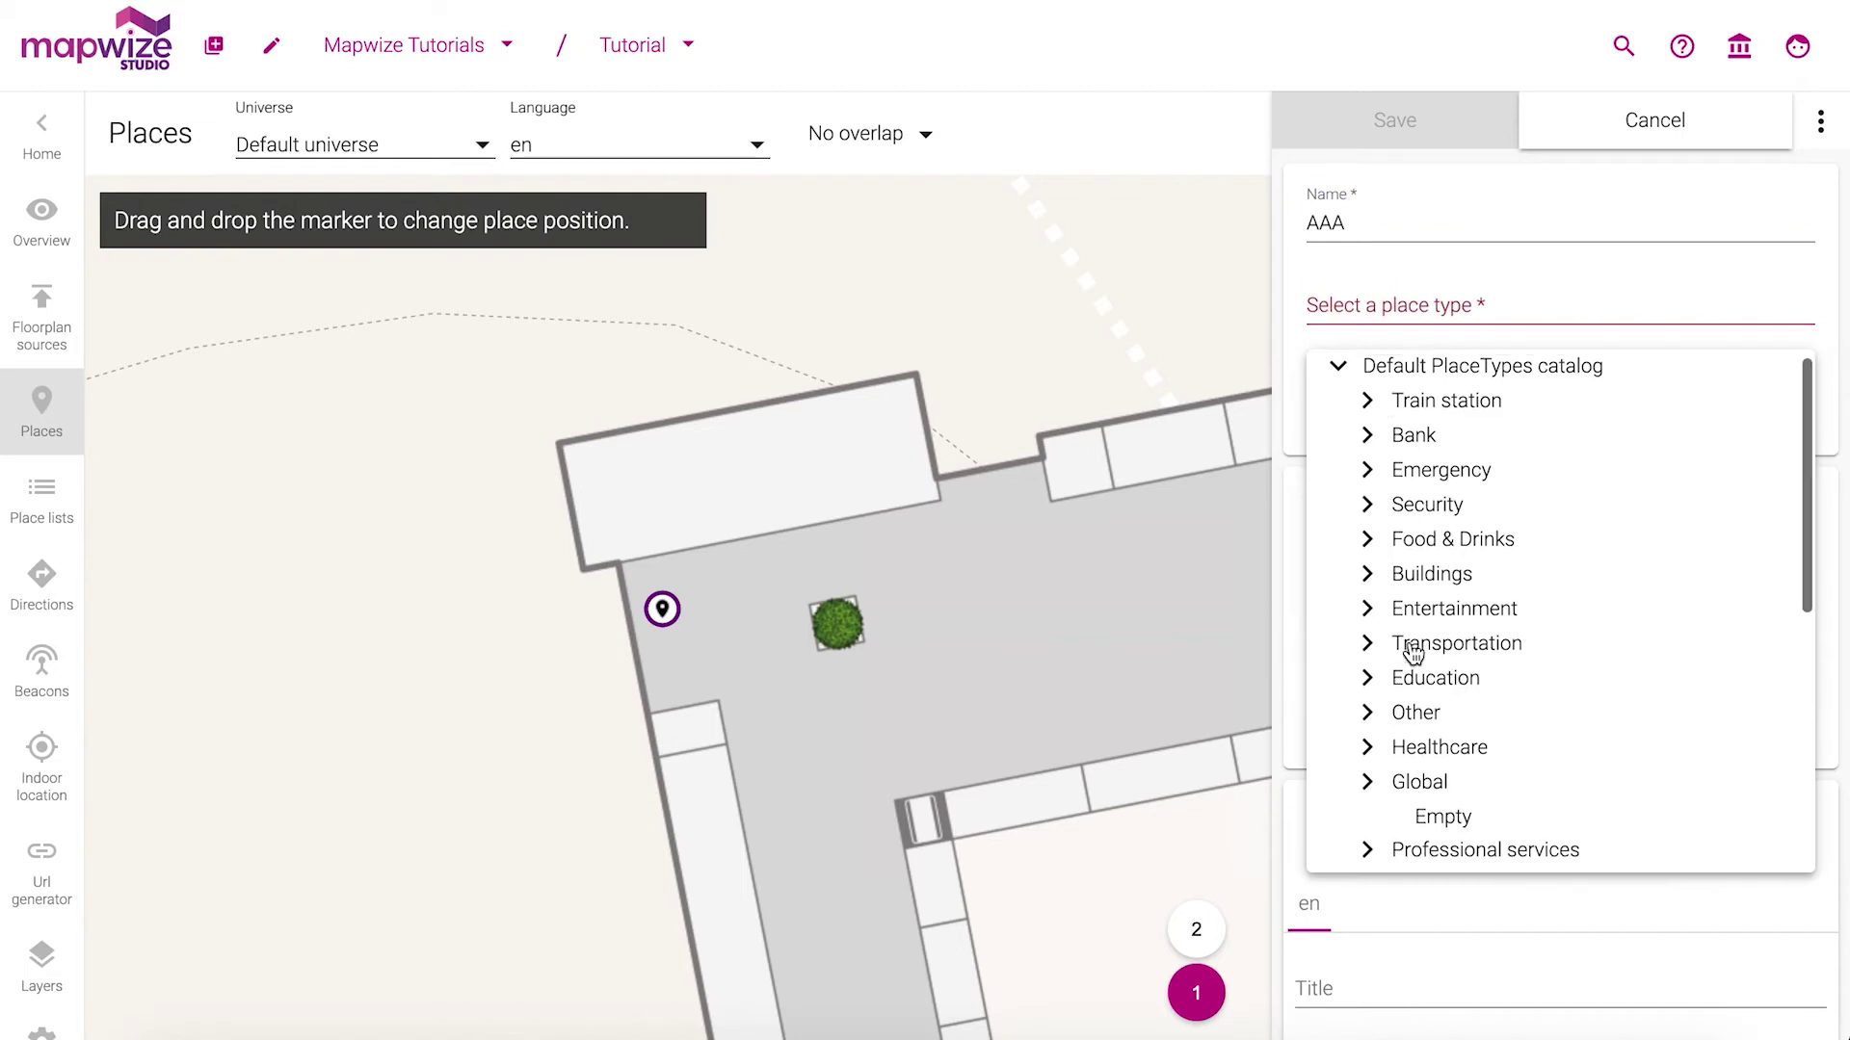
click(1375, 612)
scroll(1469, 742, down, 3)
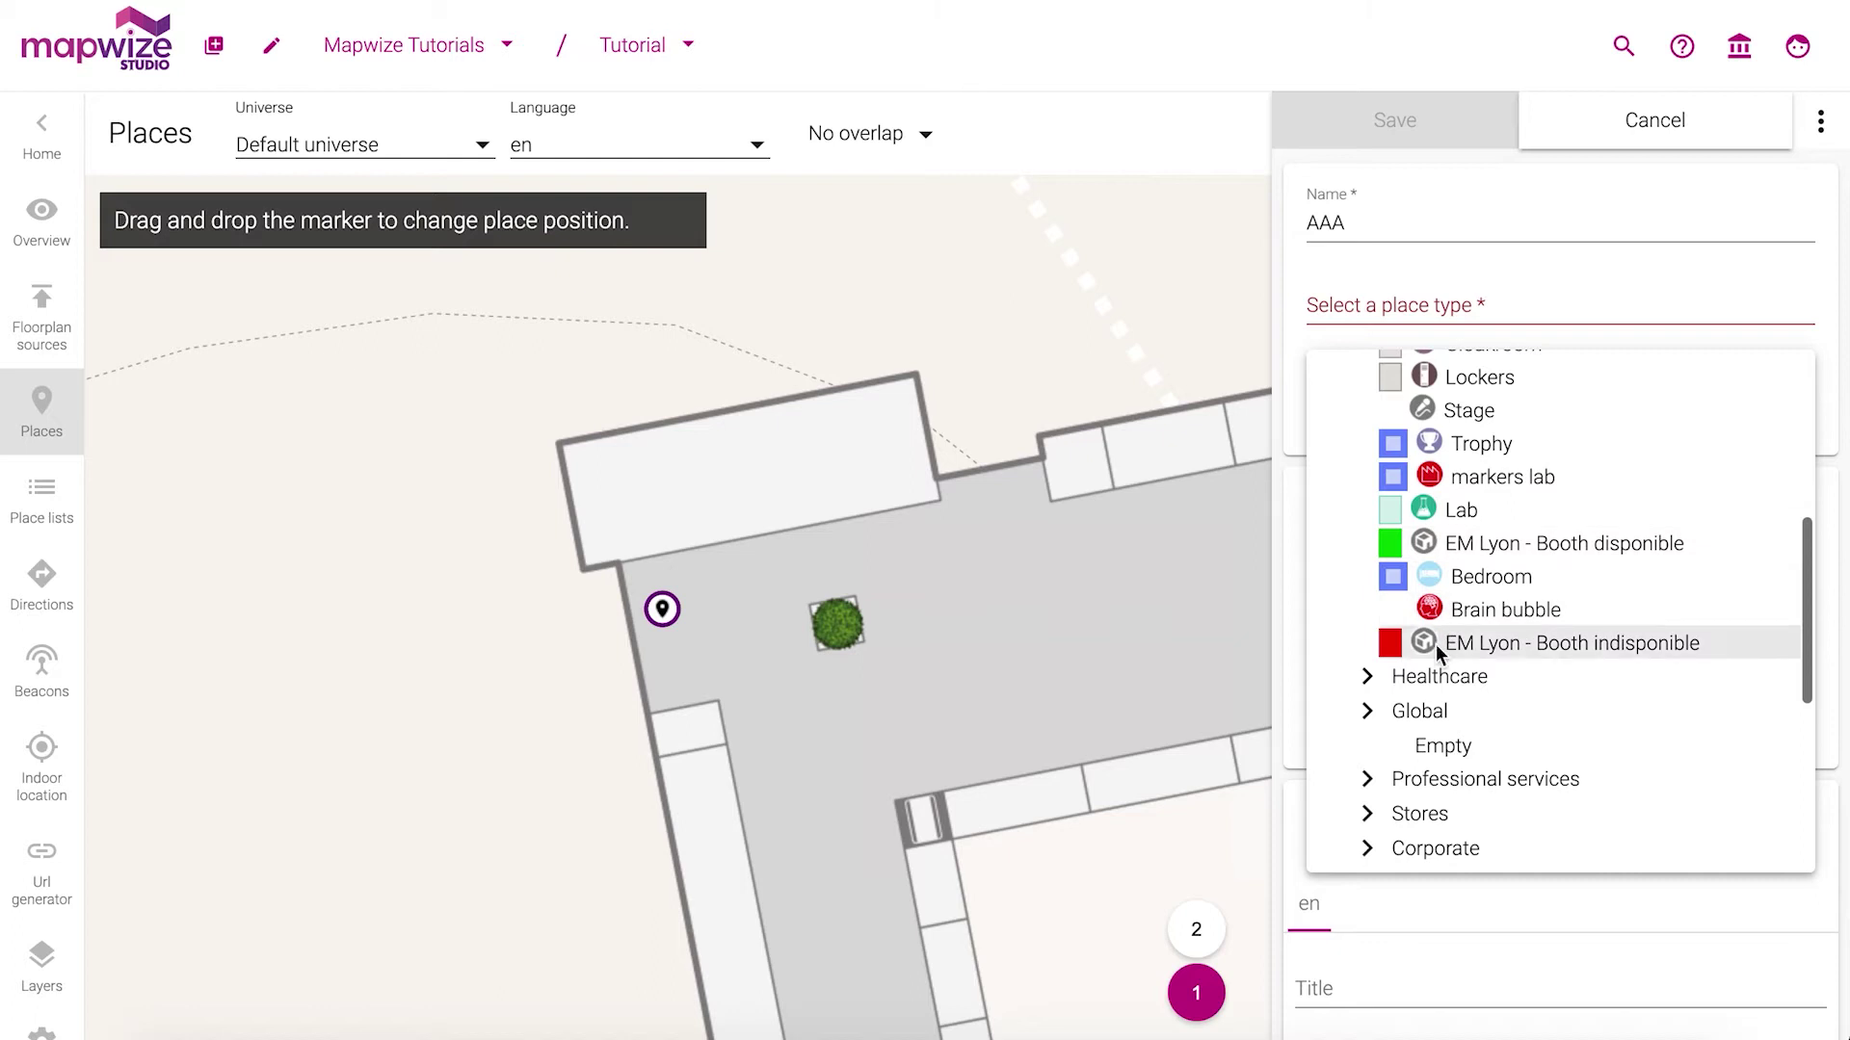
click(1367, 712)
scroll(1456, 739, down, 3)
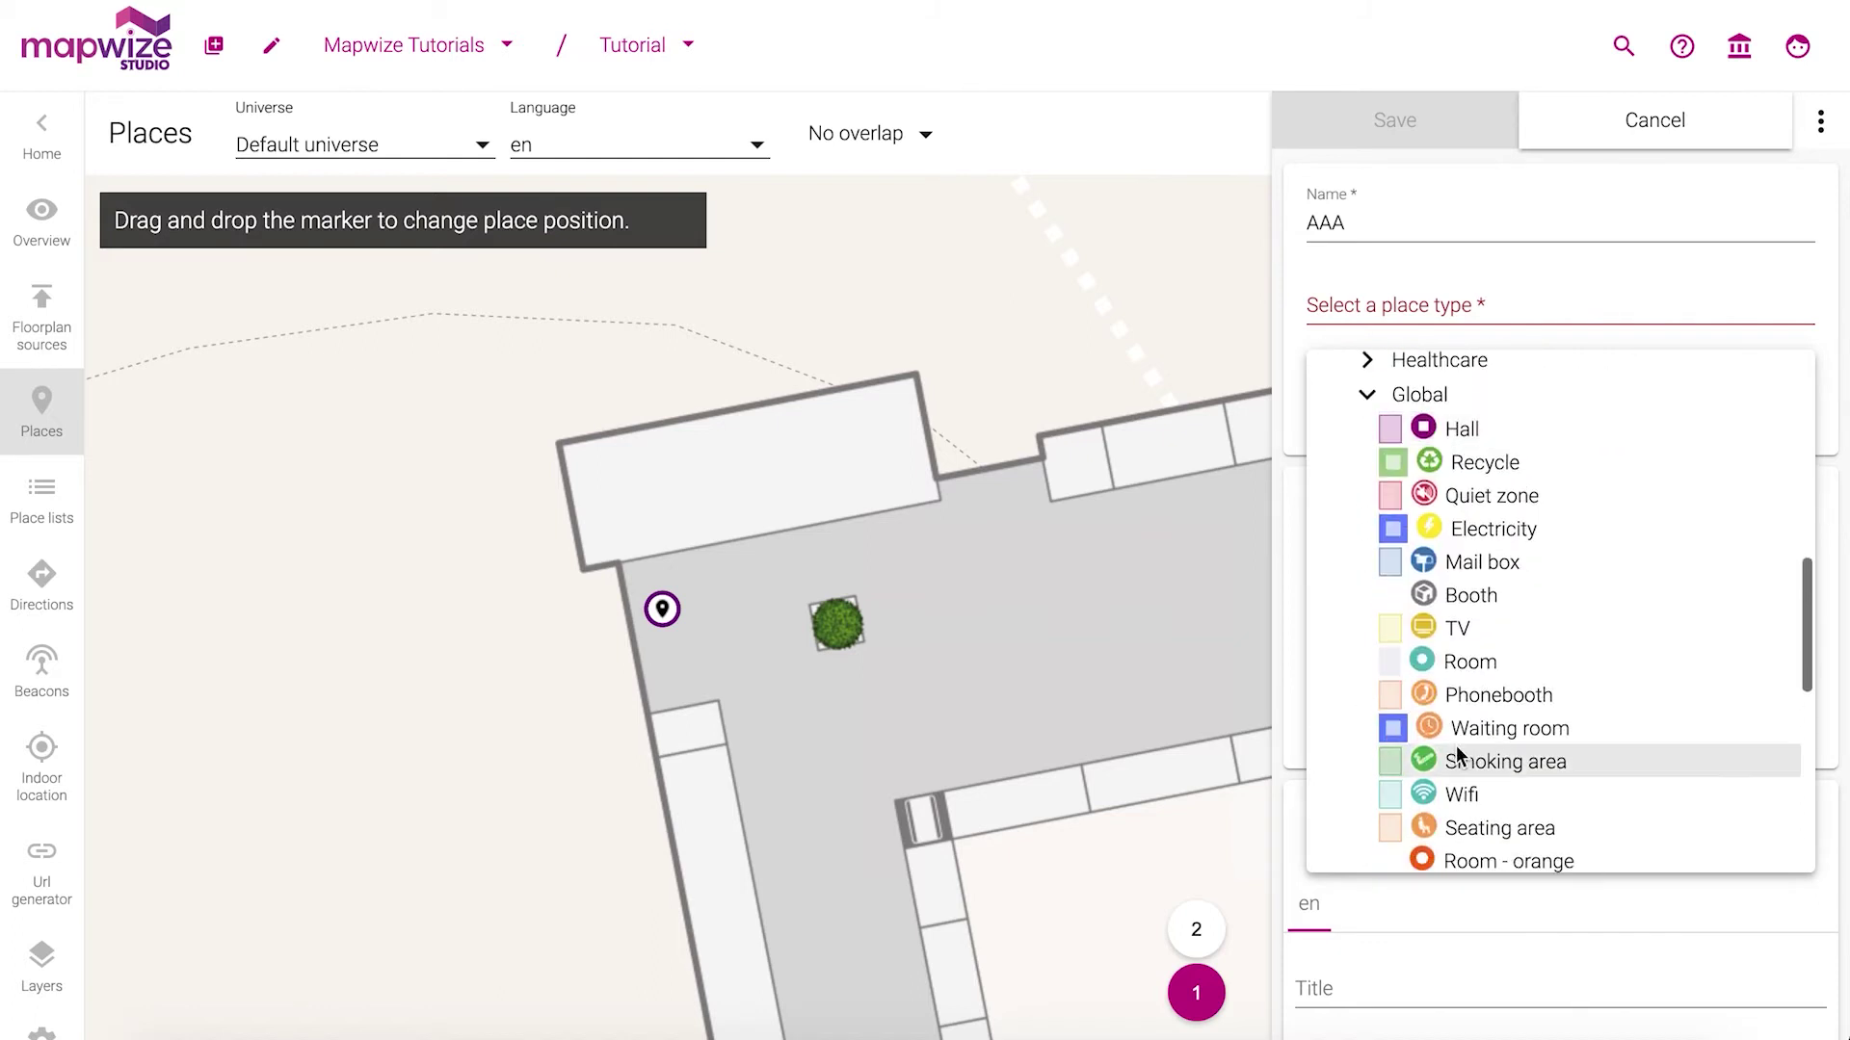
click(1459, 630)
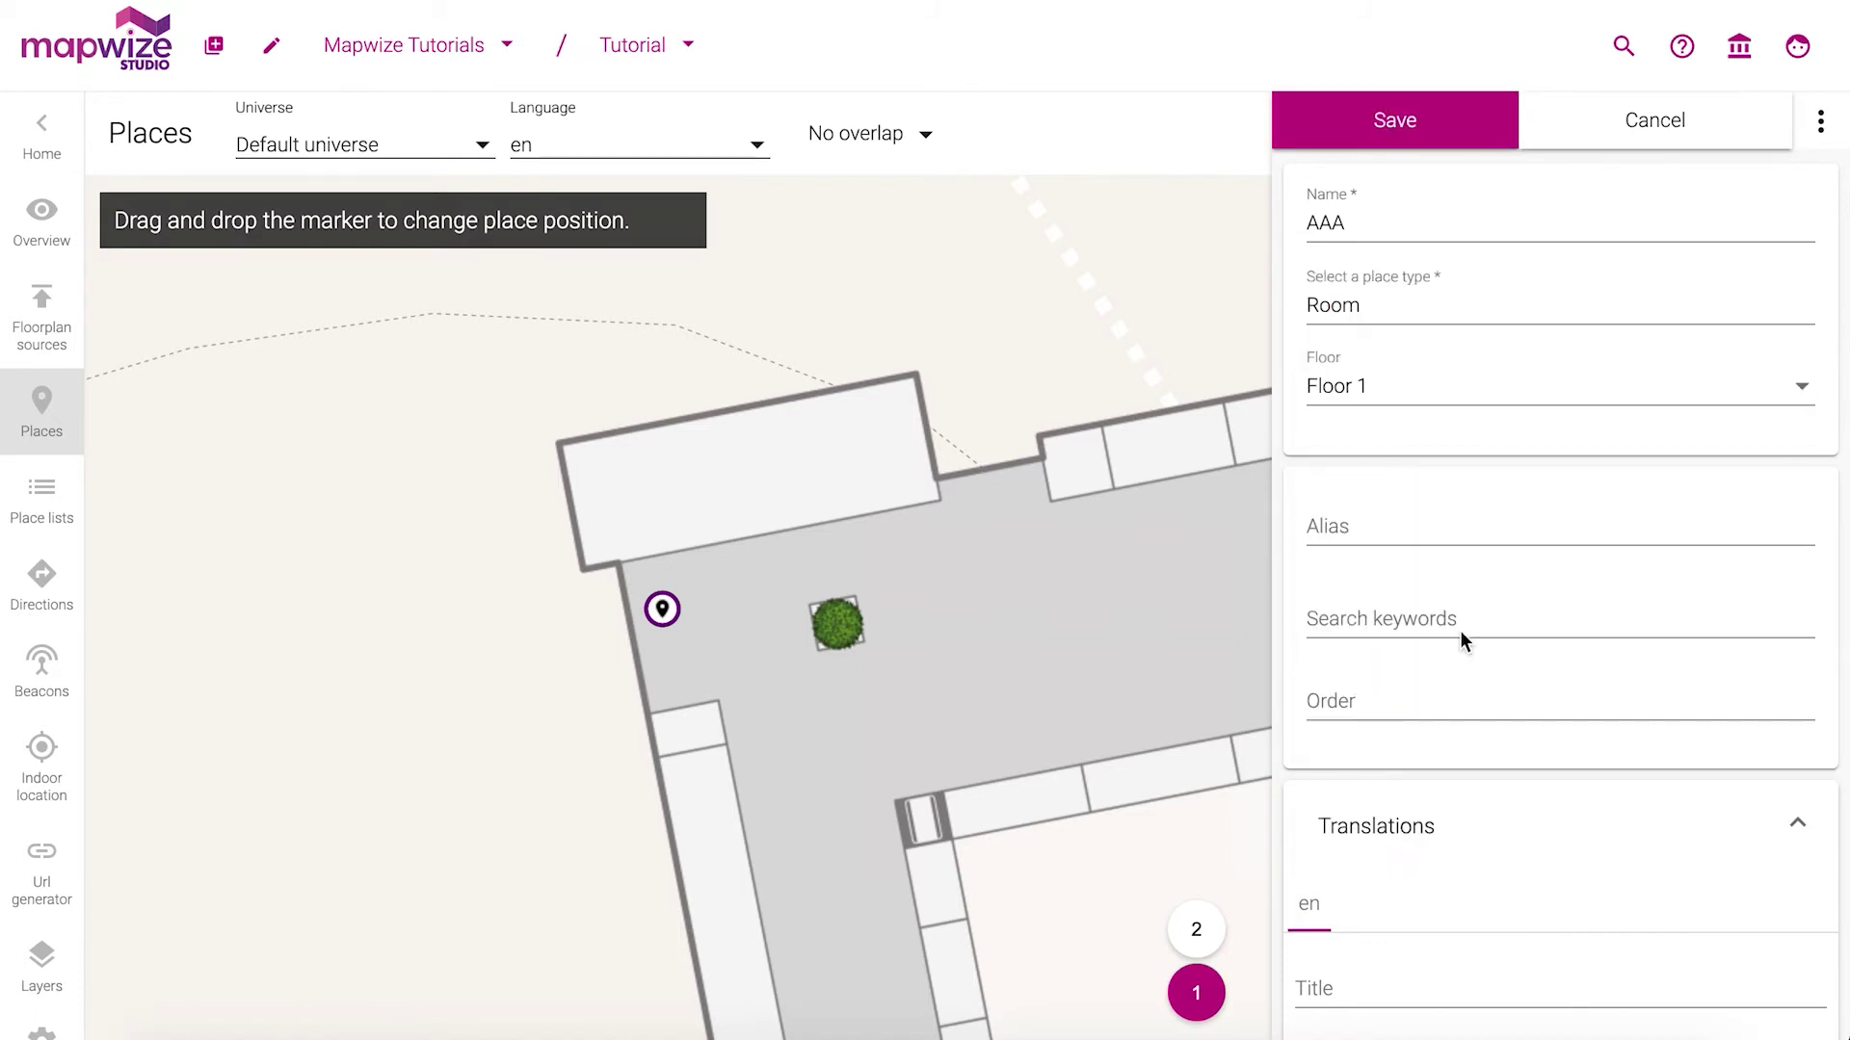
scroll(1418, 563, down, 4)
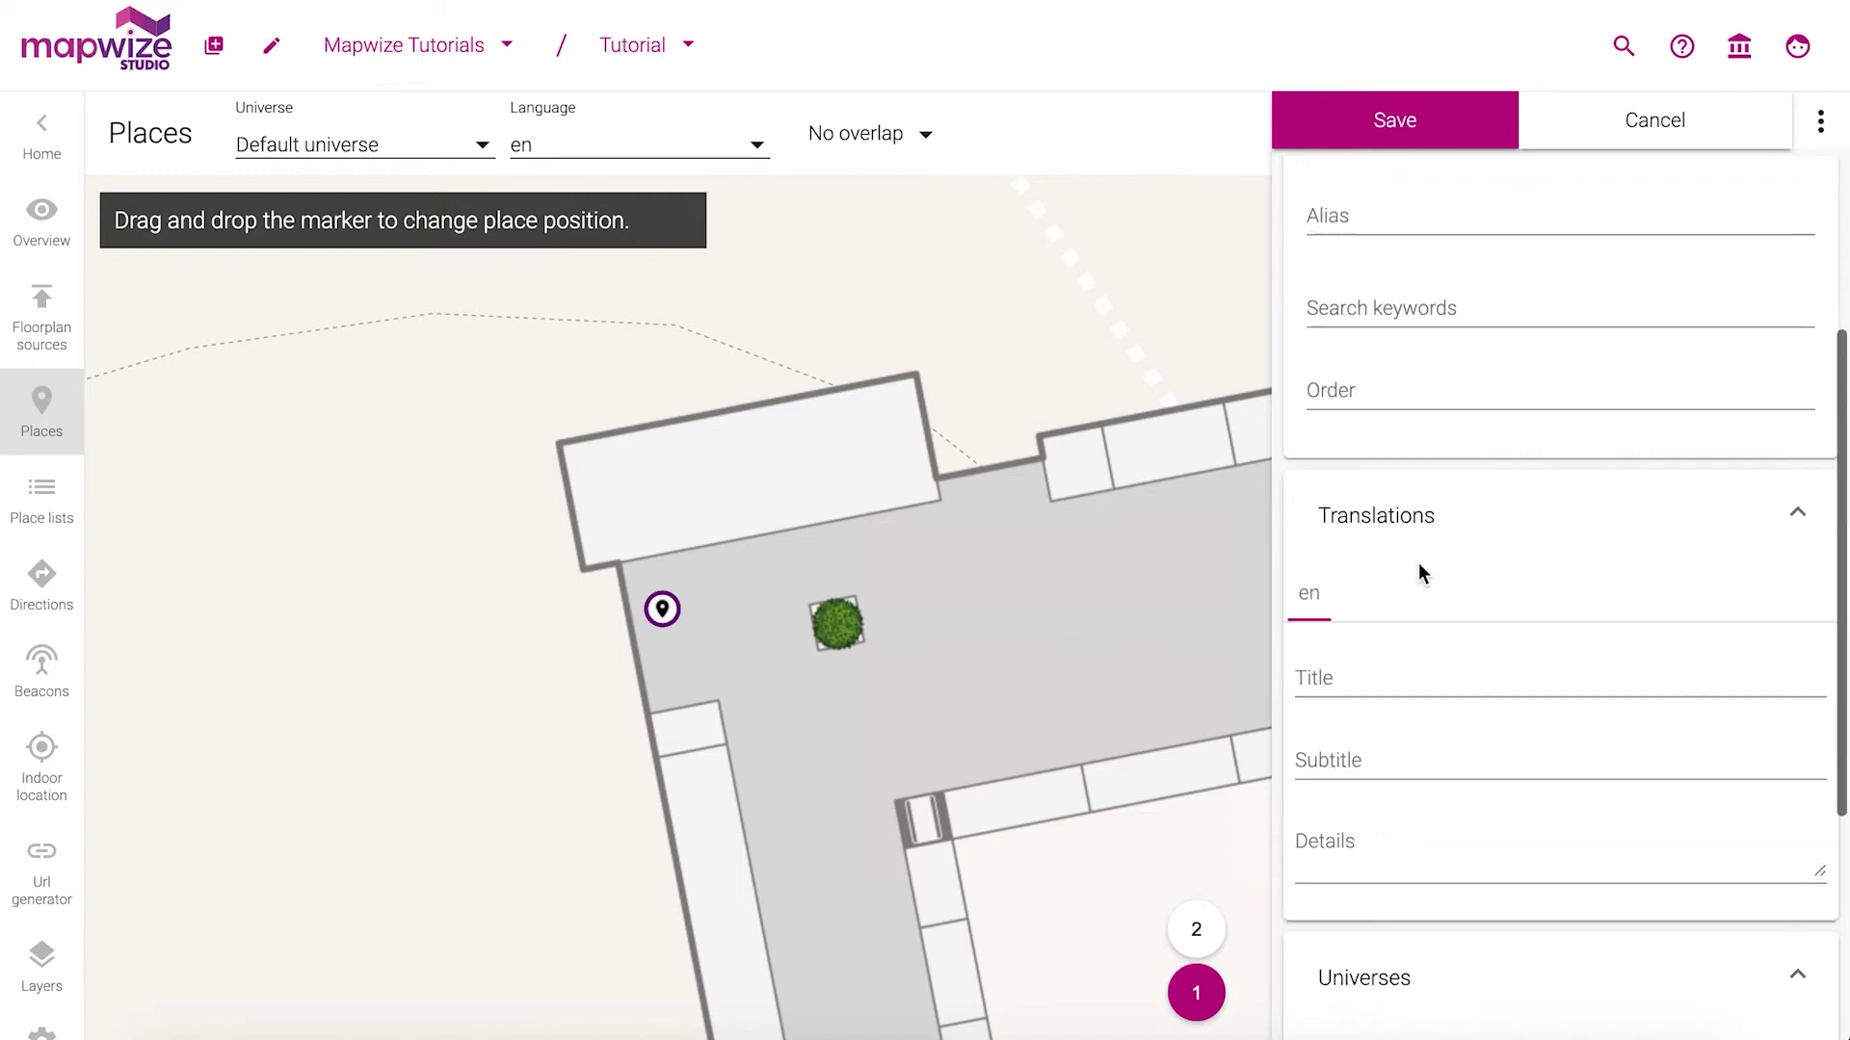
click(1384, 601)
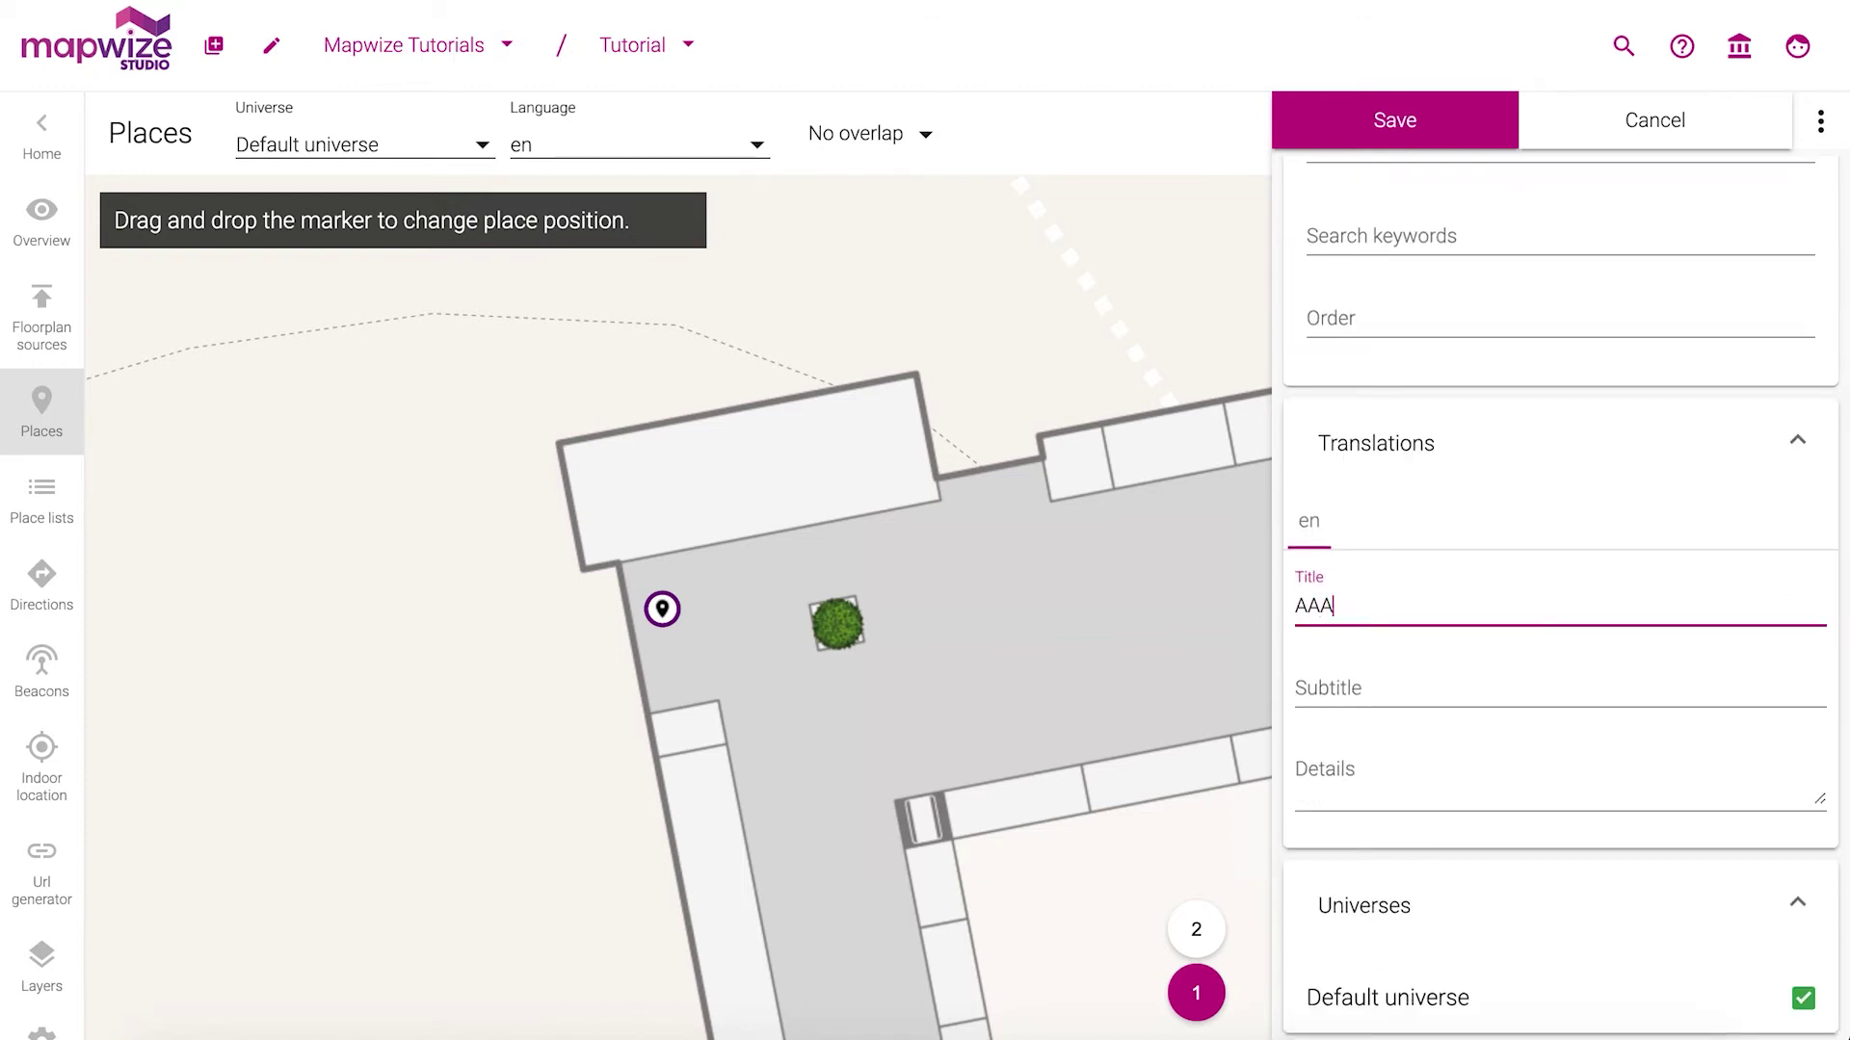
click(1366, 122)
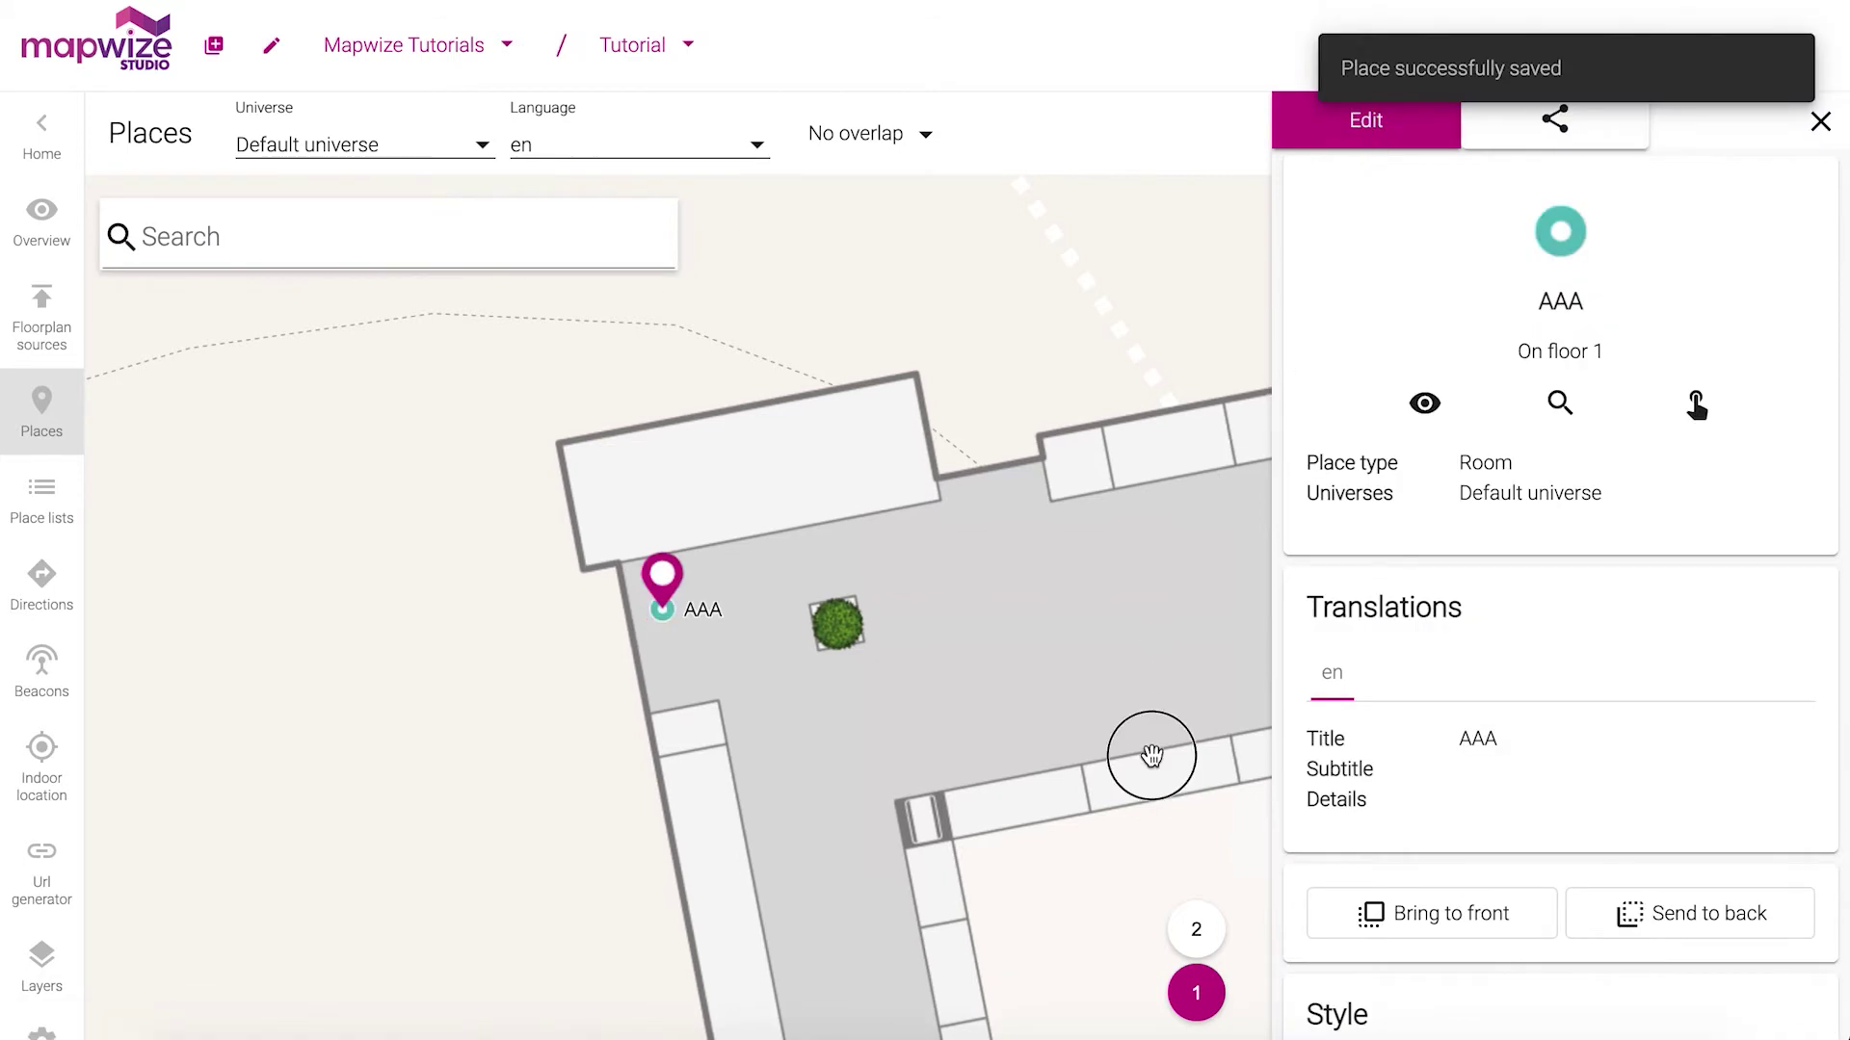
Switch the map to floor 2, zoom in, and close the AAA place details.
drag(1147, 755, 871, 500)
scroll(1138, 790, down, 3)
click(1195, 930)
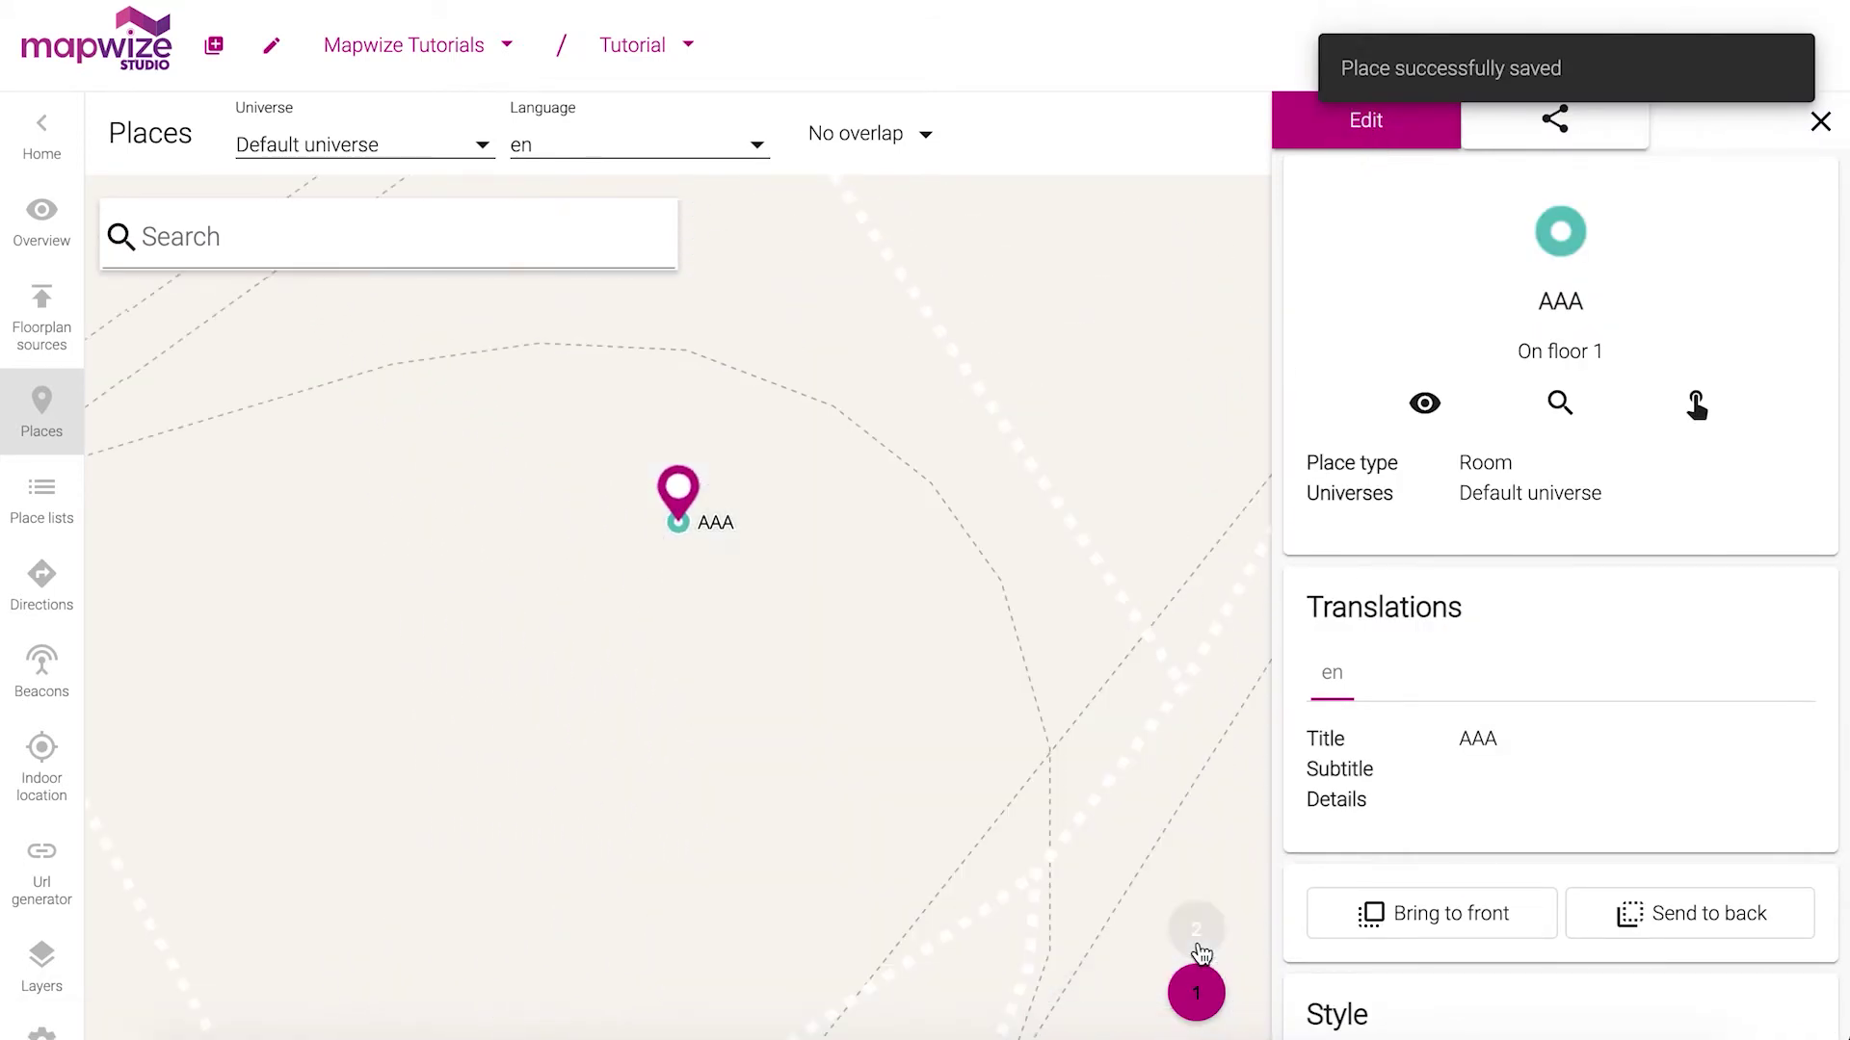
drag(1052, 700, 963, 628)
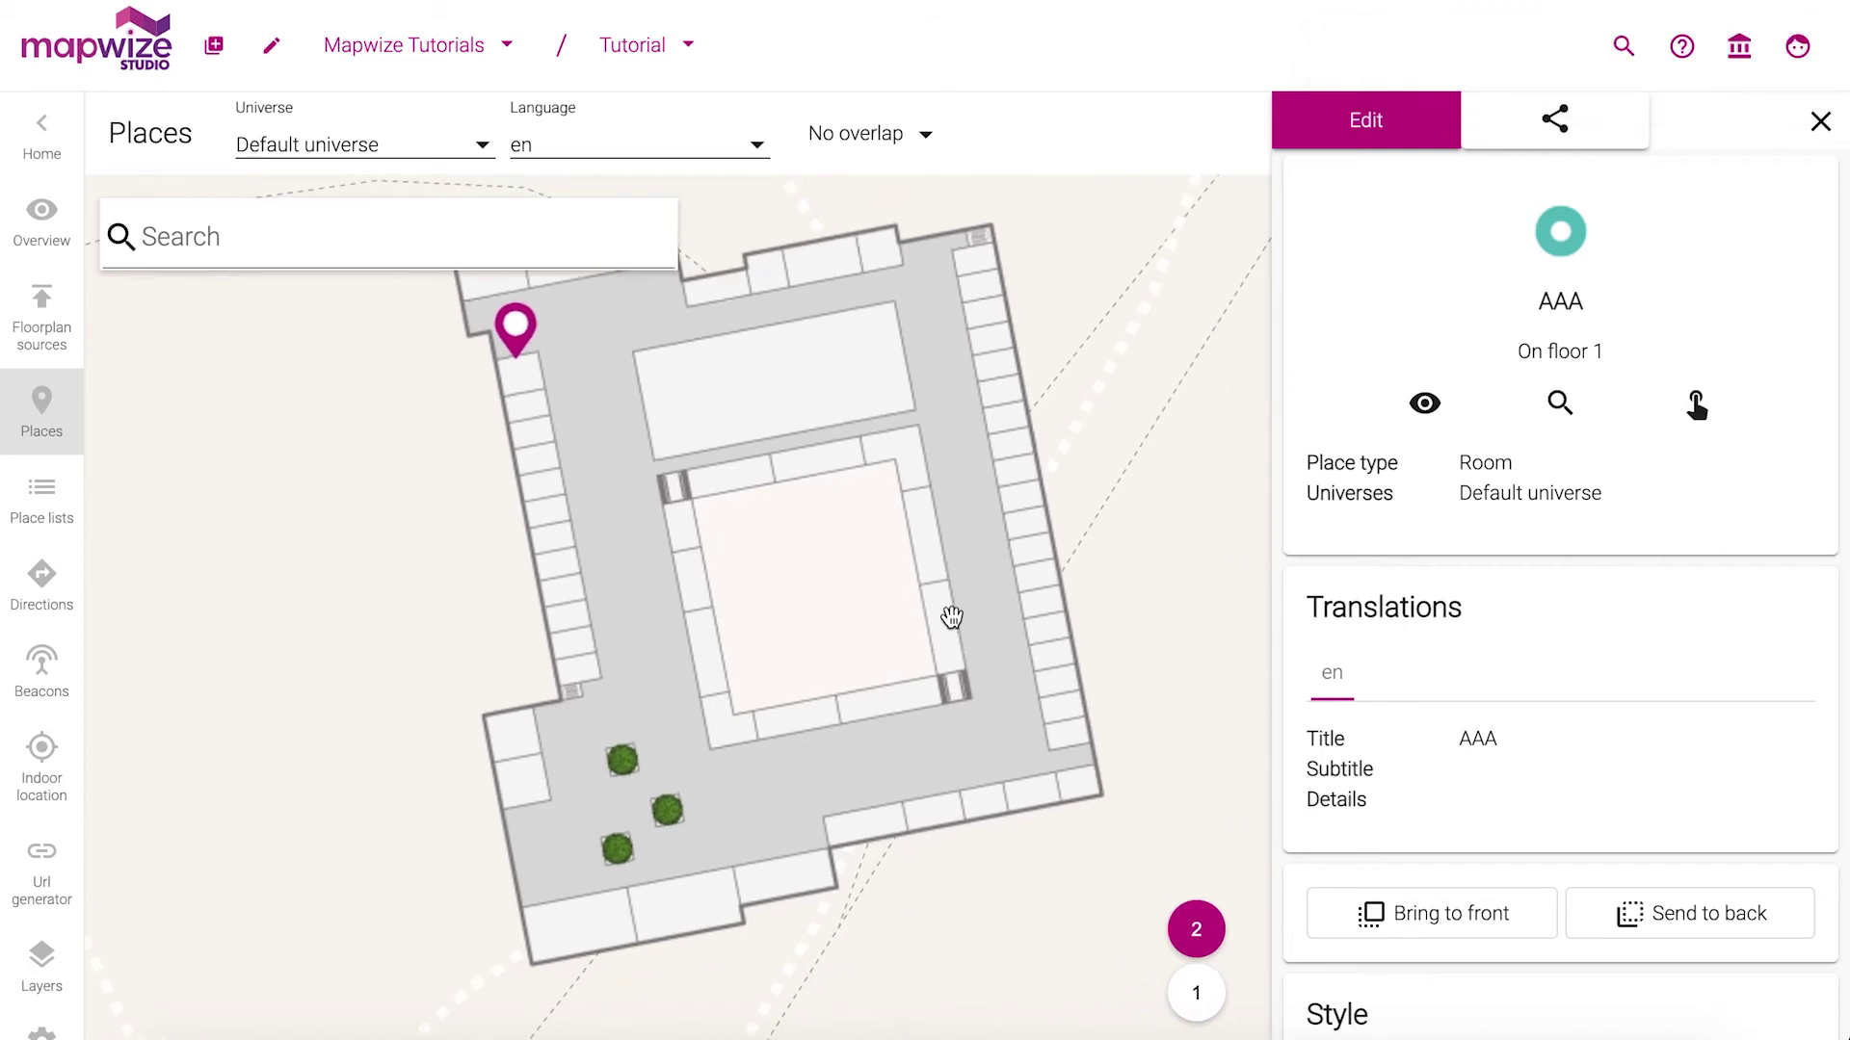
scroll(998, 704, up, 2)
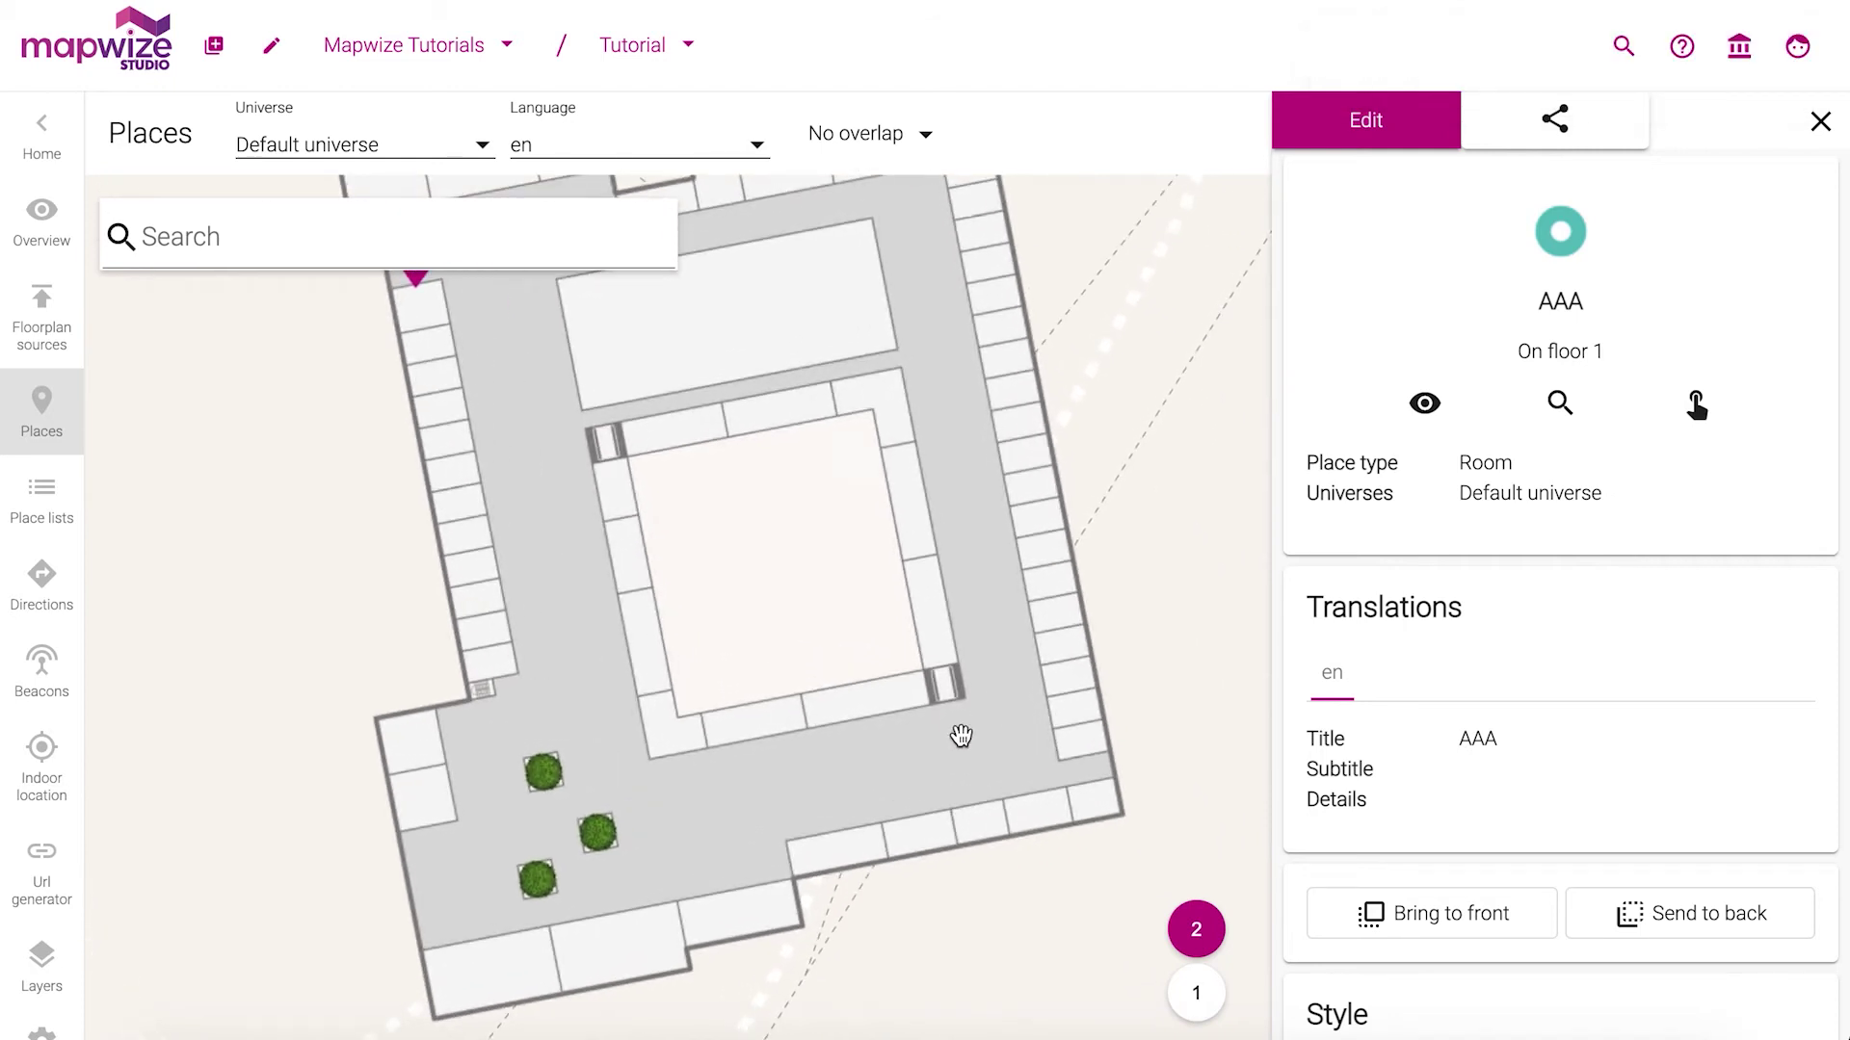
scroll(876, 763, up, 2)
scroll(875, 764, up, 2)
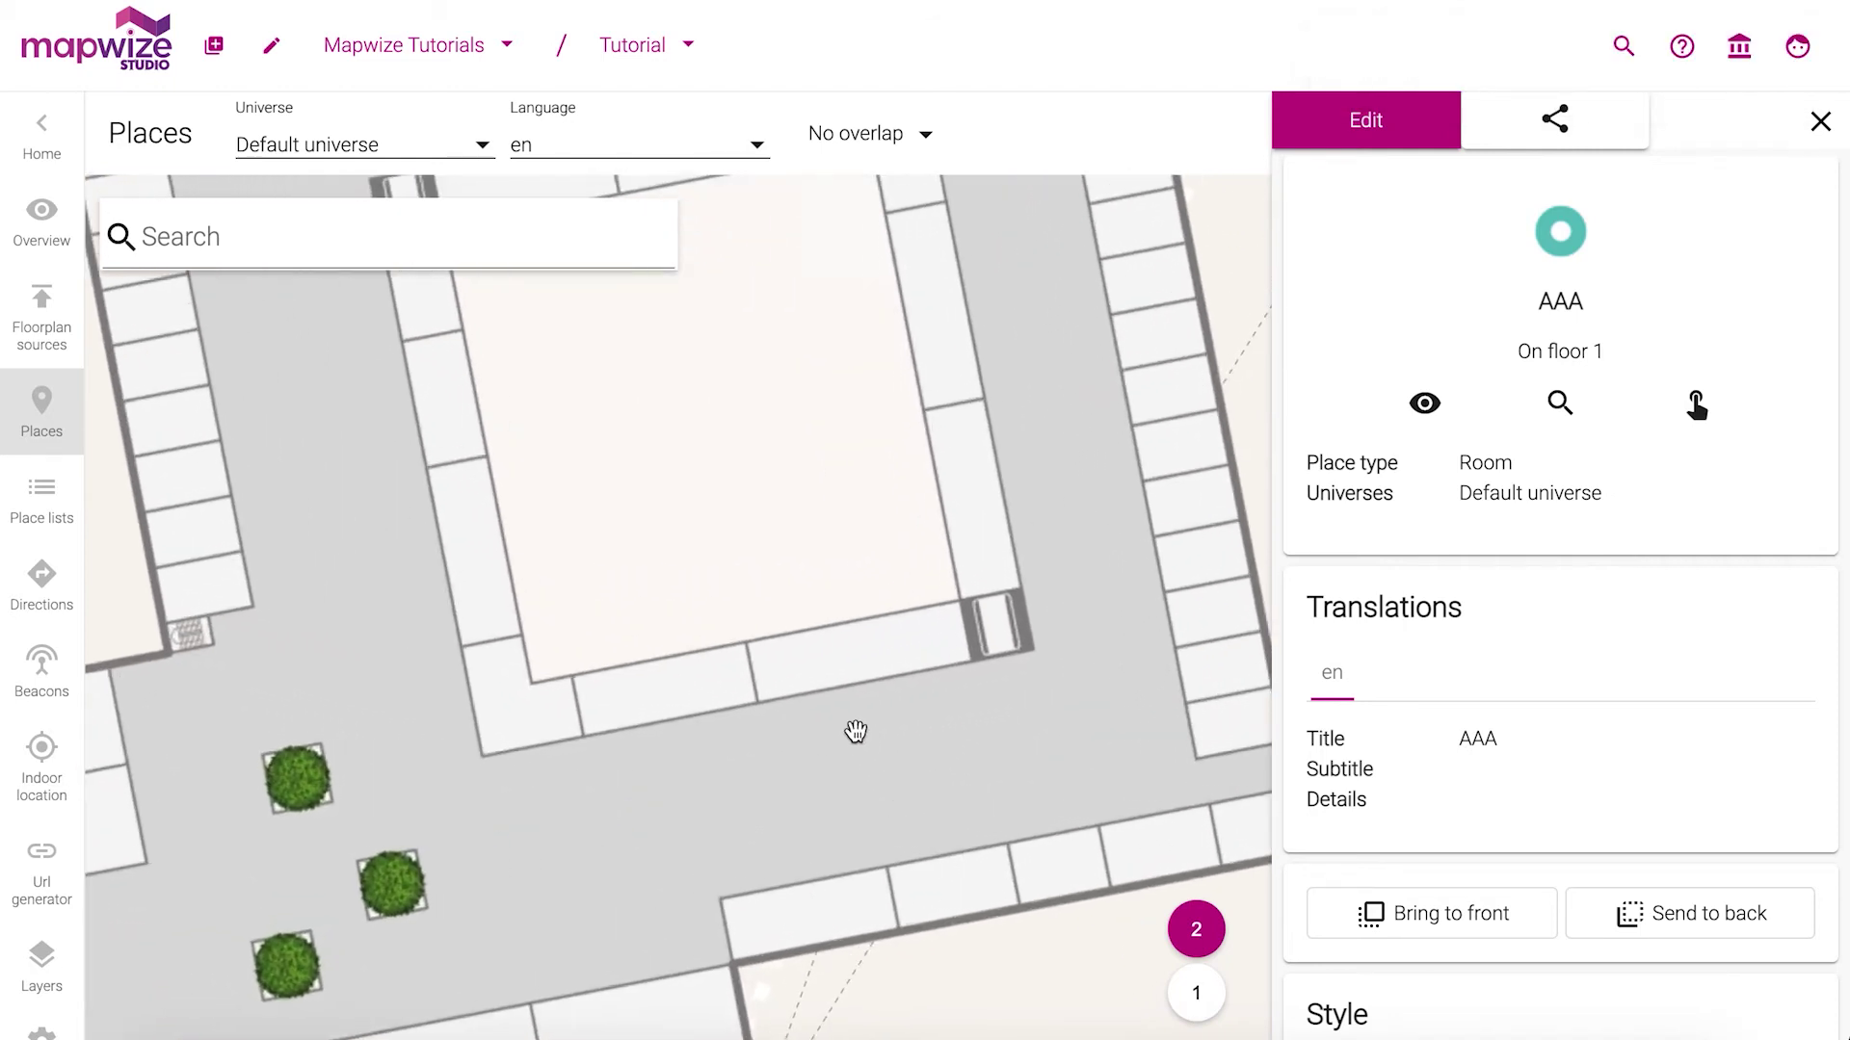
click(1241, 306)
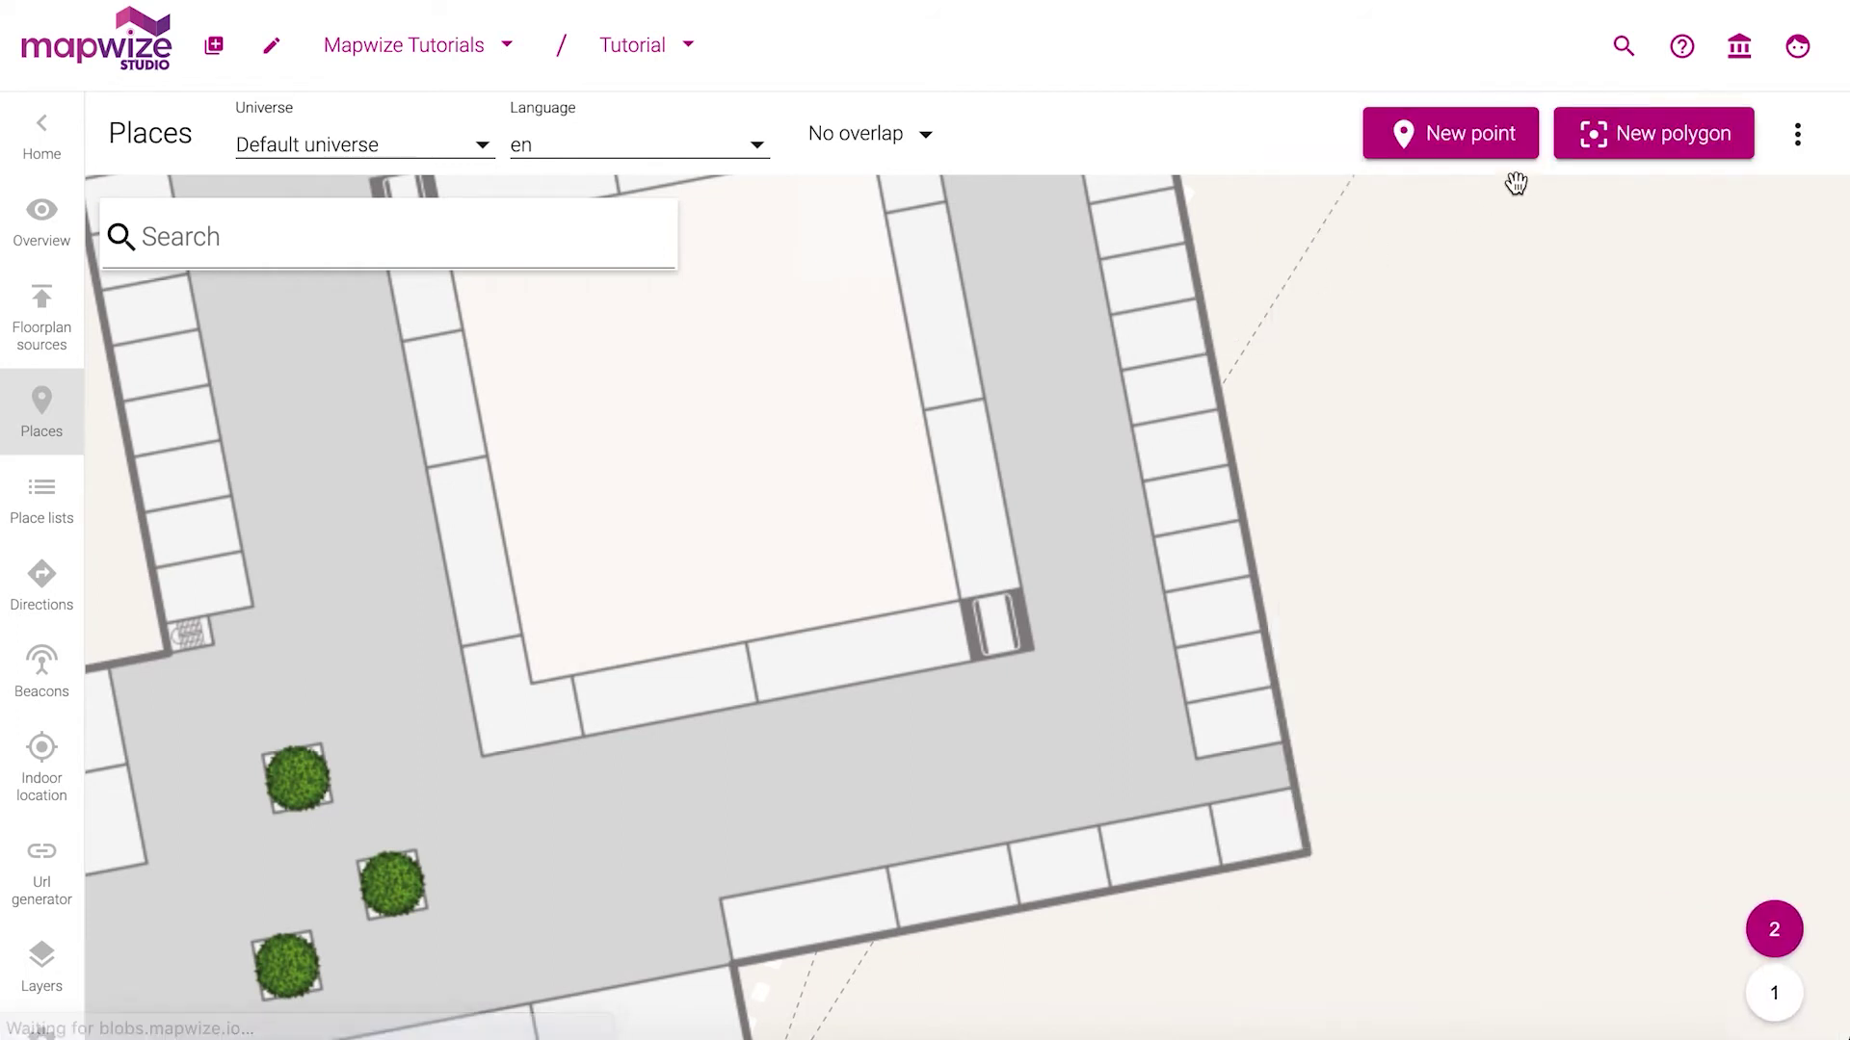
Draw a new polygon along the inner room's lower edge on floor 2.
click(1569, 132)
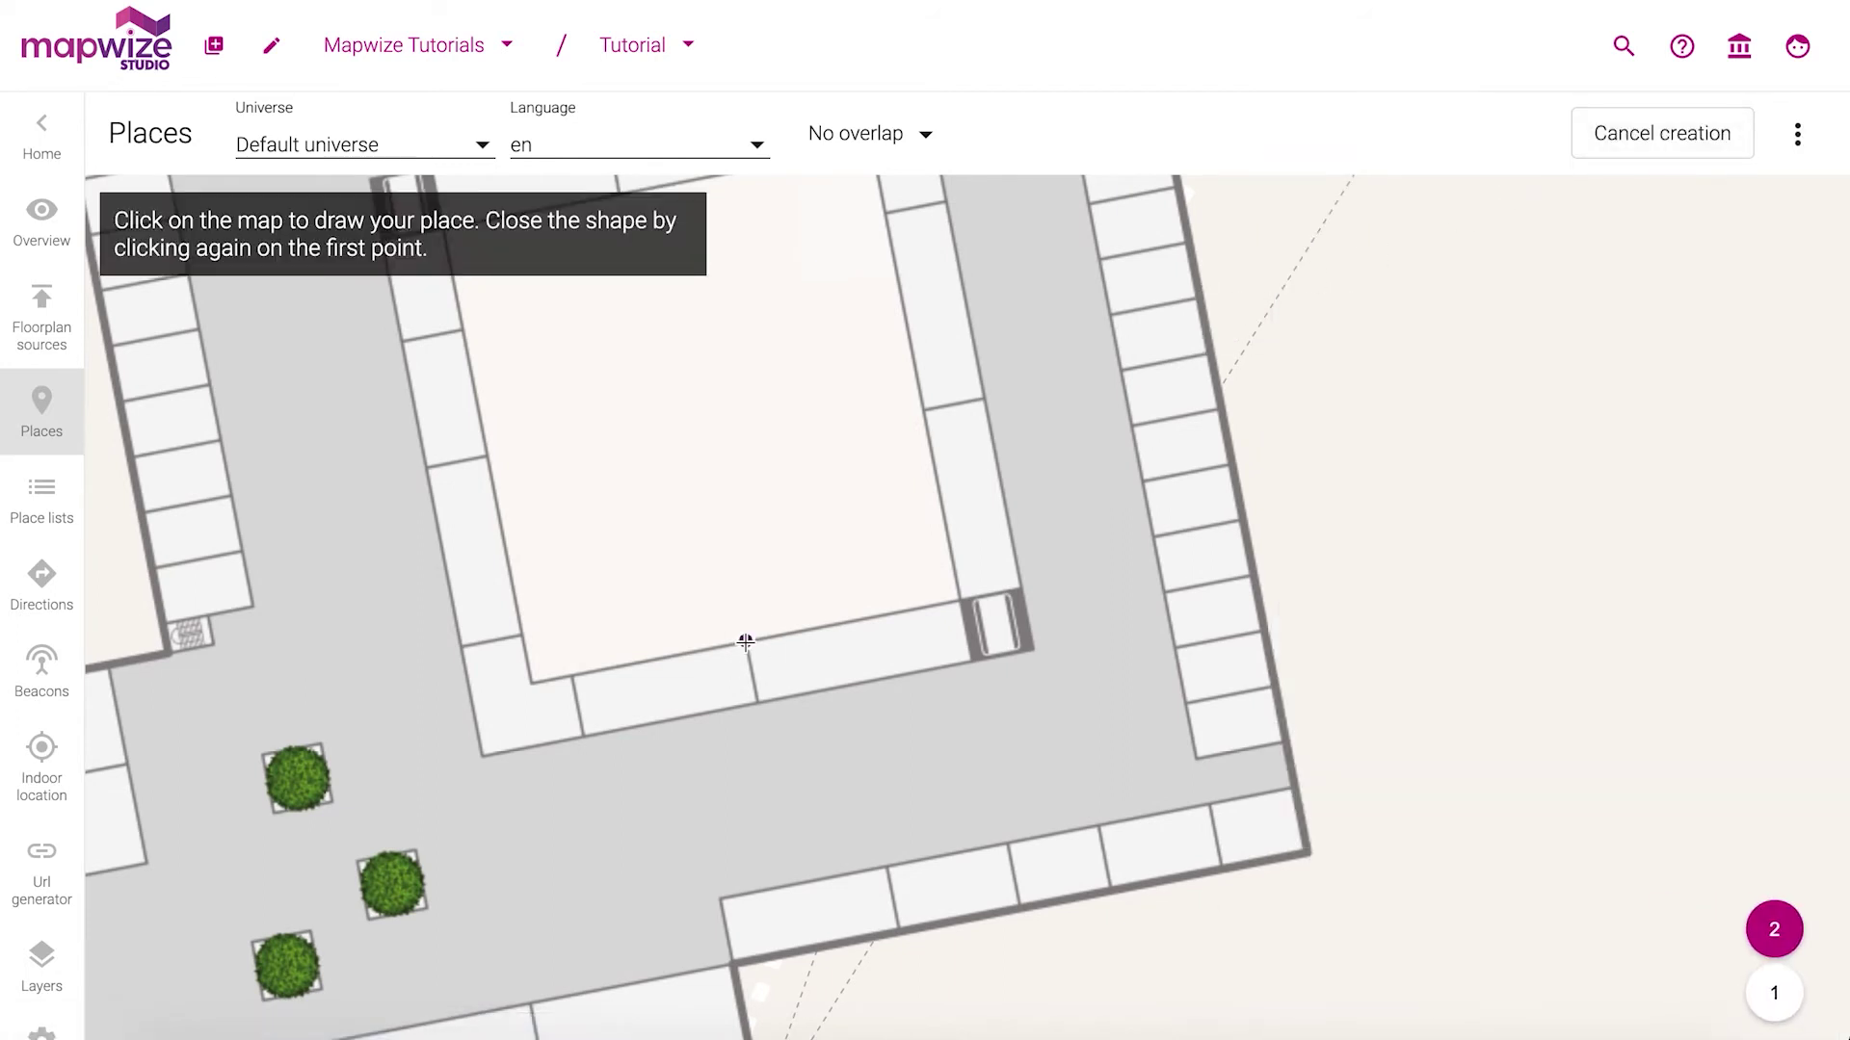
click(969, 662)
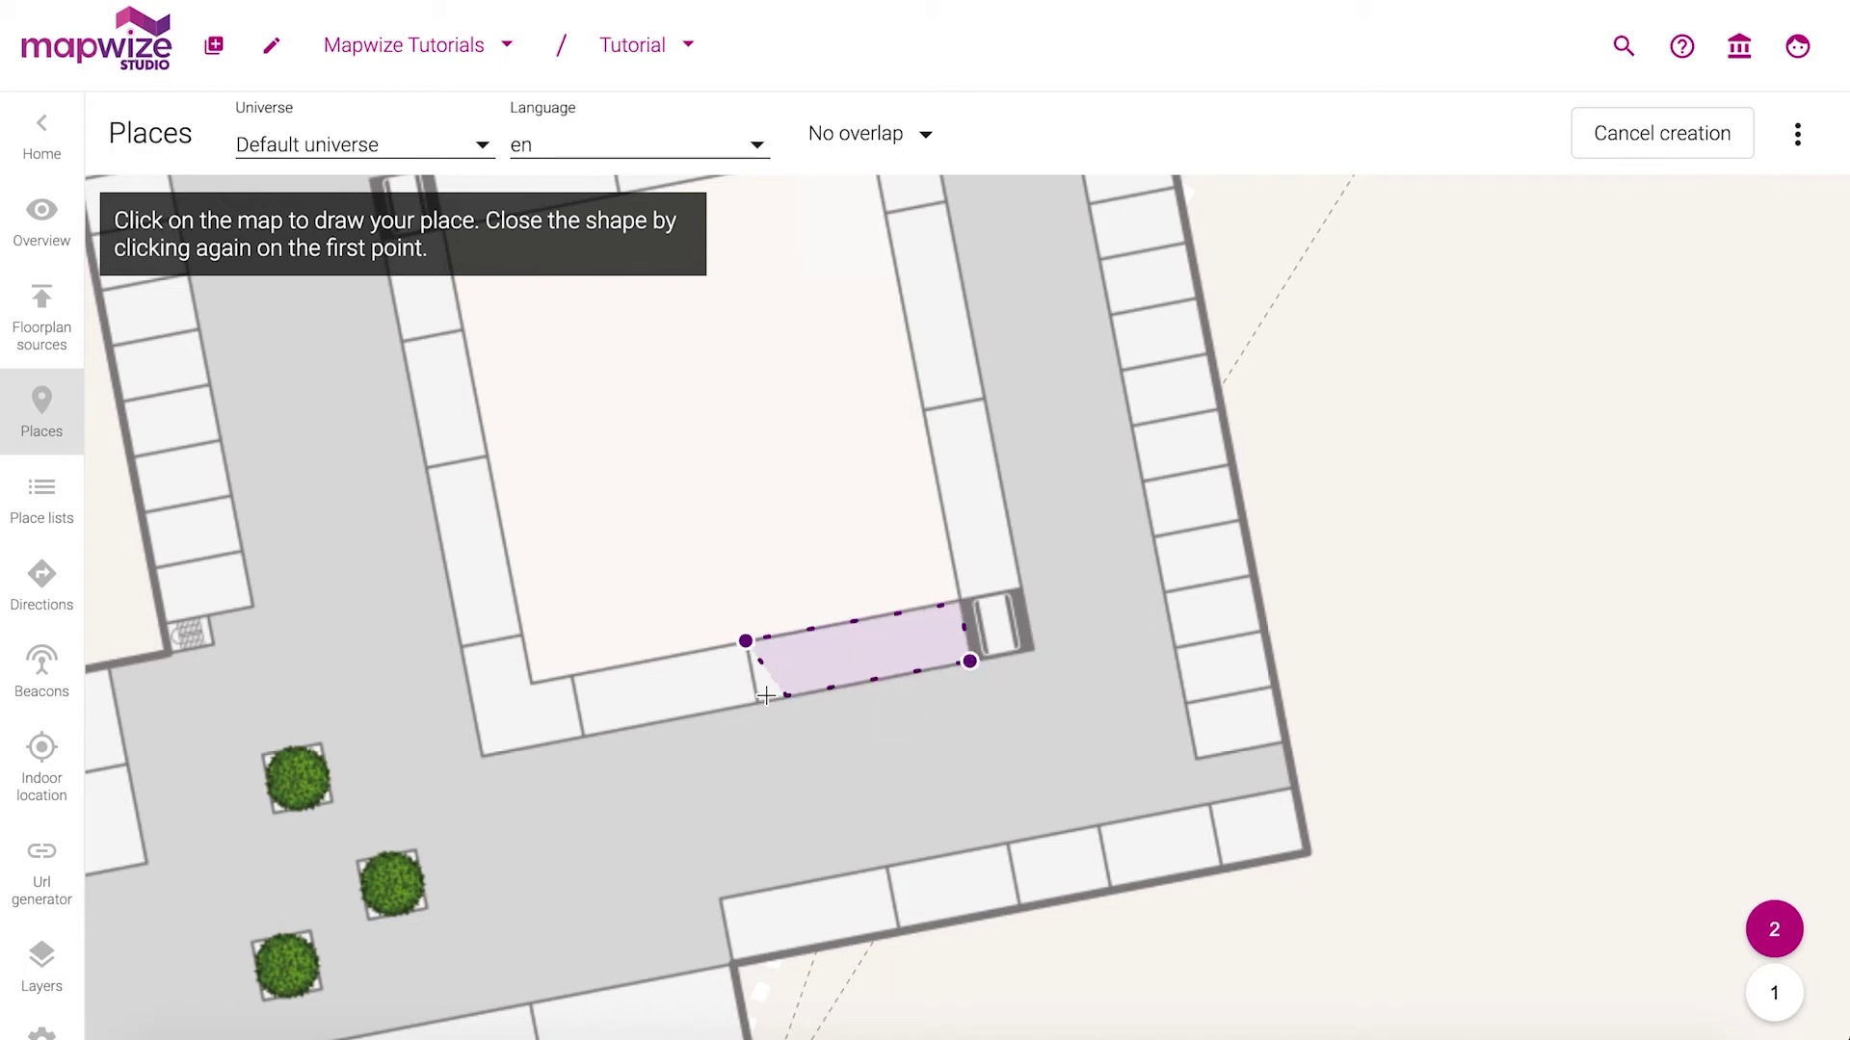
double_click(755, 702)
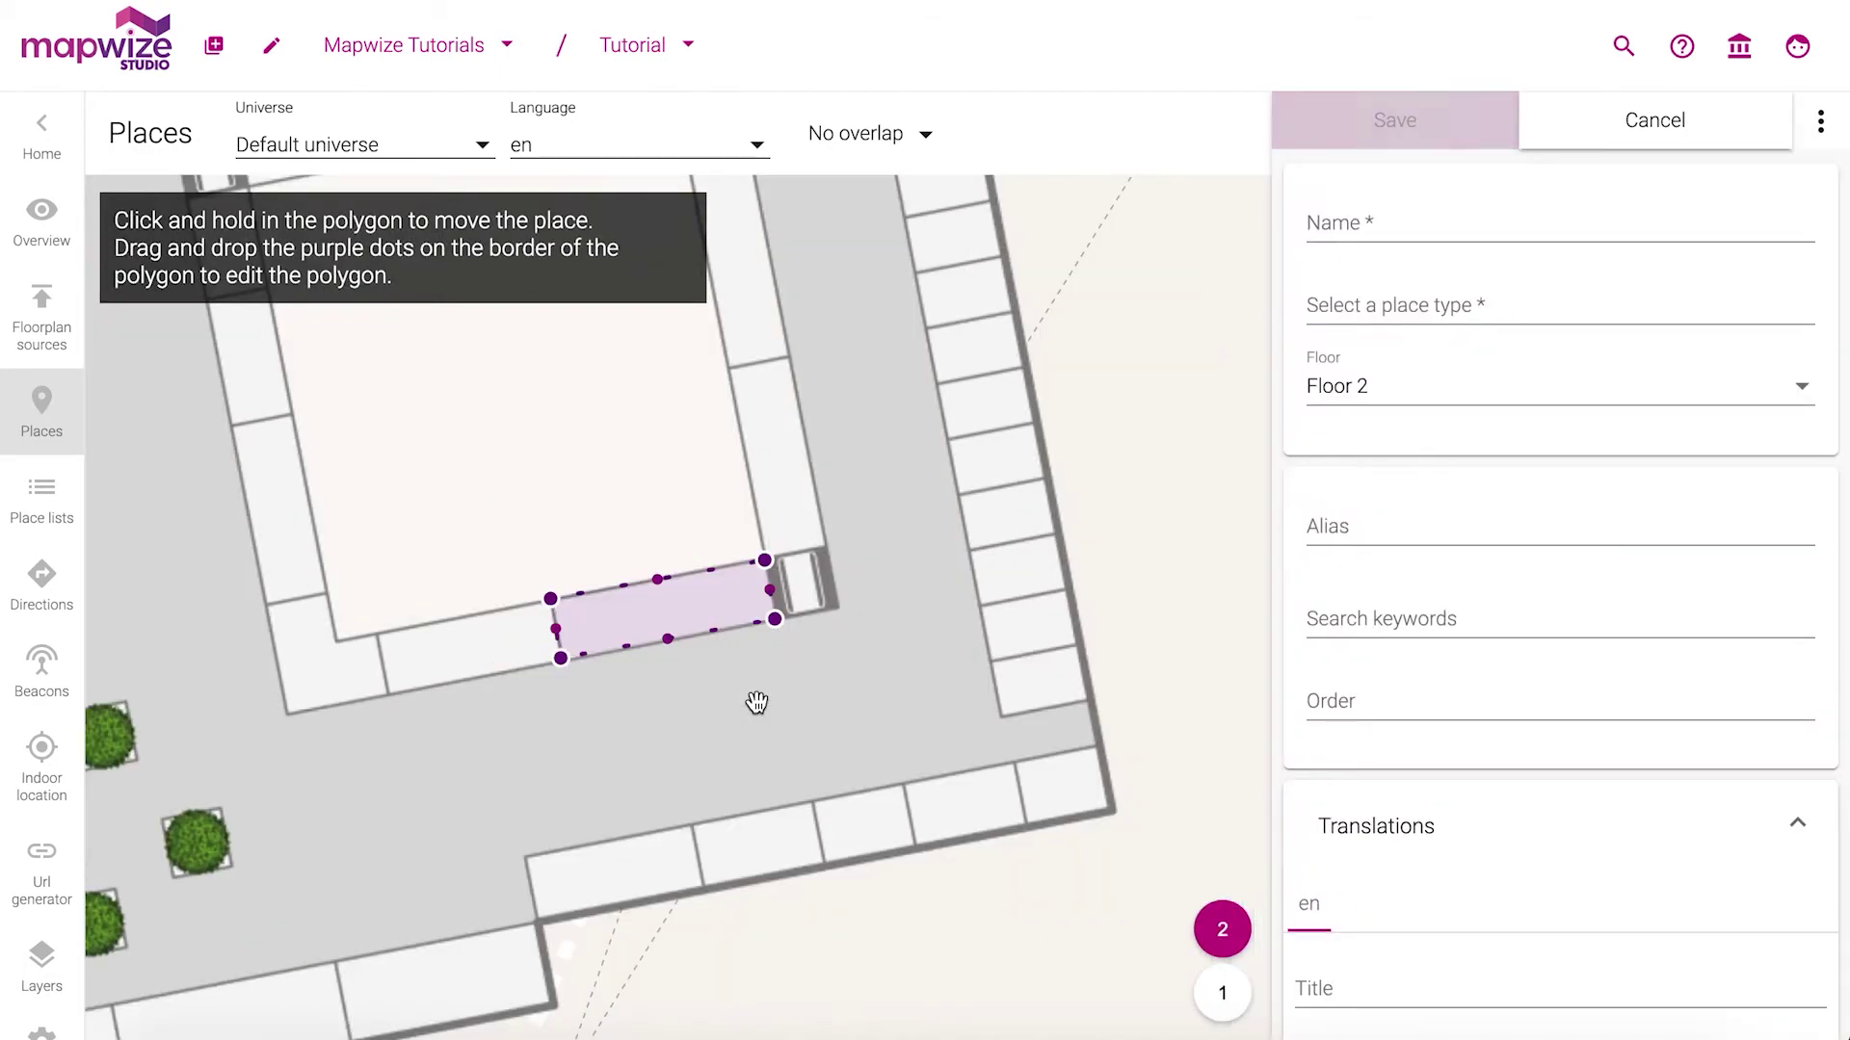
Name the polygon BBB, type Bar, title BBB, save it and close the details.
click(1383, 228)
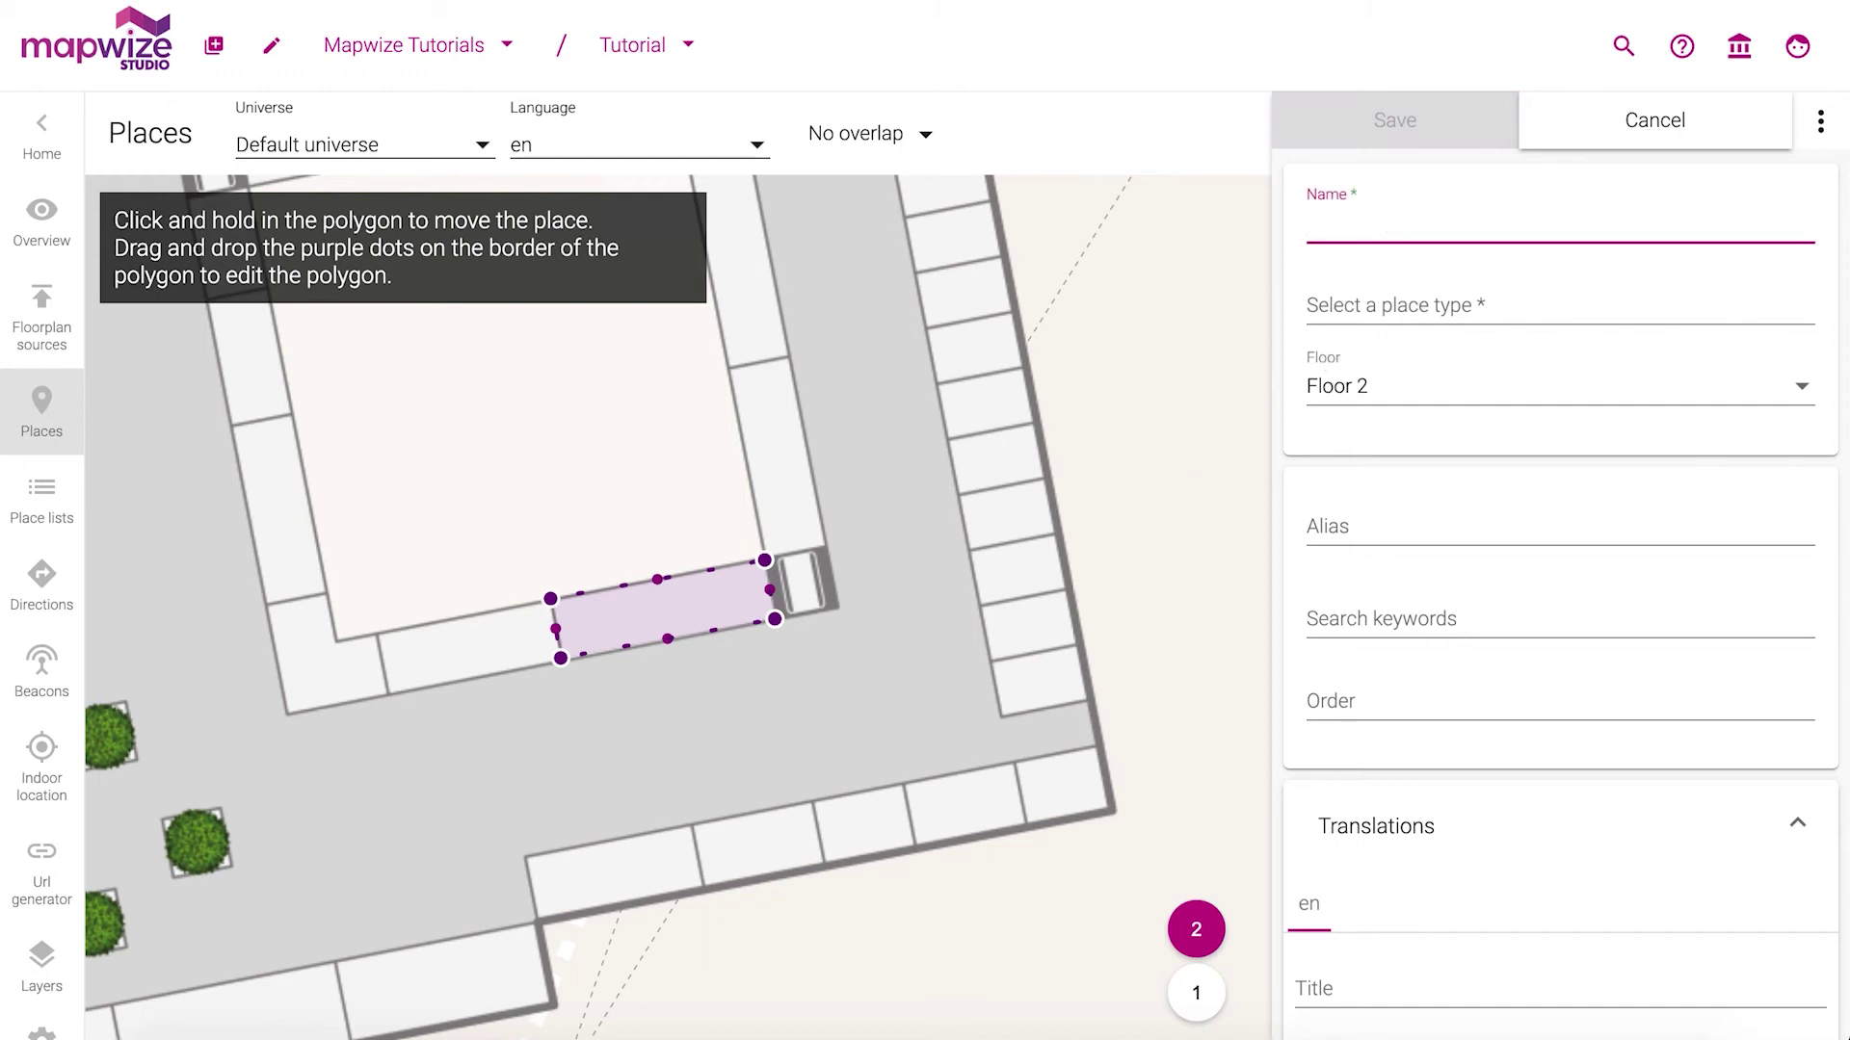
key(Tab)
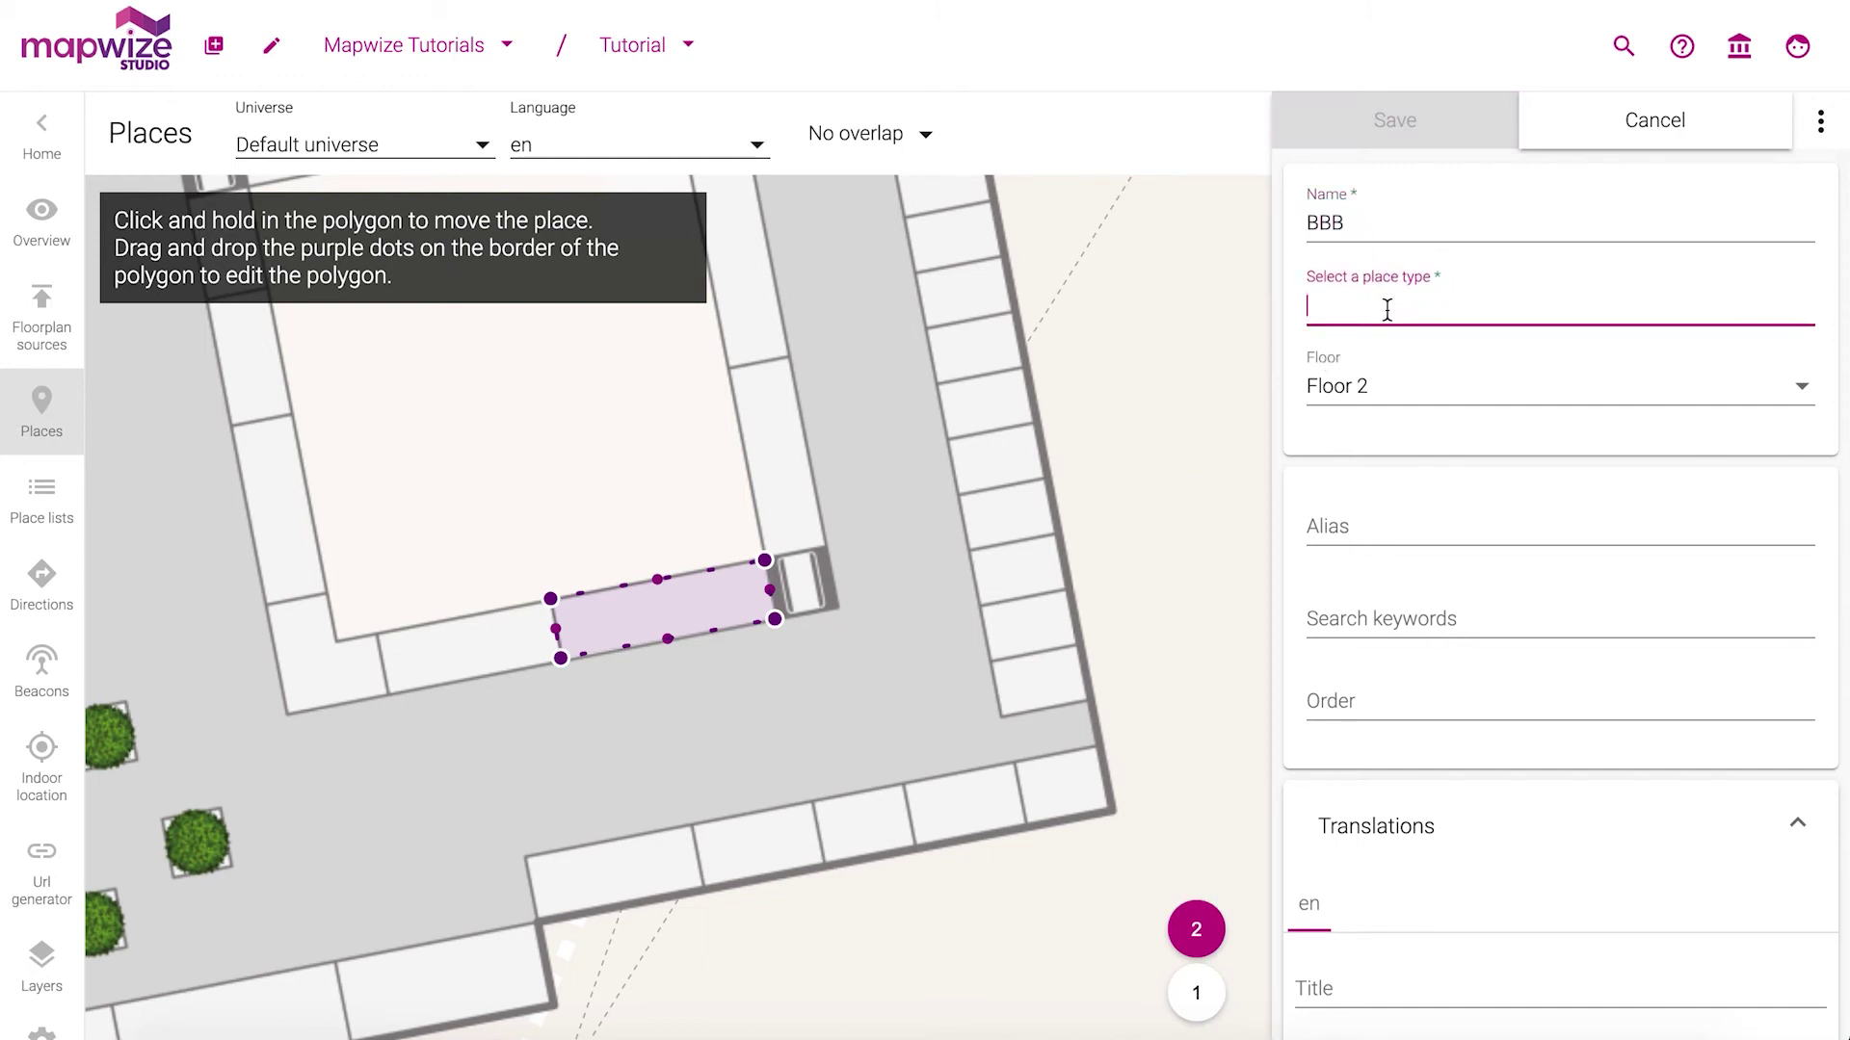
text(bar)
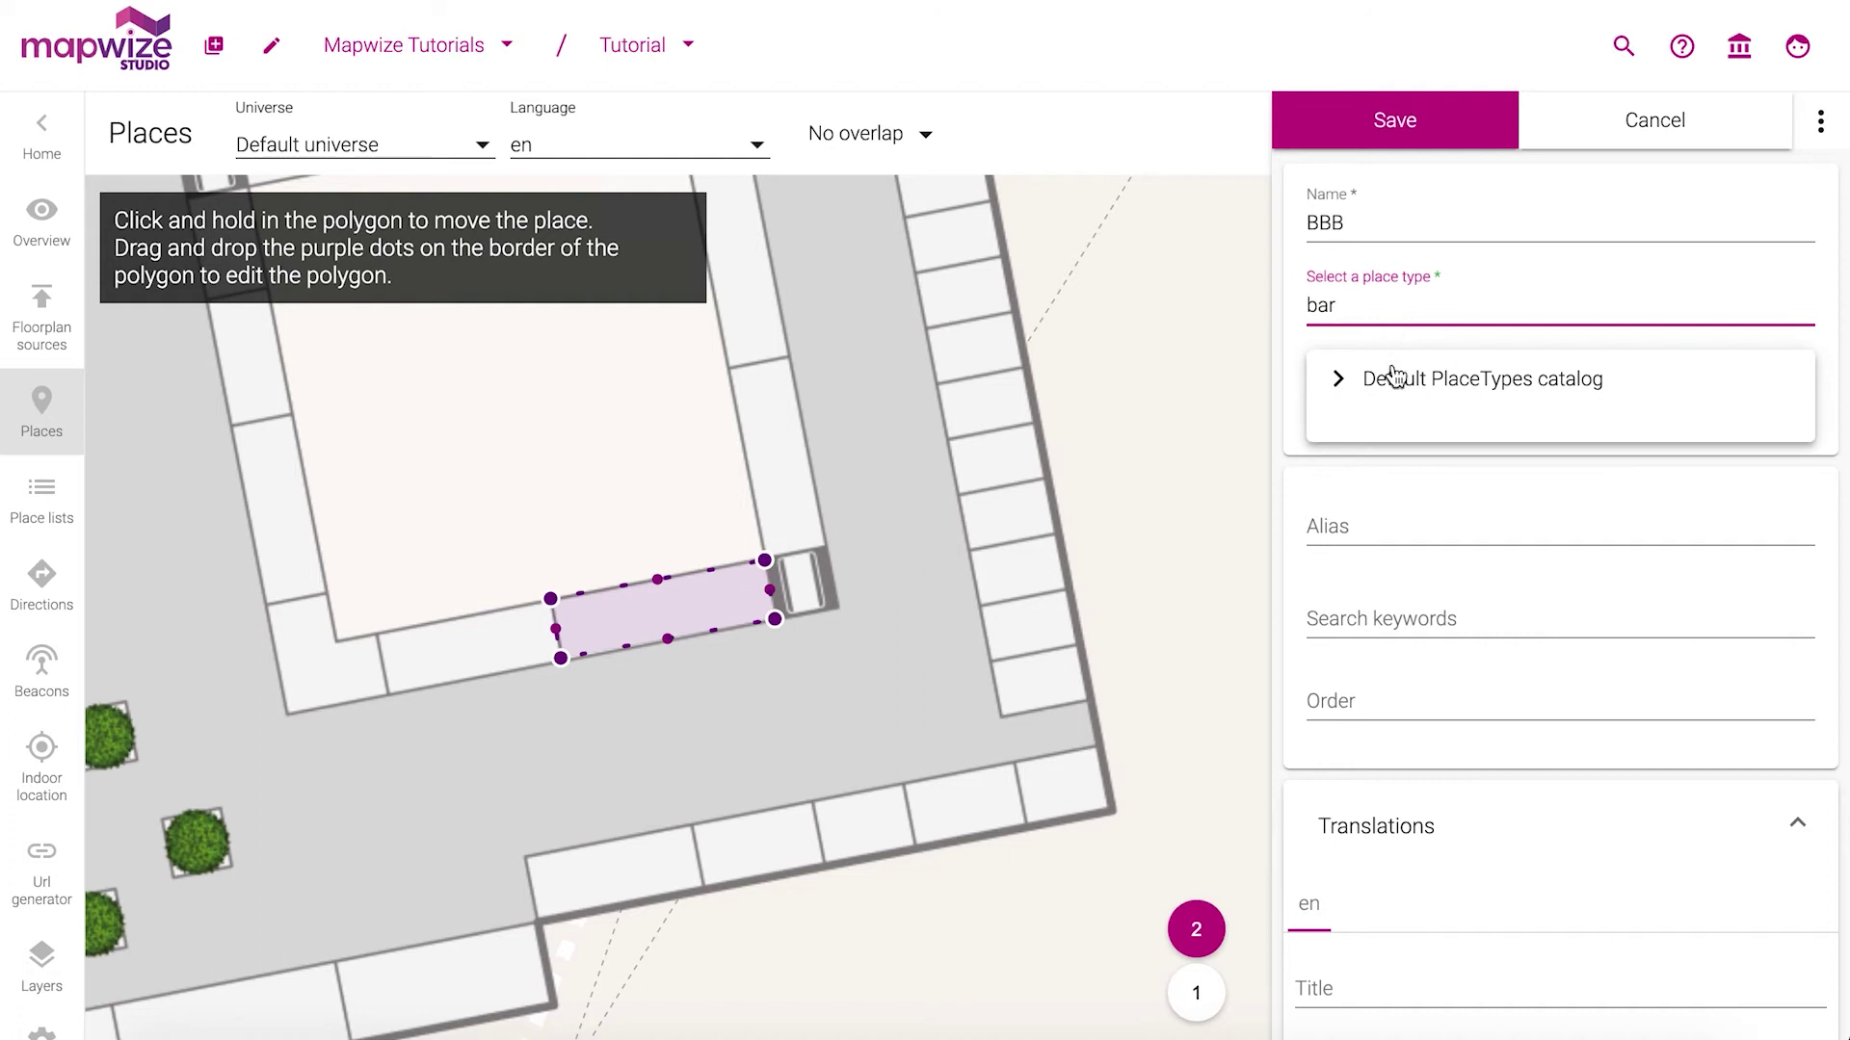
click(1409, 439)
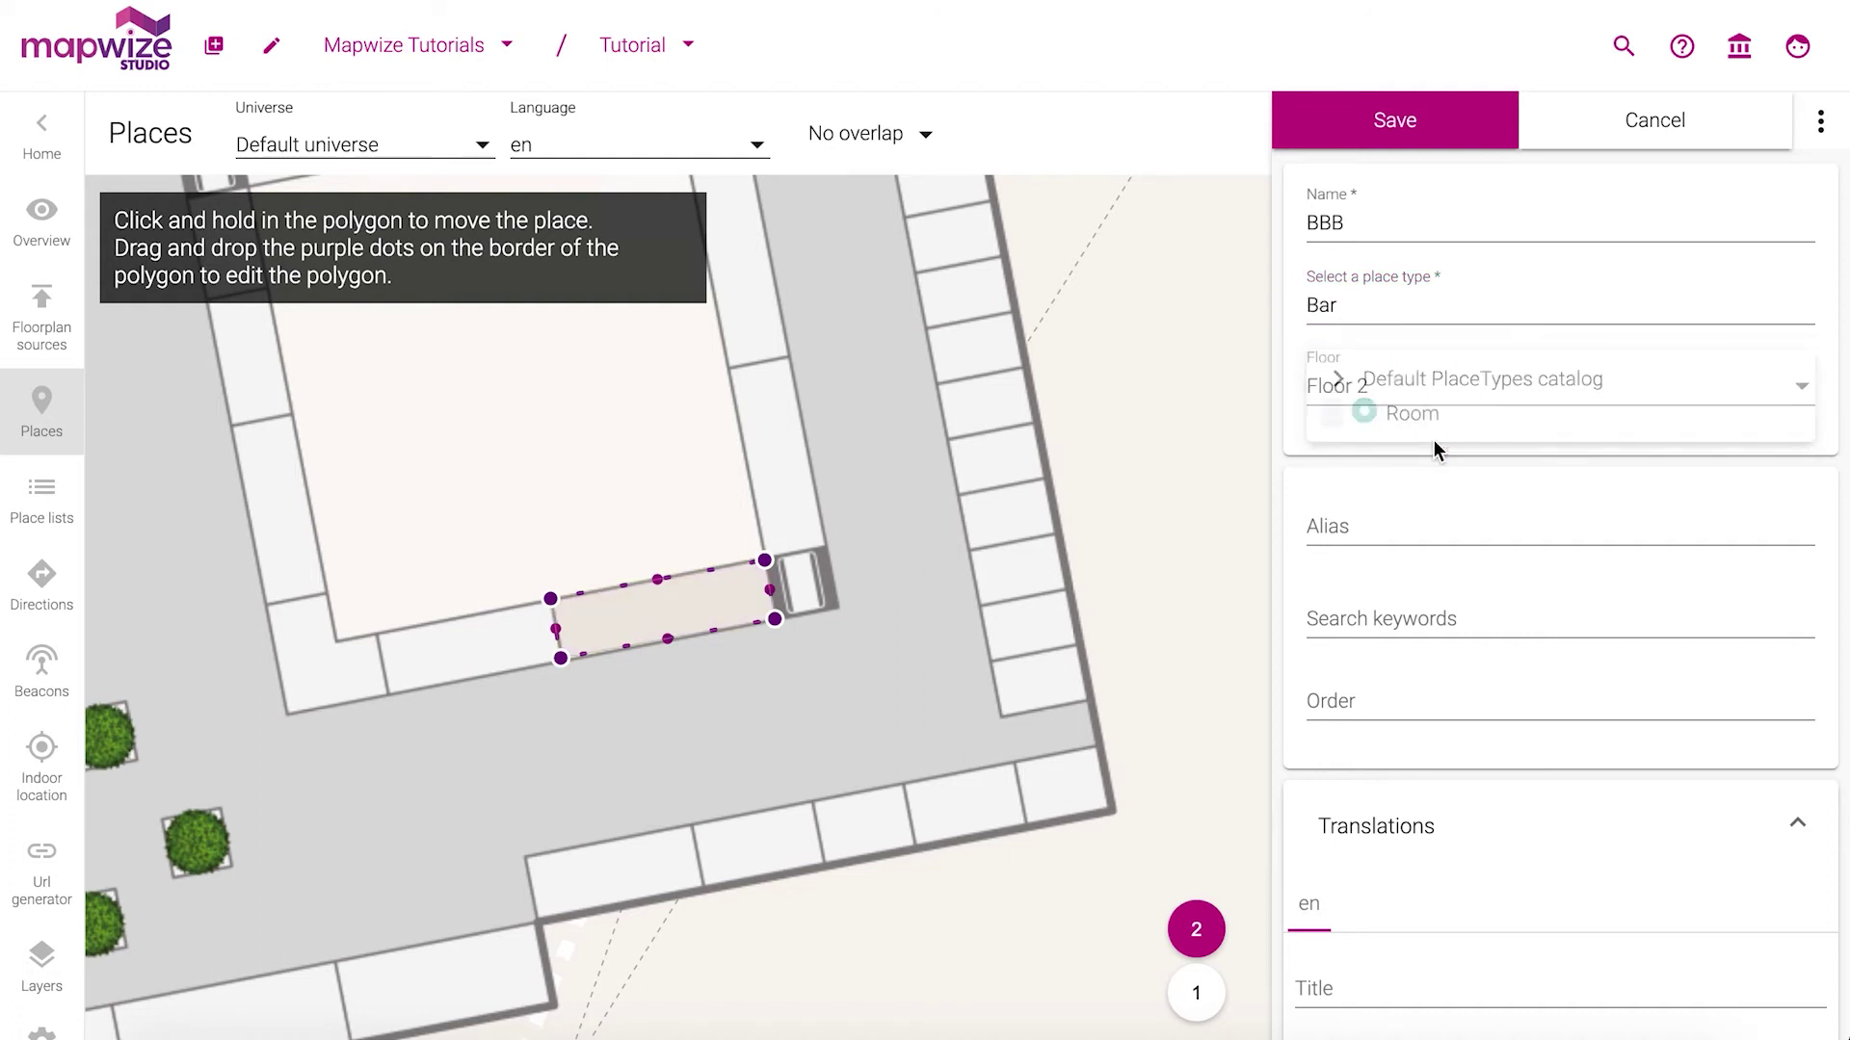
scroll(1392, 713, down, 3)
scroll(1393, 713, down, 1)
click(1378, 567)
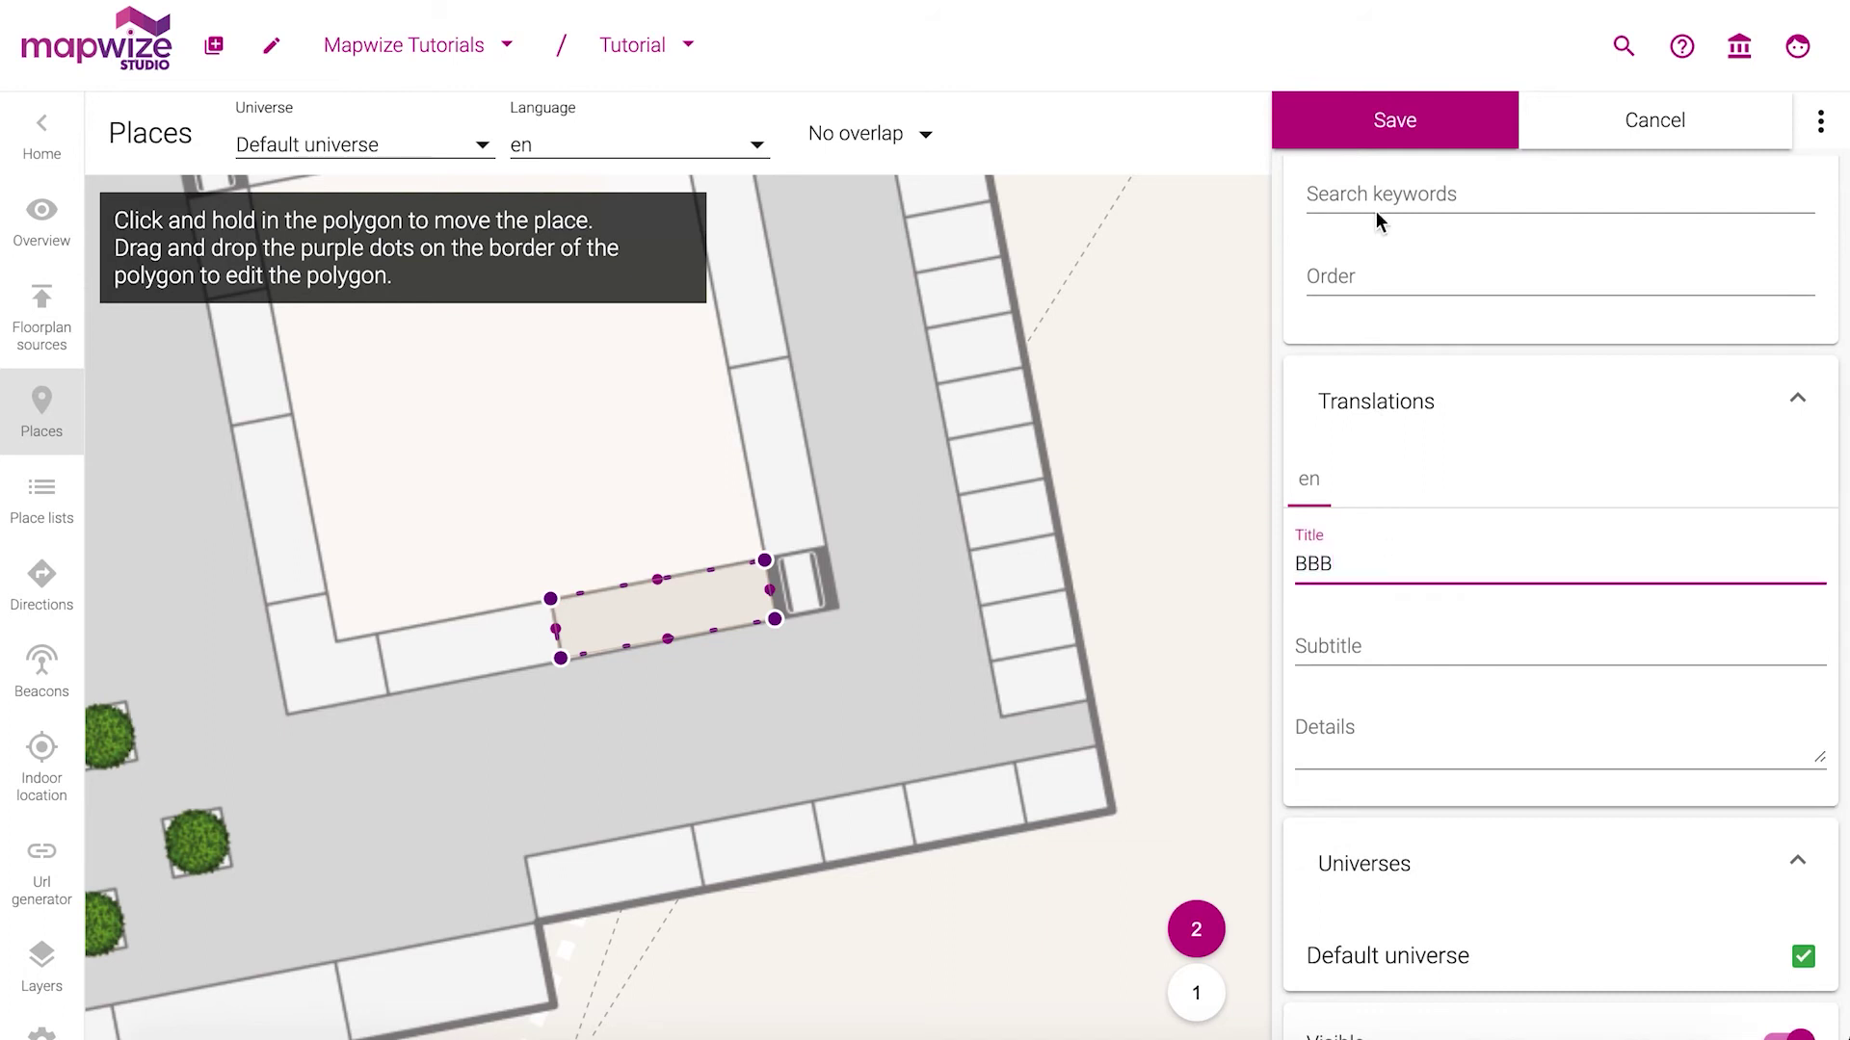
click(1412, 122)
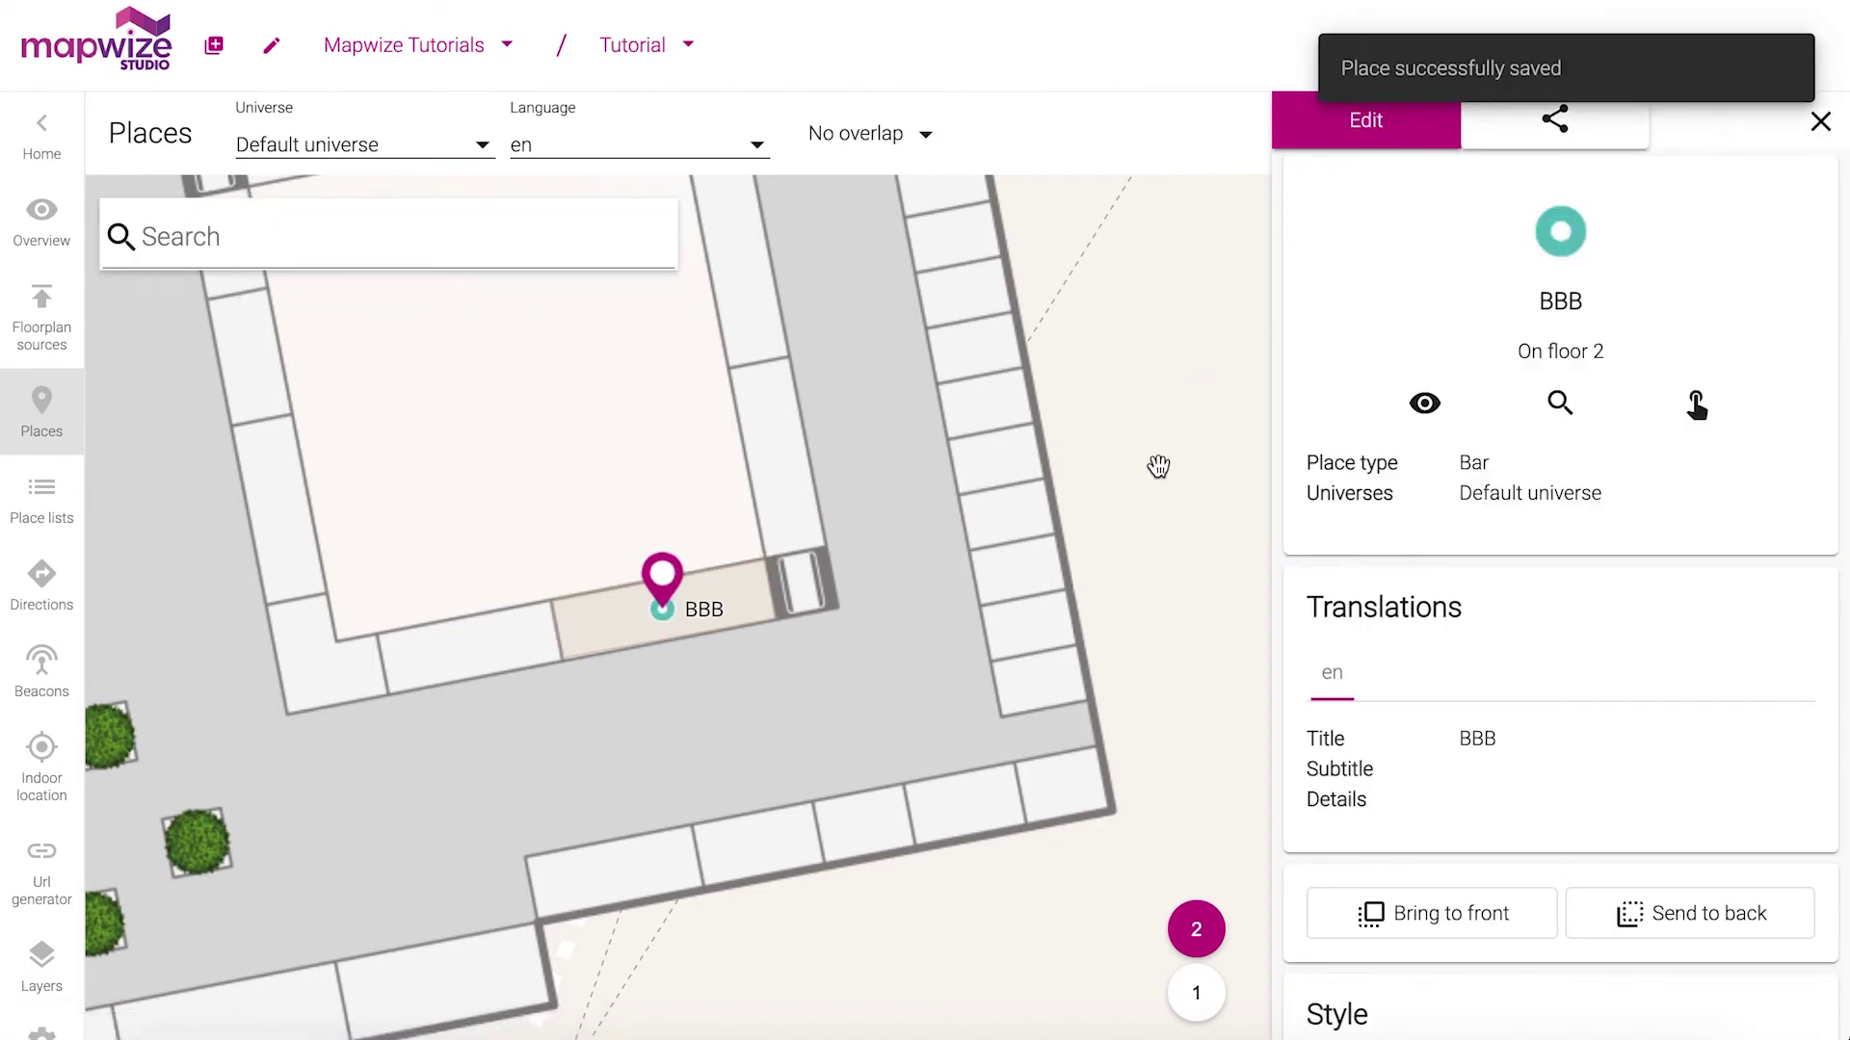
click(1160, 466)
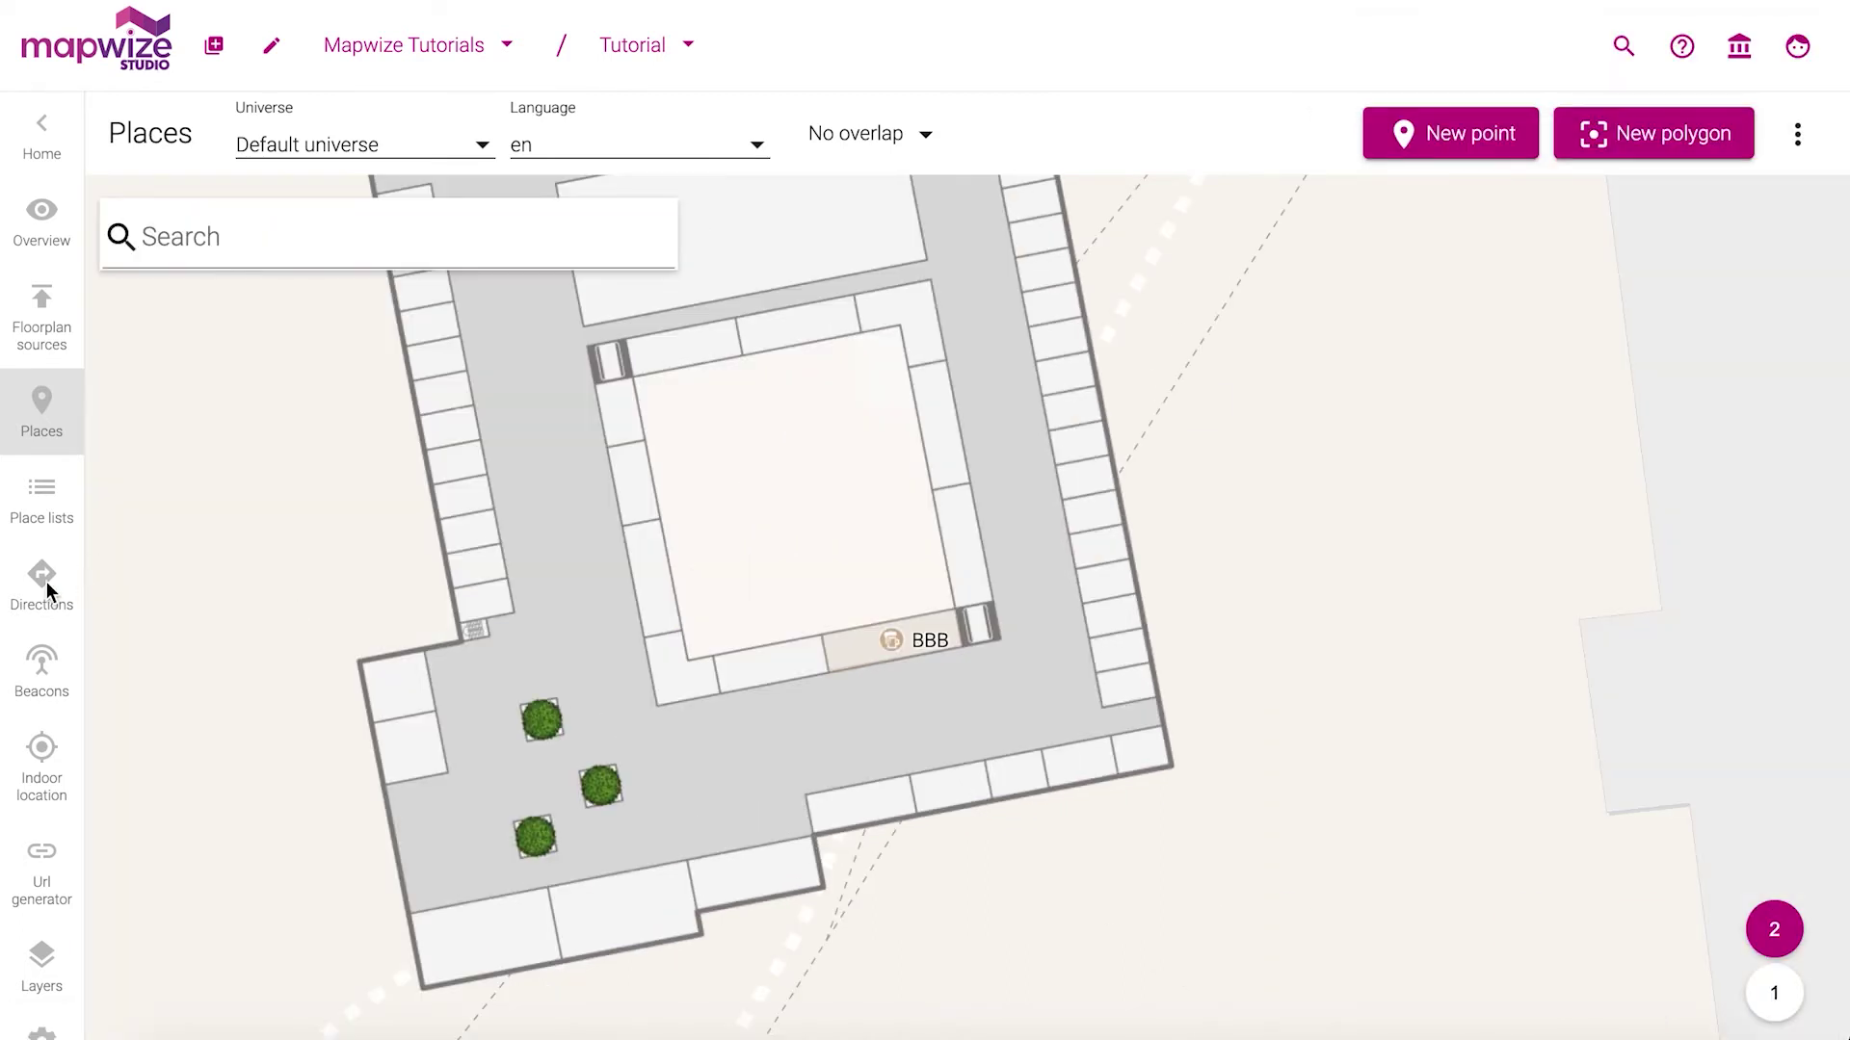
Open the floor 1 route network editor, zoom in on the building, and switch to Draw mode.
click(42, 591)
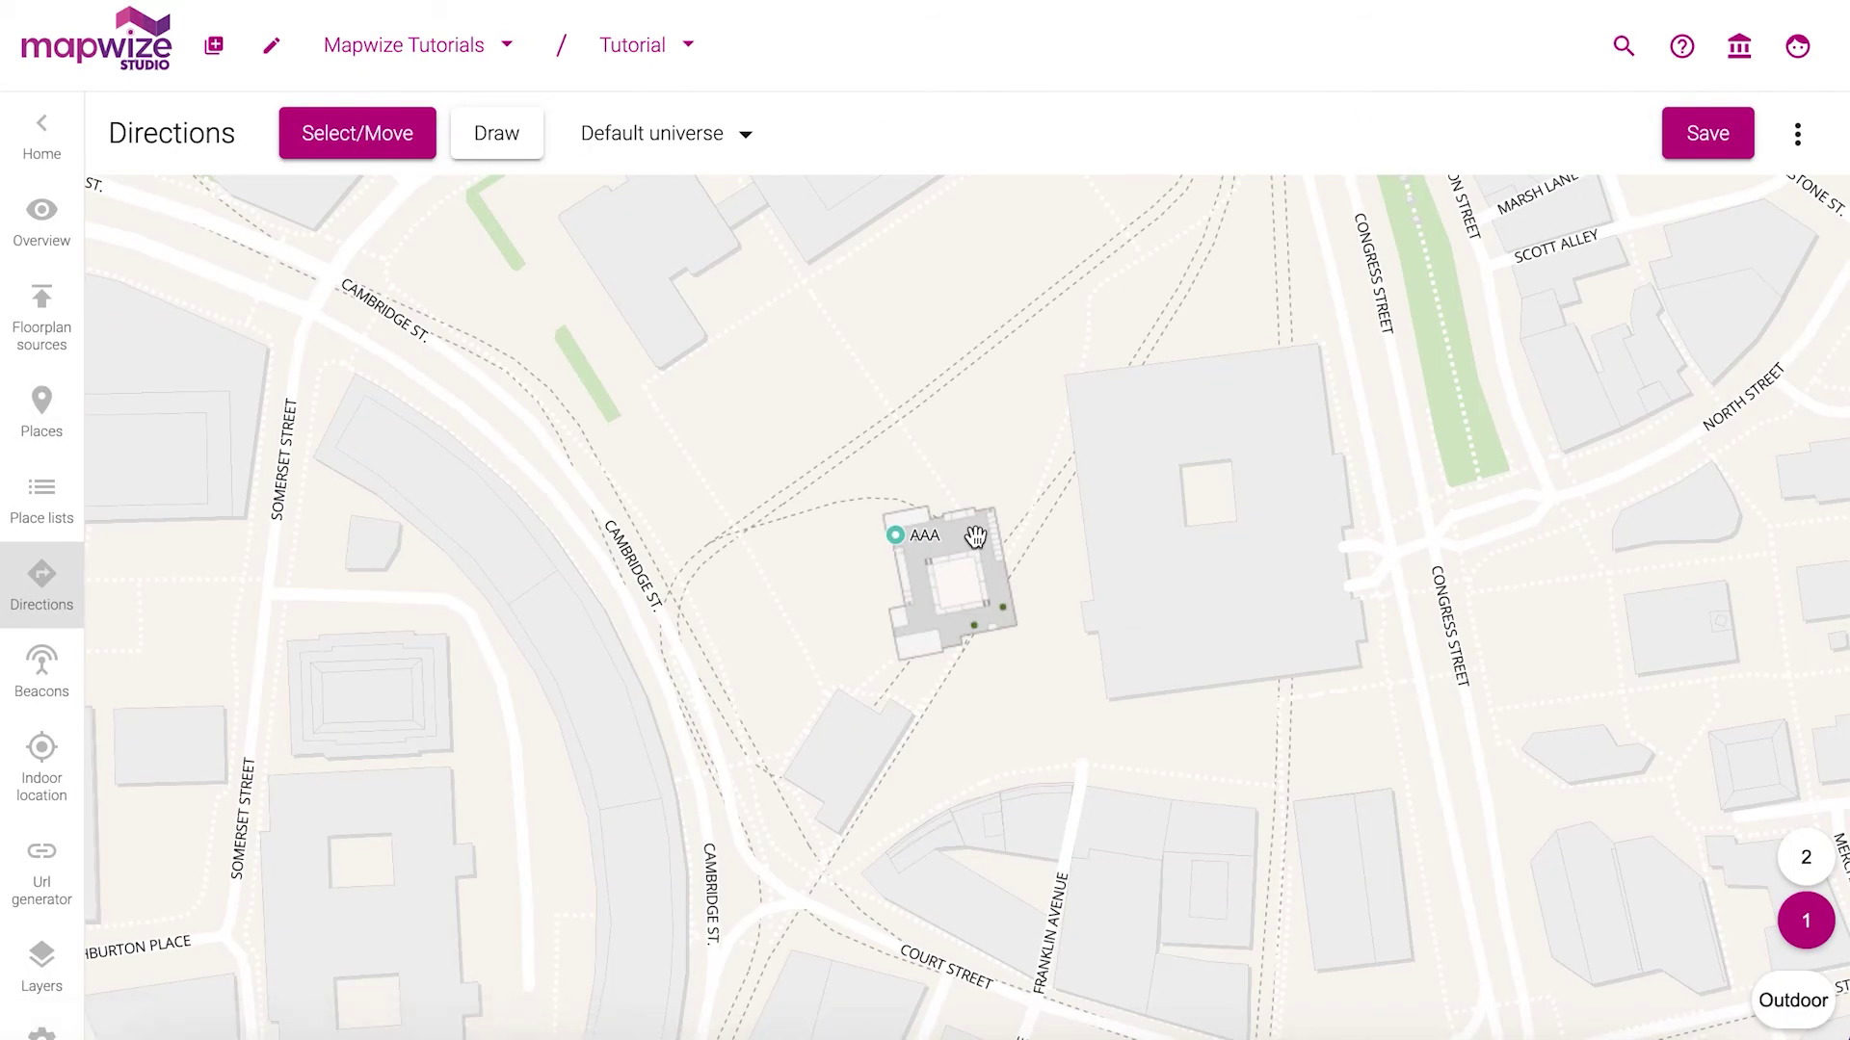
scroll(974, 533, up, 3)
scroll(974, 533, up, 3)
drag(863, 581, 801, 502)
scroll(743, 478, up, 1)
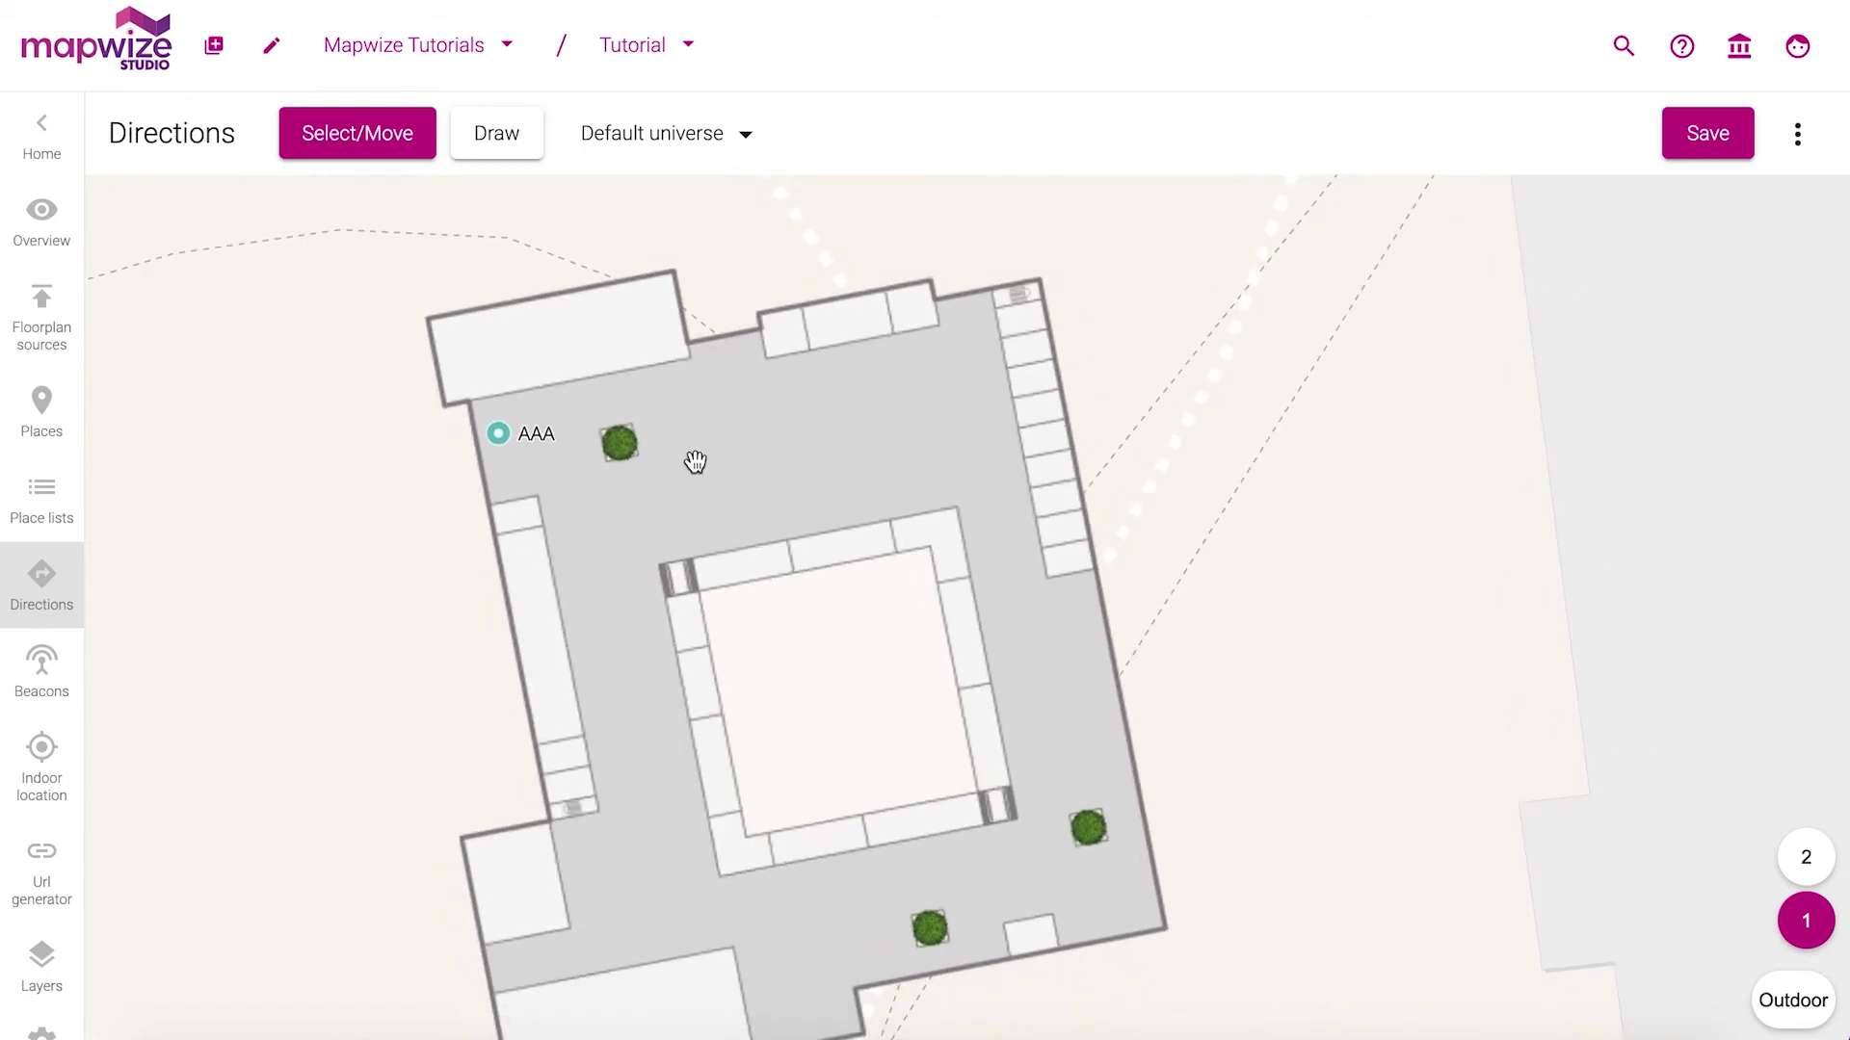
click(492, 130)
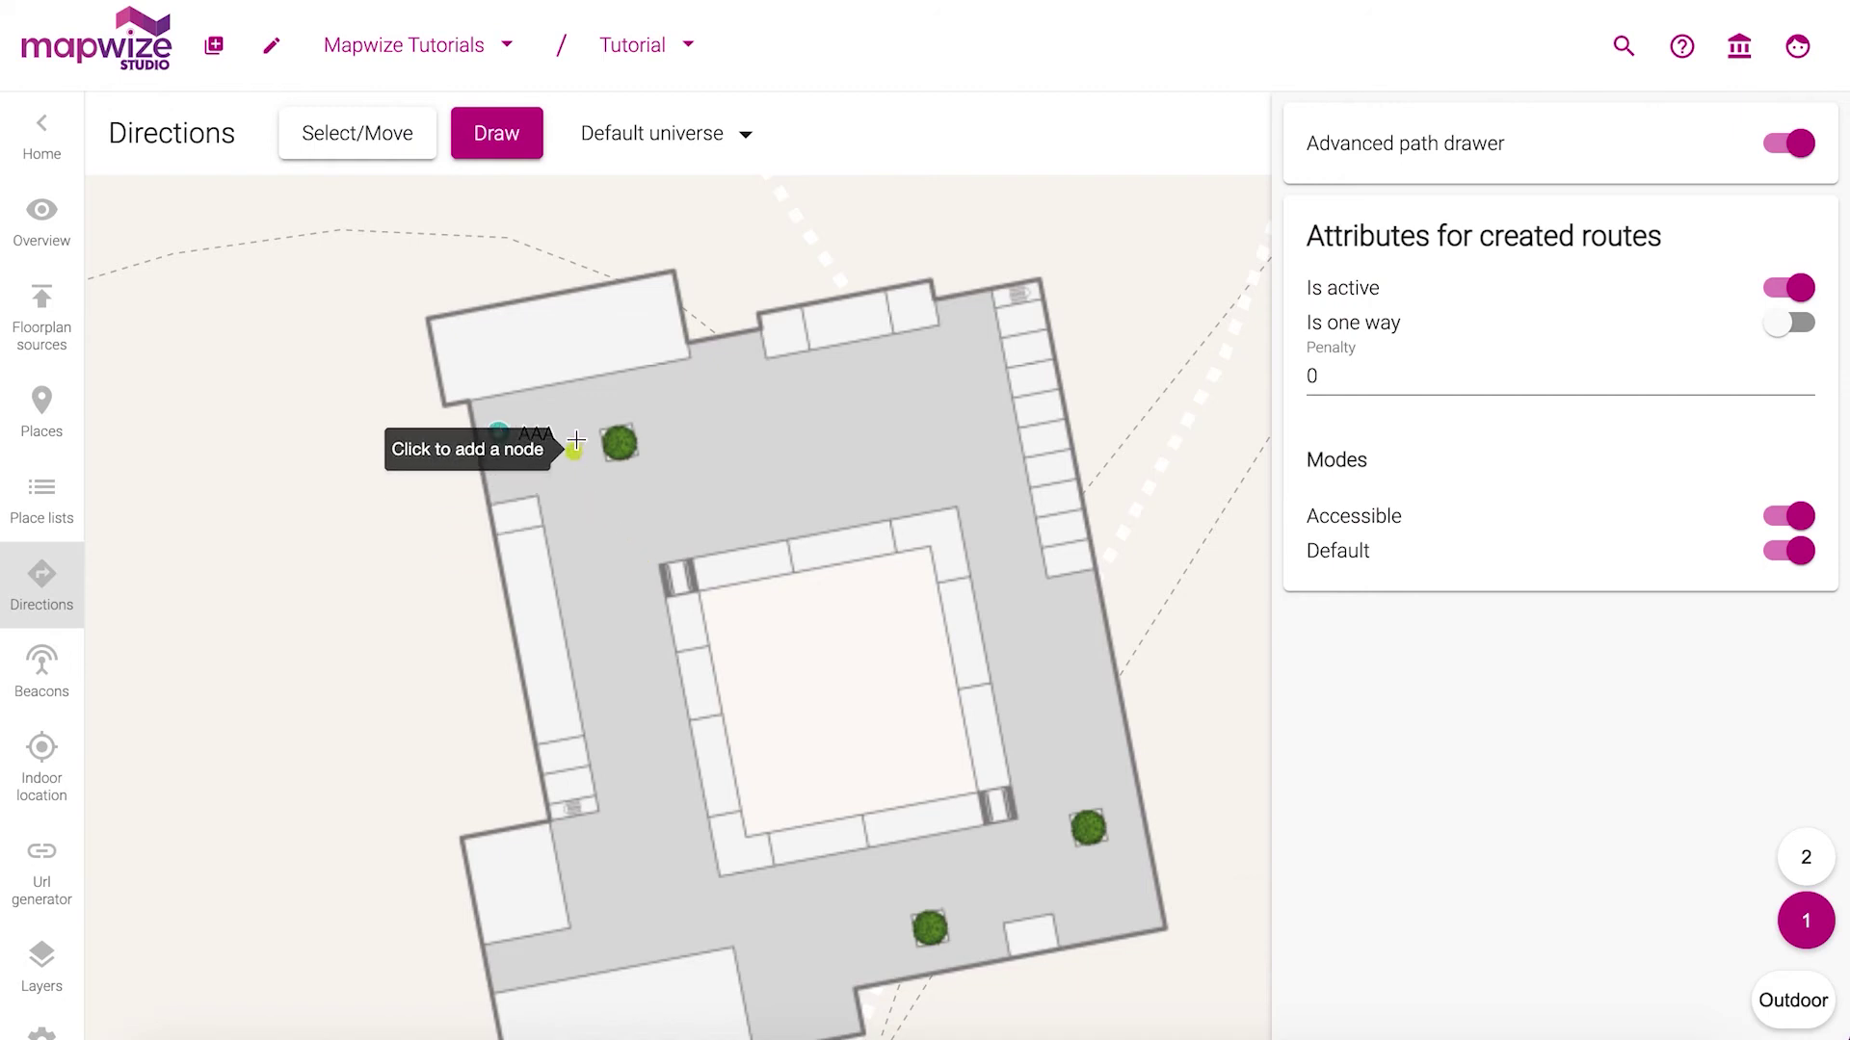
Draw a route loop around the corridor from beside AAA, plus a left-to-right cross path.
click(579, 409)
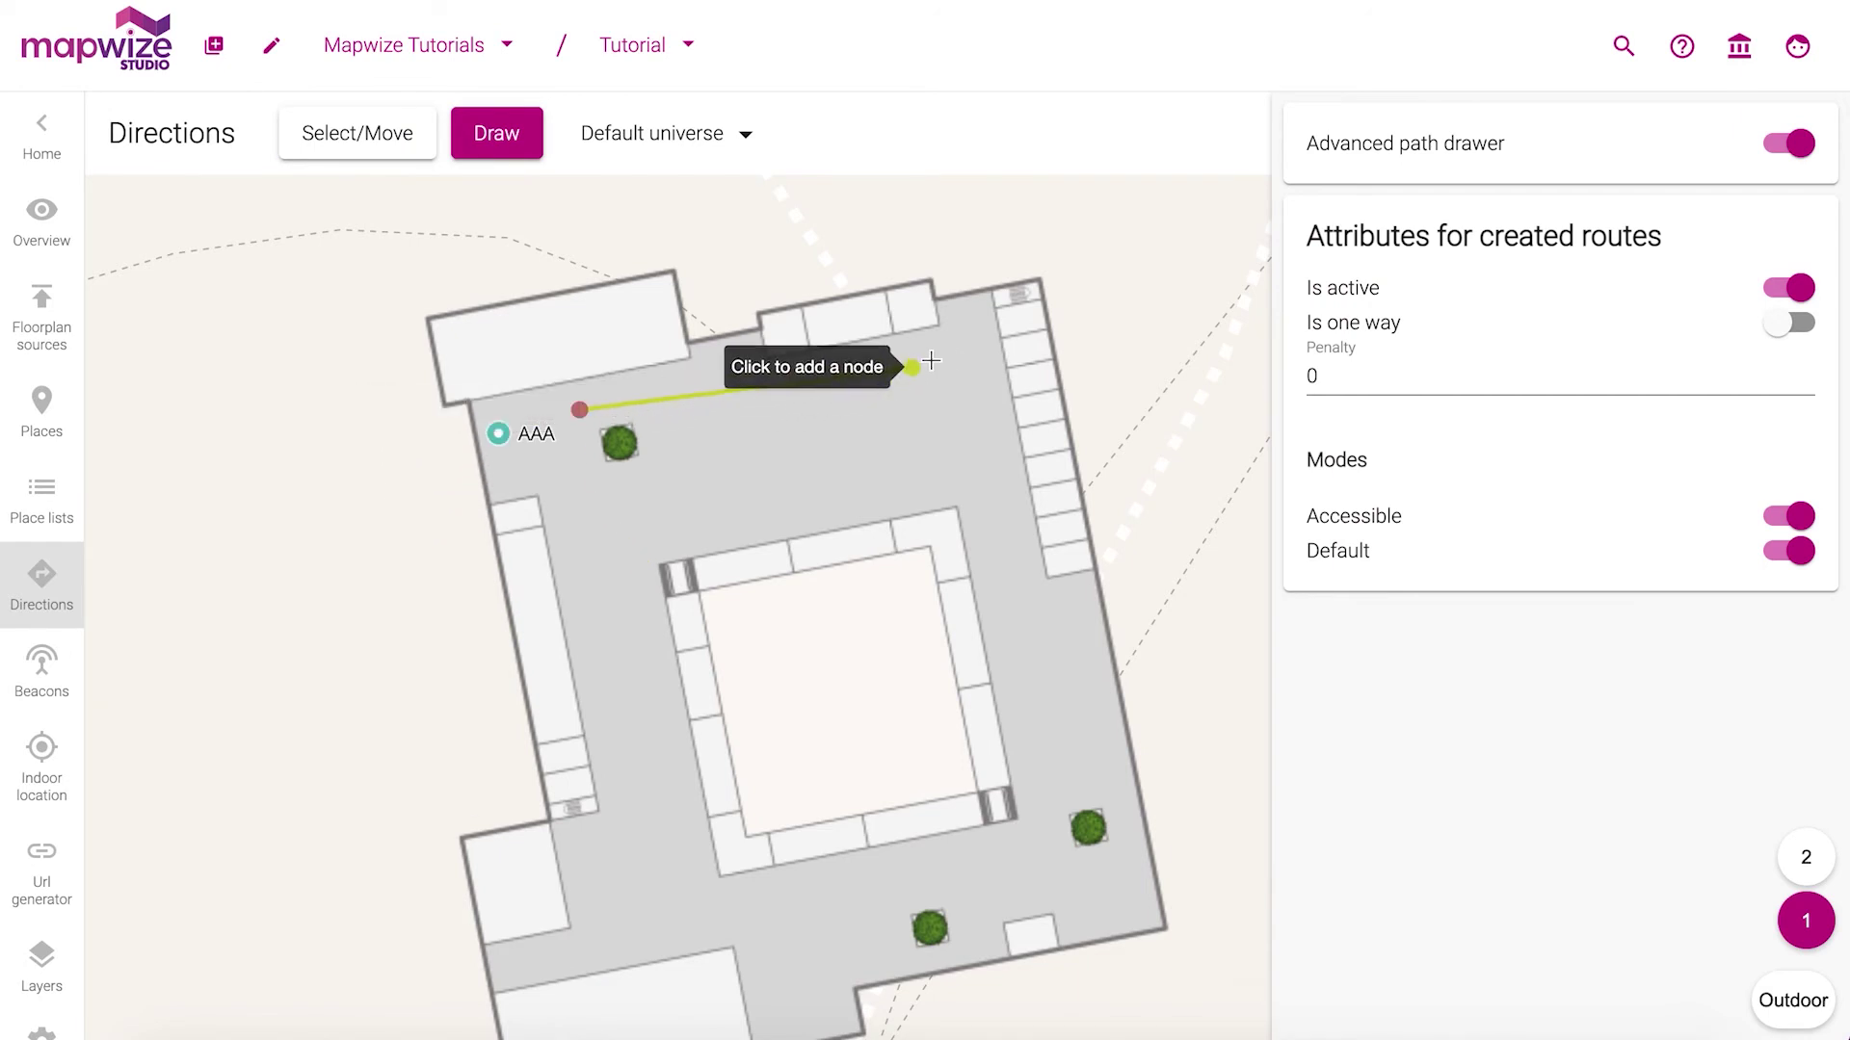
click(963, 349)
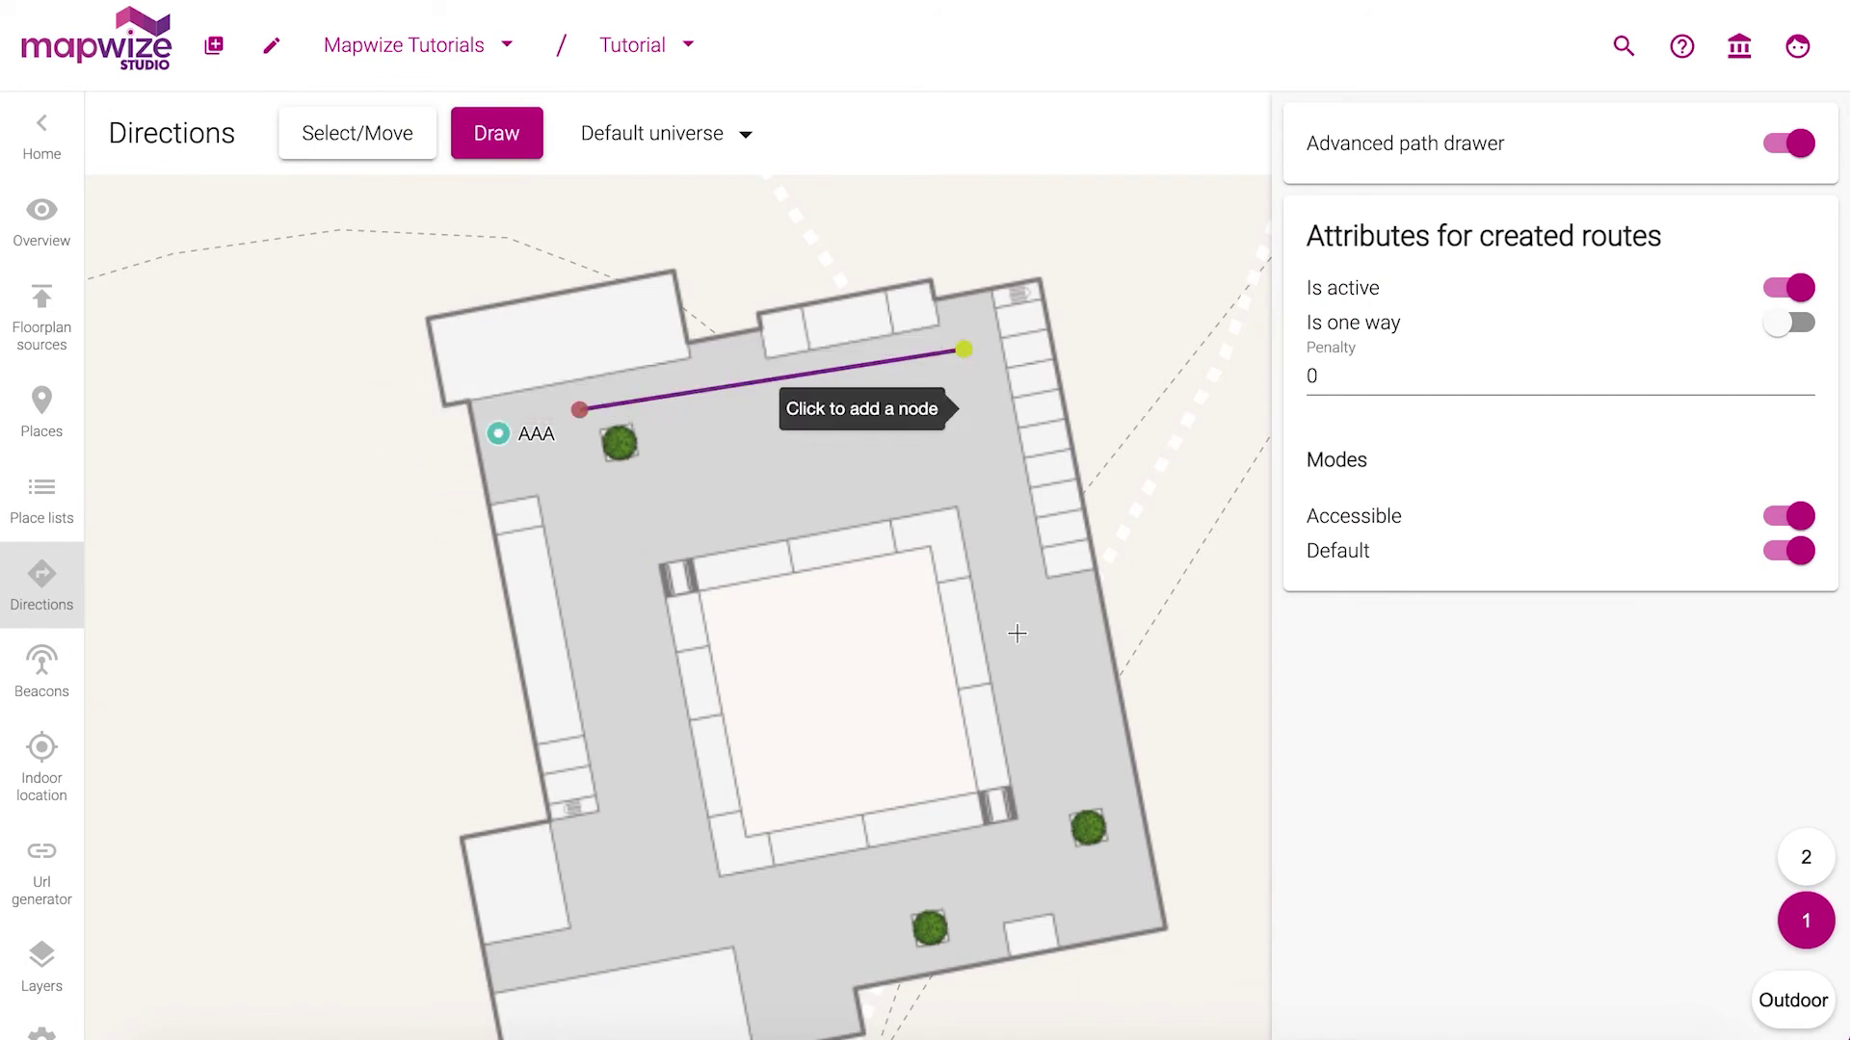
click(1050, 856)
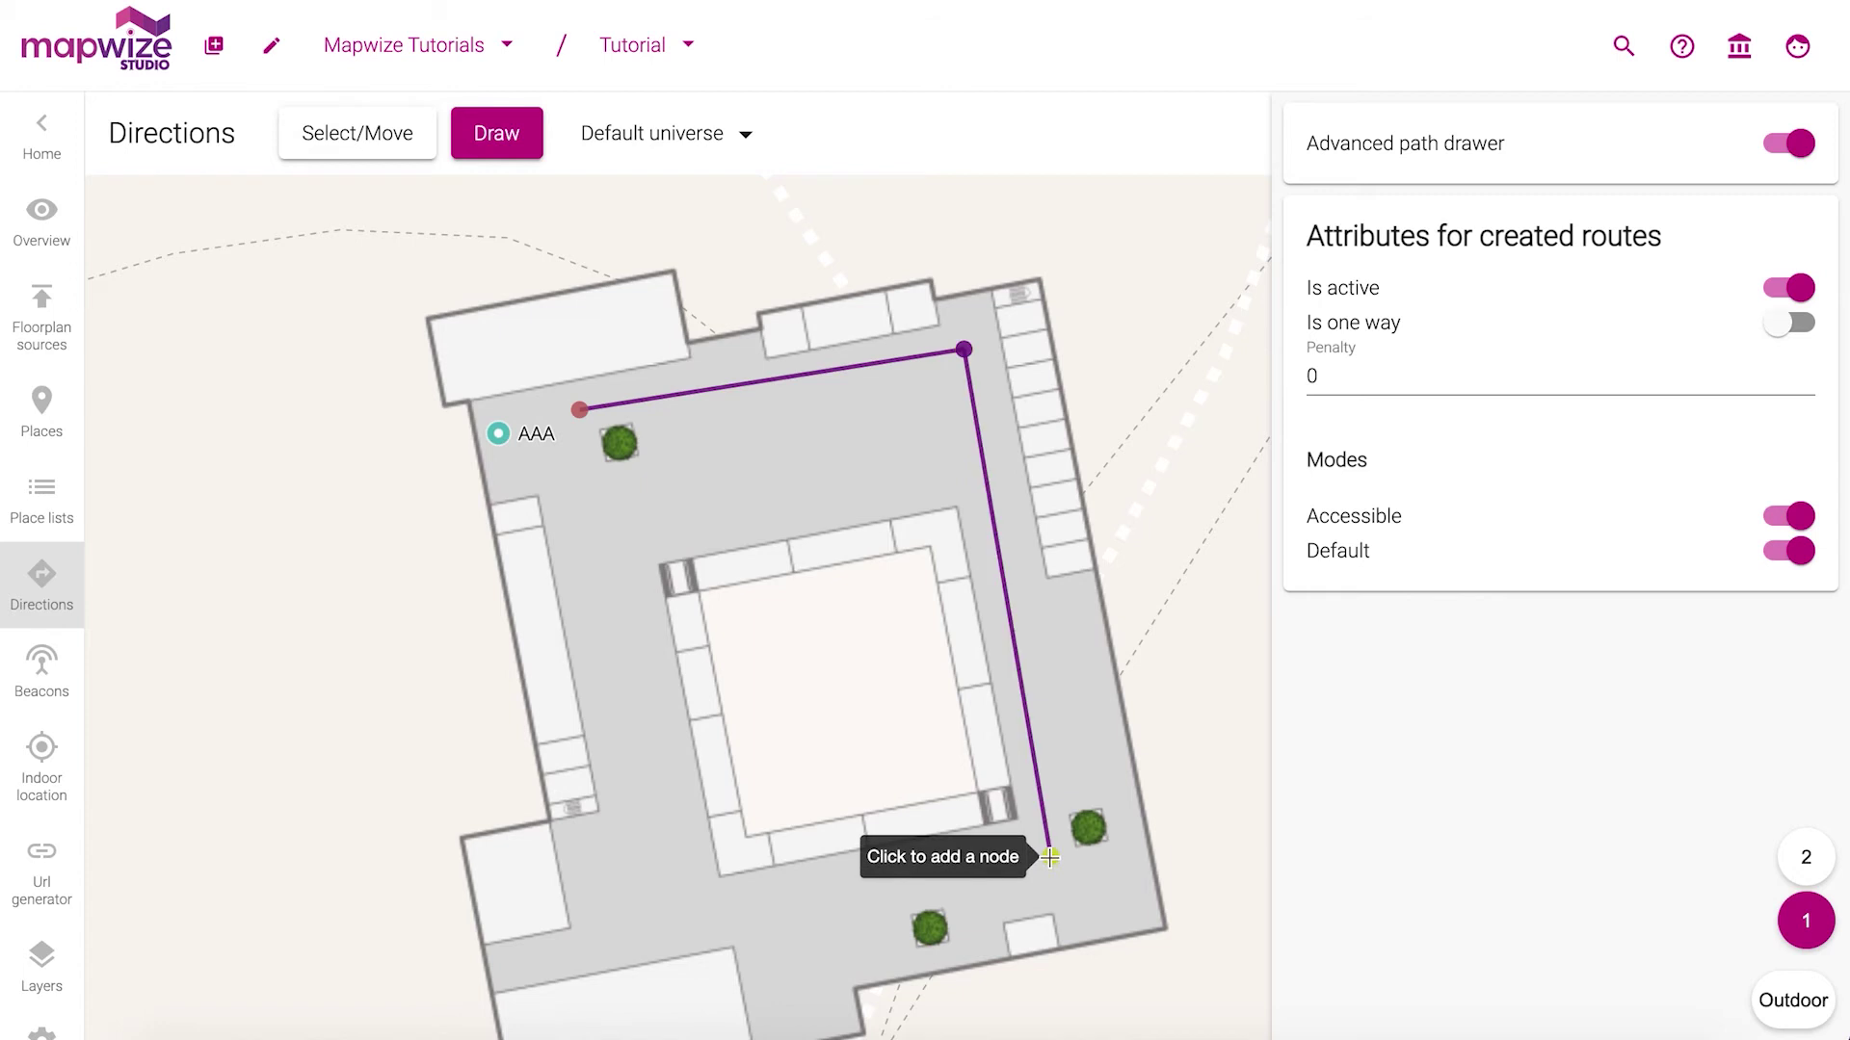
click(663, 915)
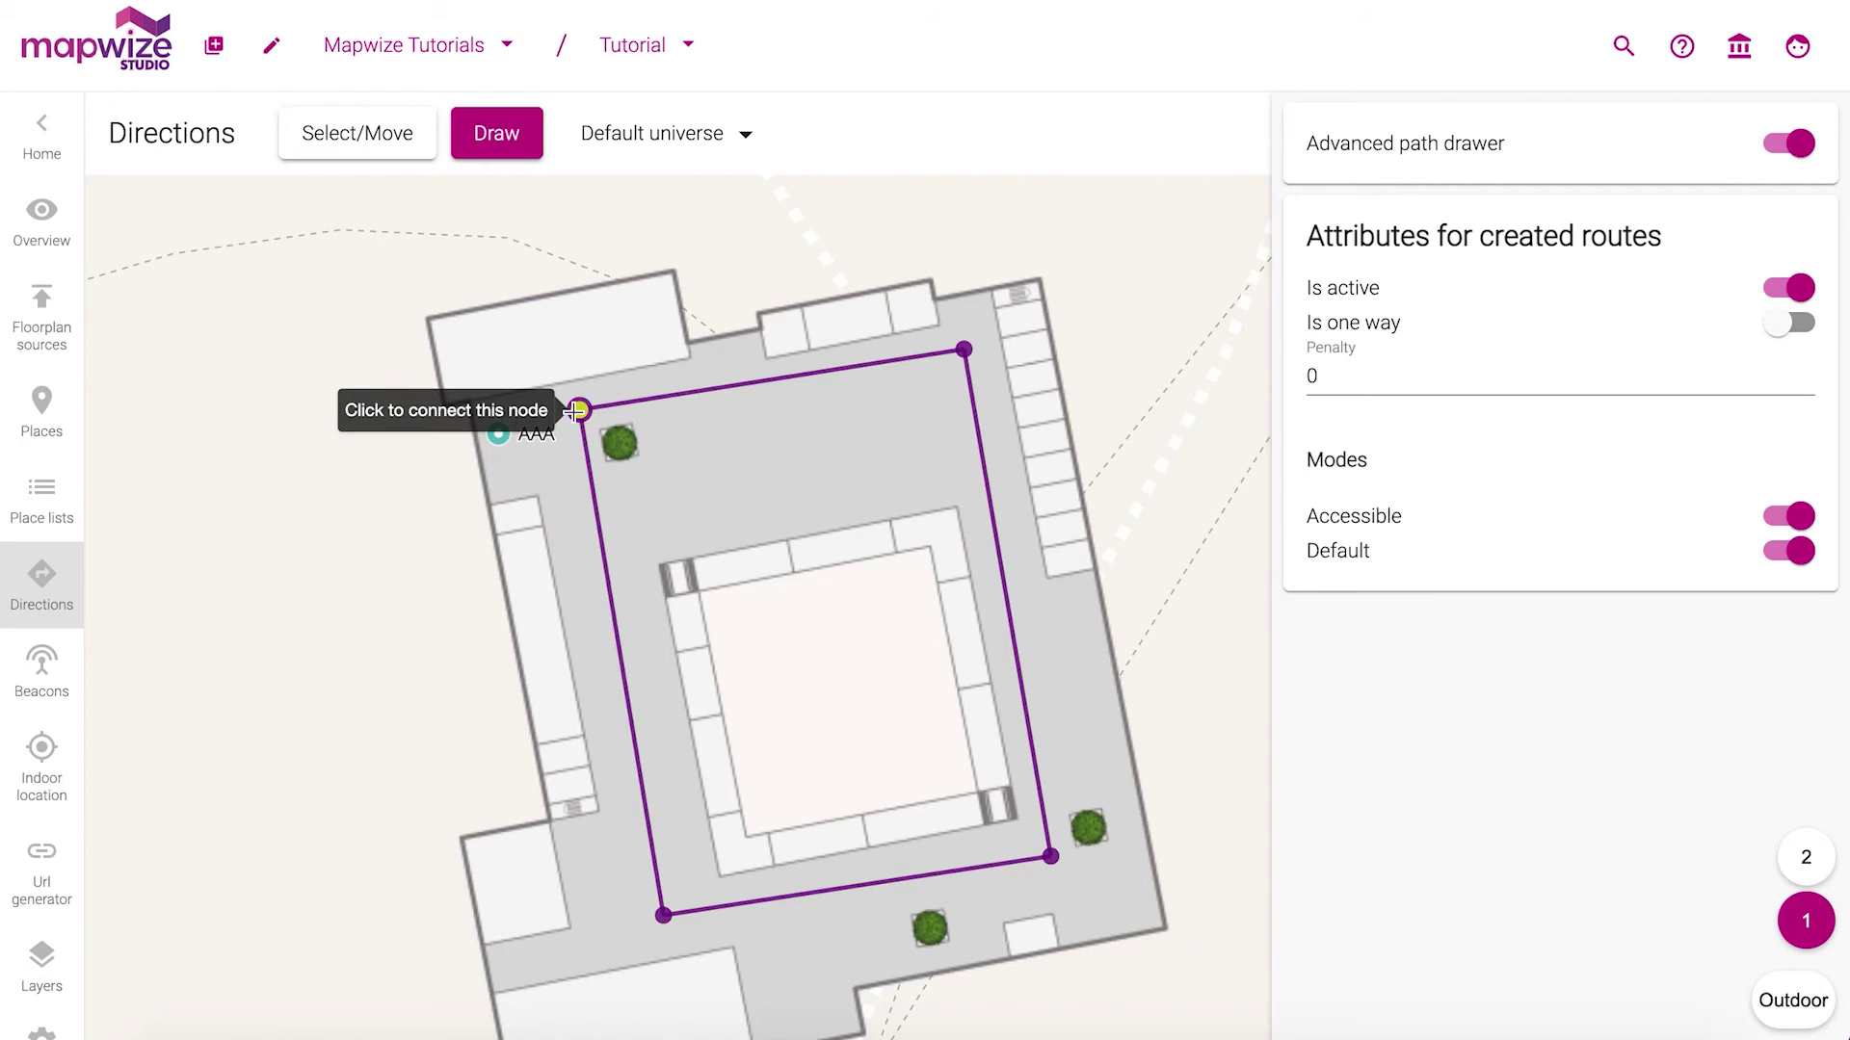
click(597, 516)
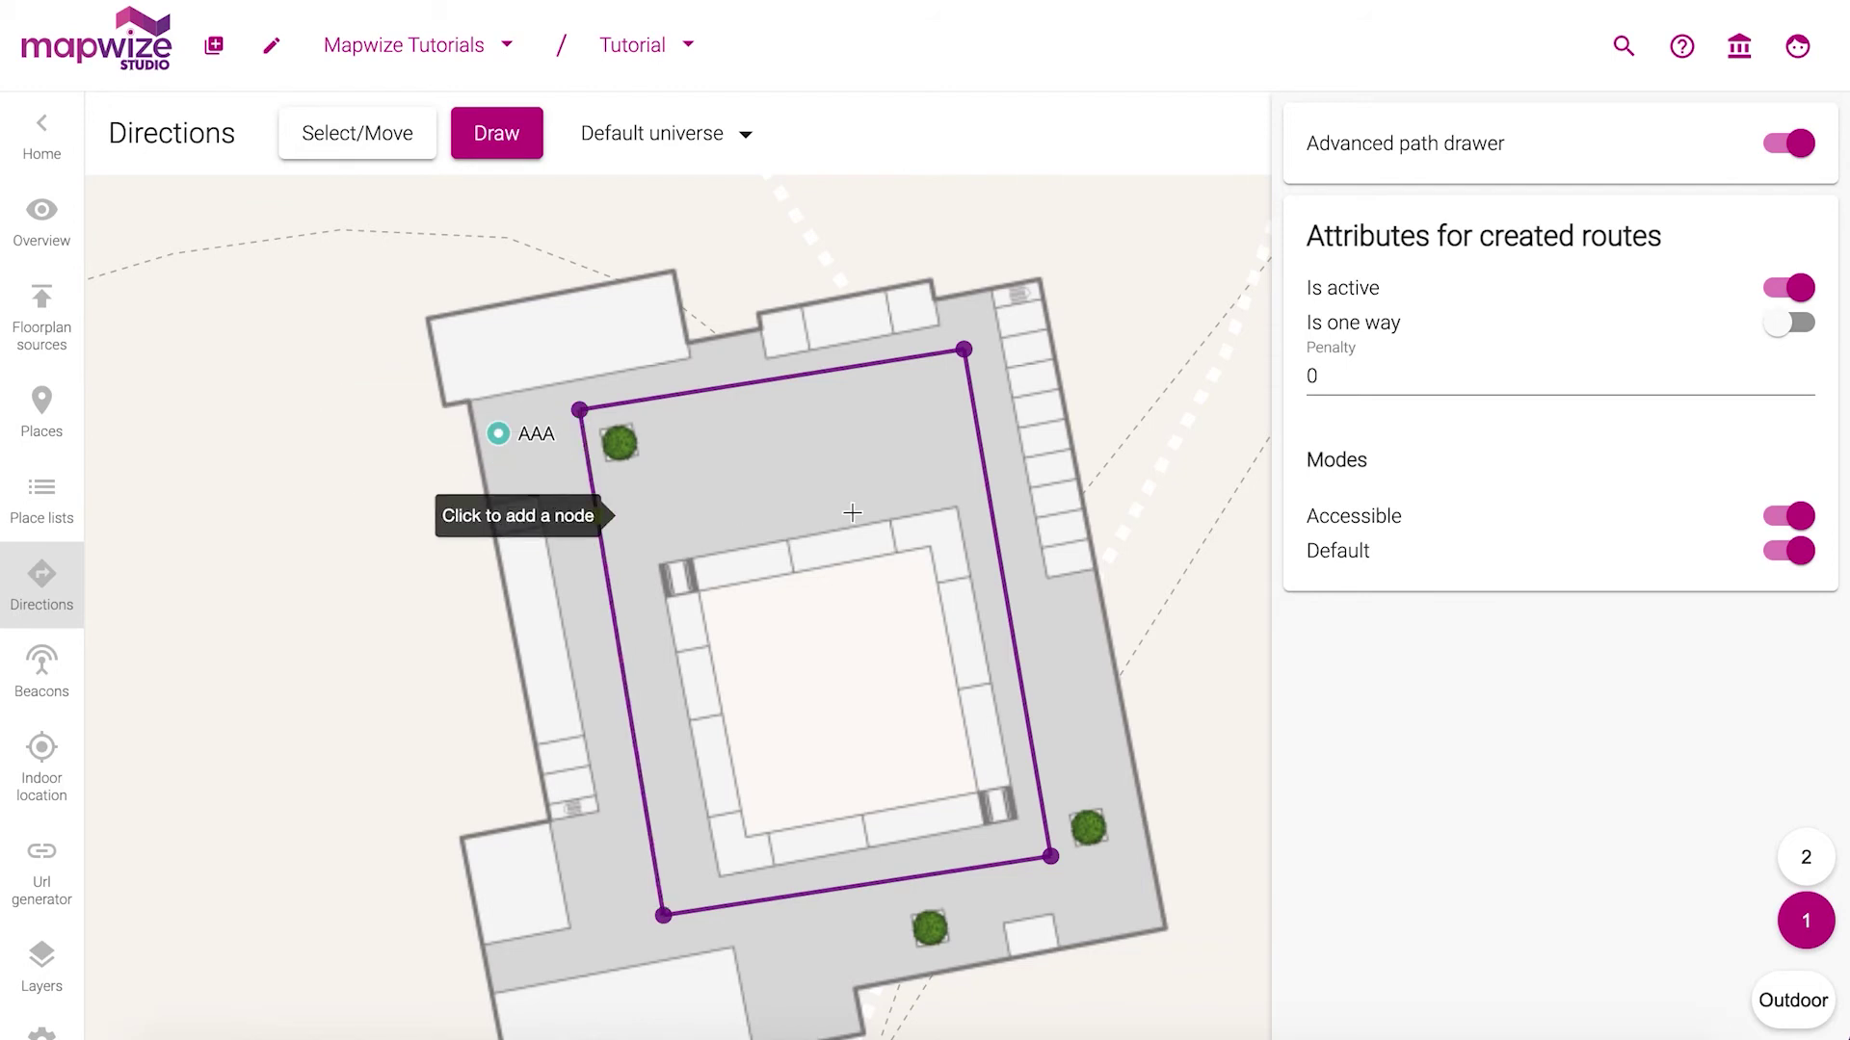
click(981, 448)
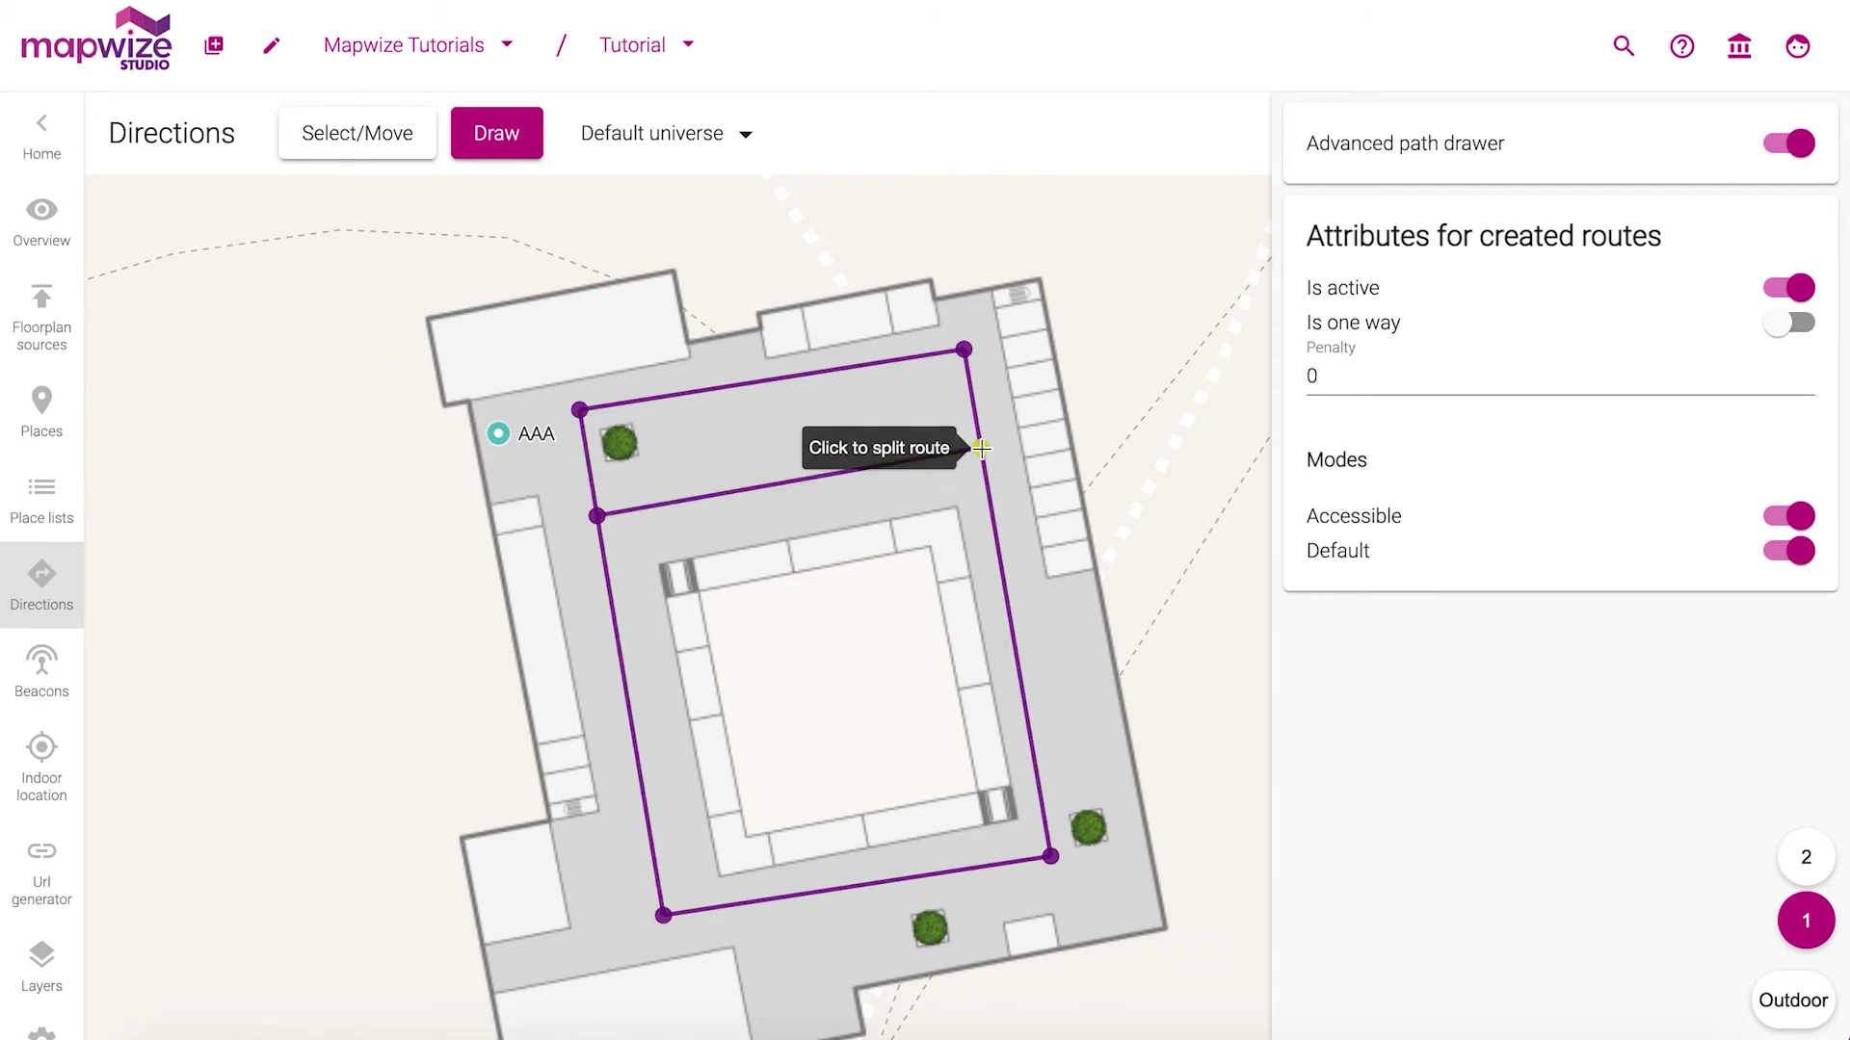
click(384, 144)
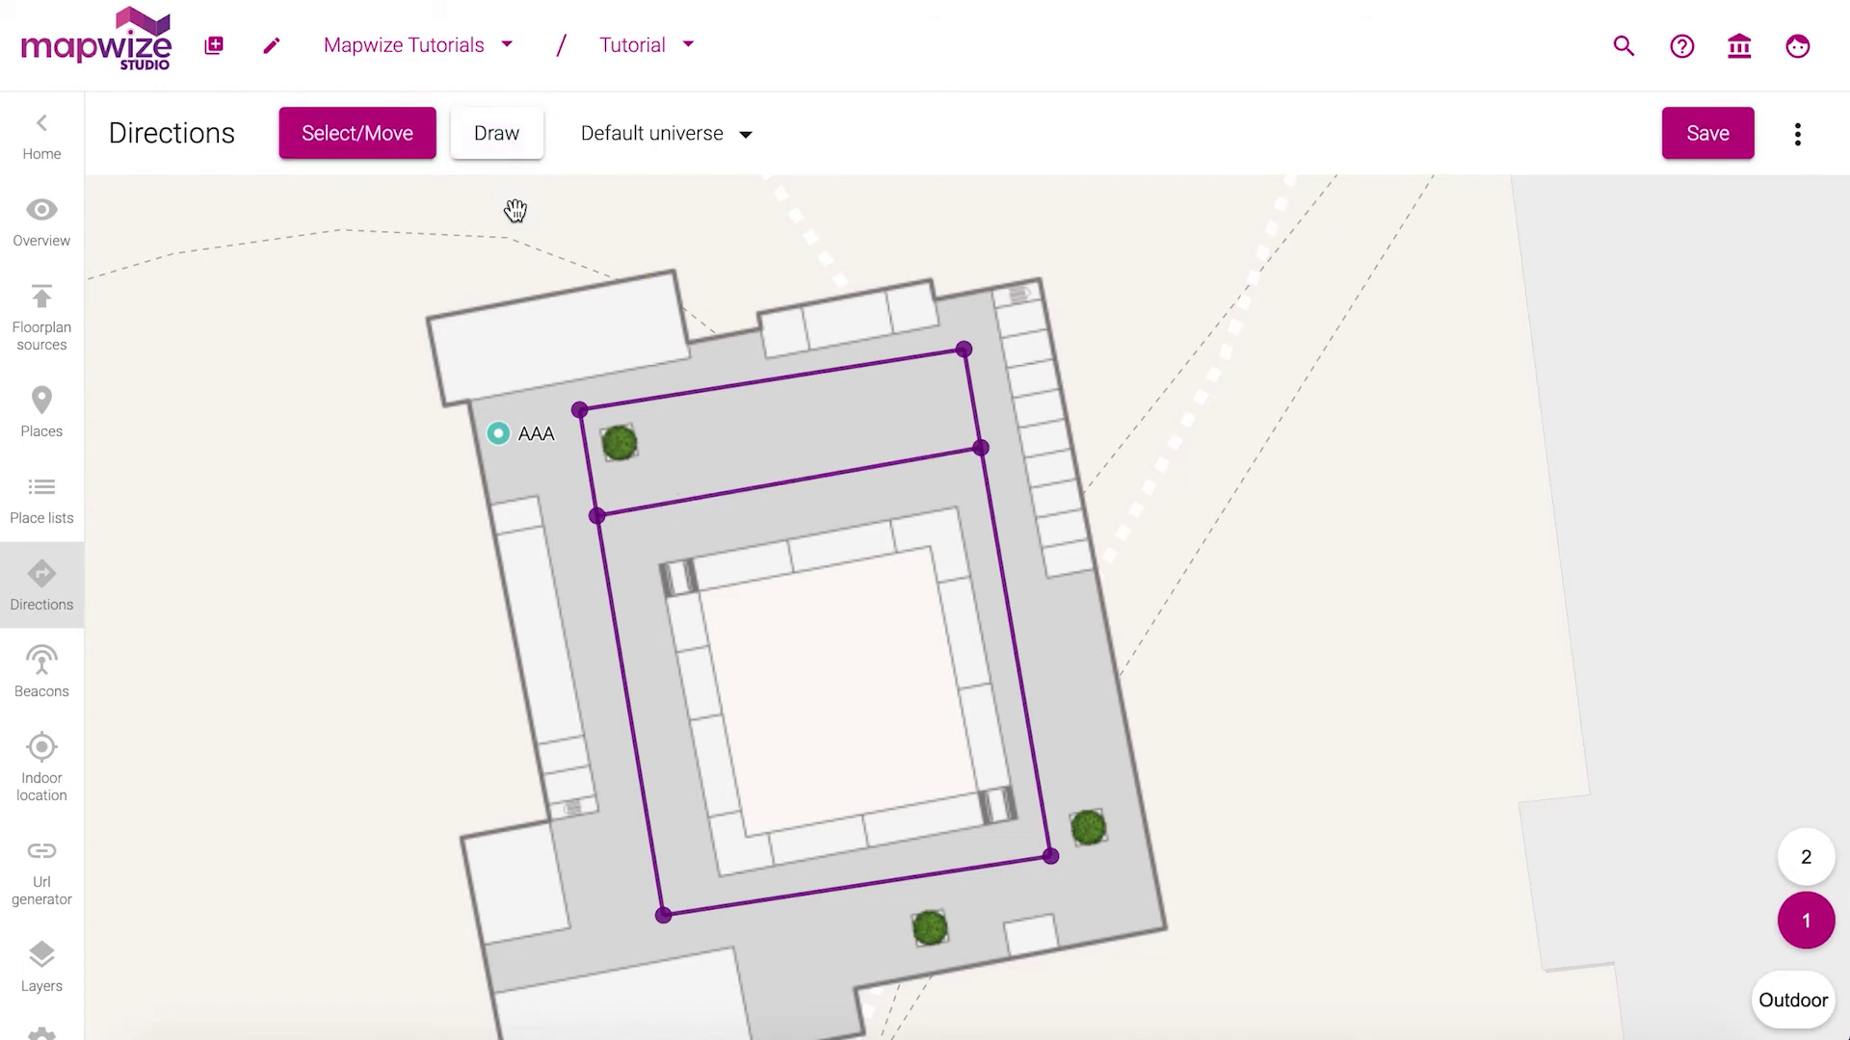
Add a spur from the shaft by the inner block to the cross path.
click(499, 154)
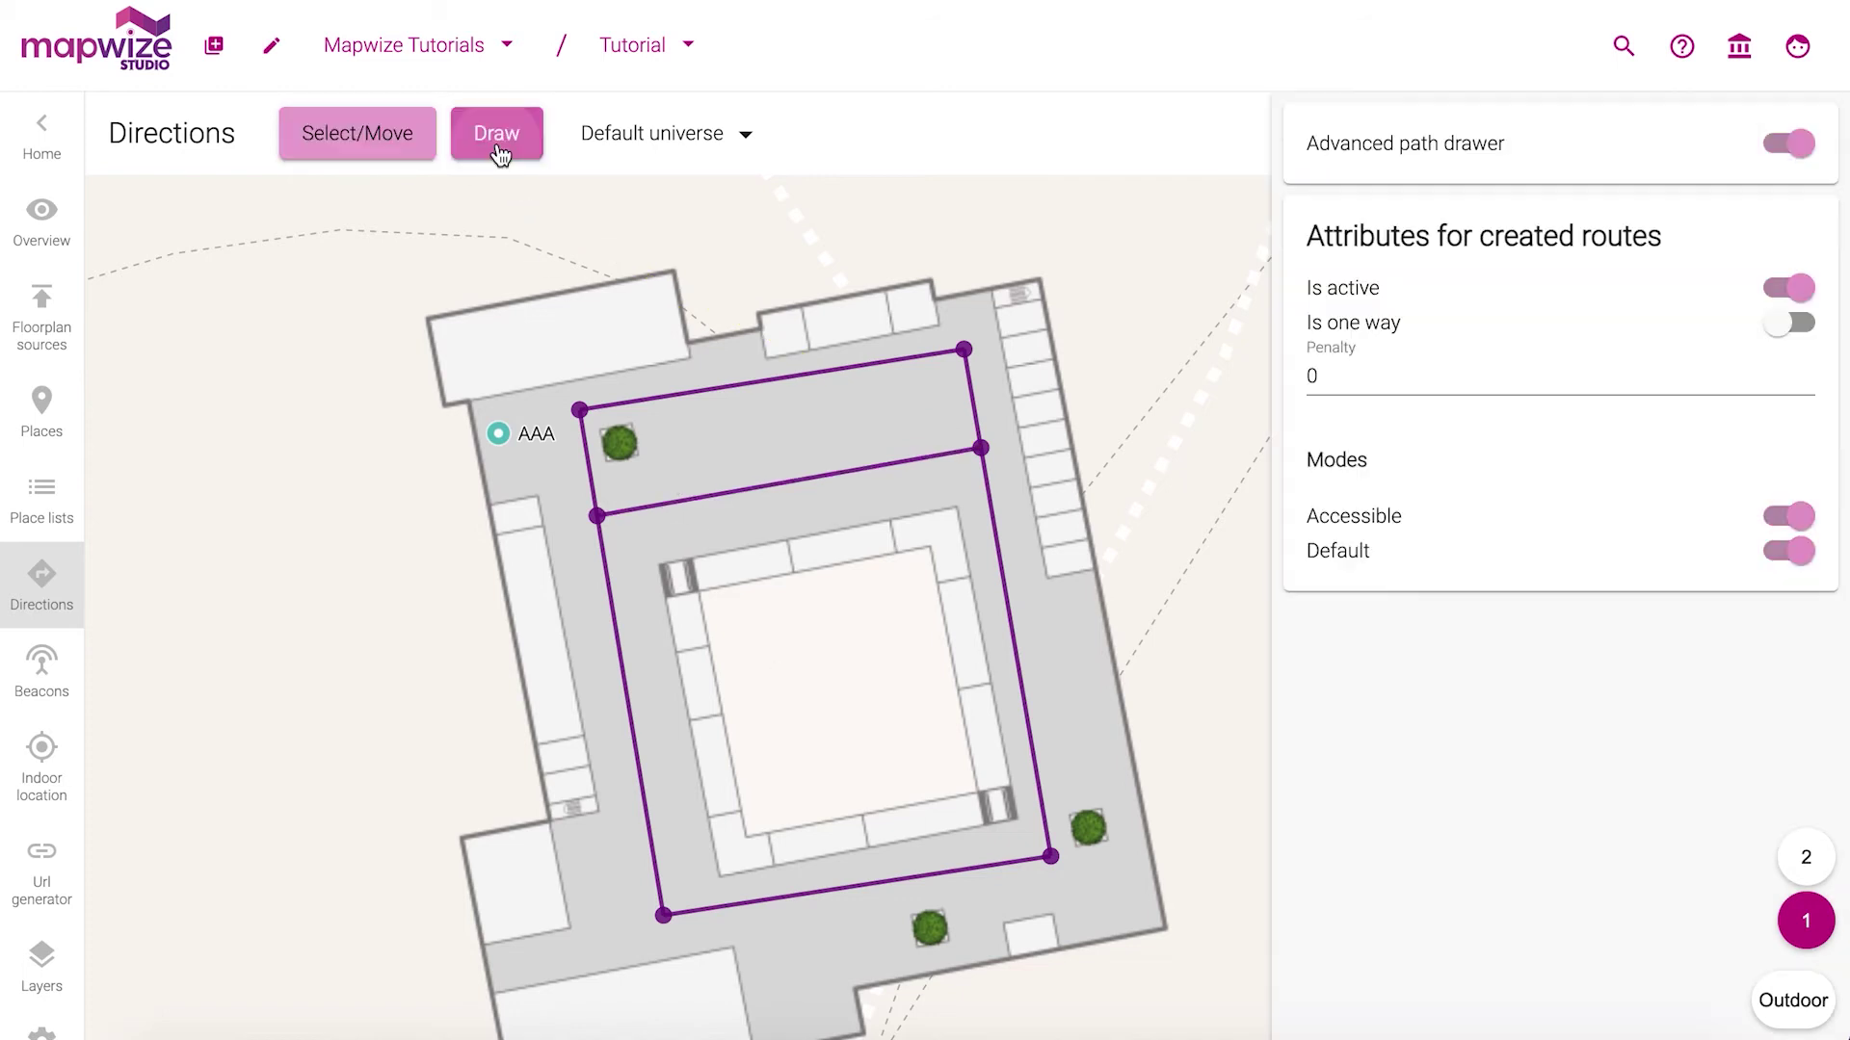
click(681, 576)
click(667, 505)
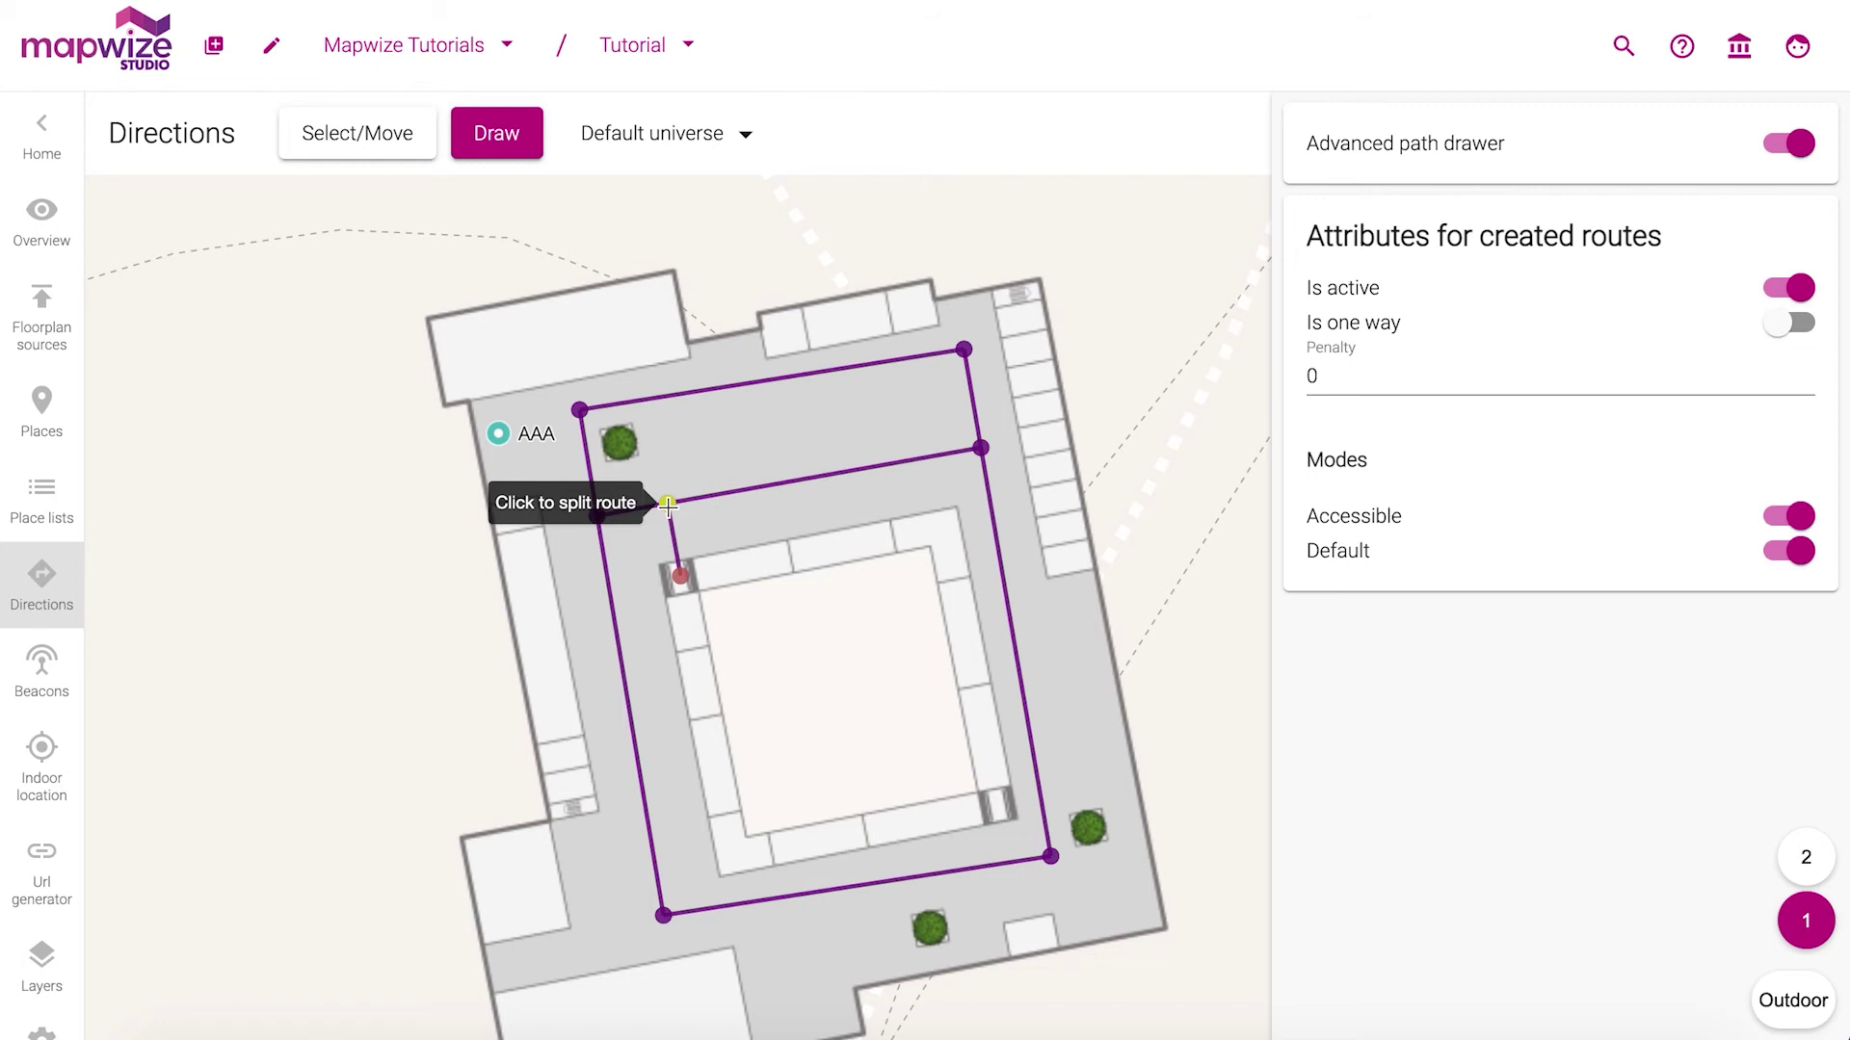
click(378, 145)
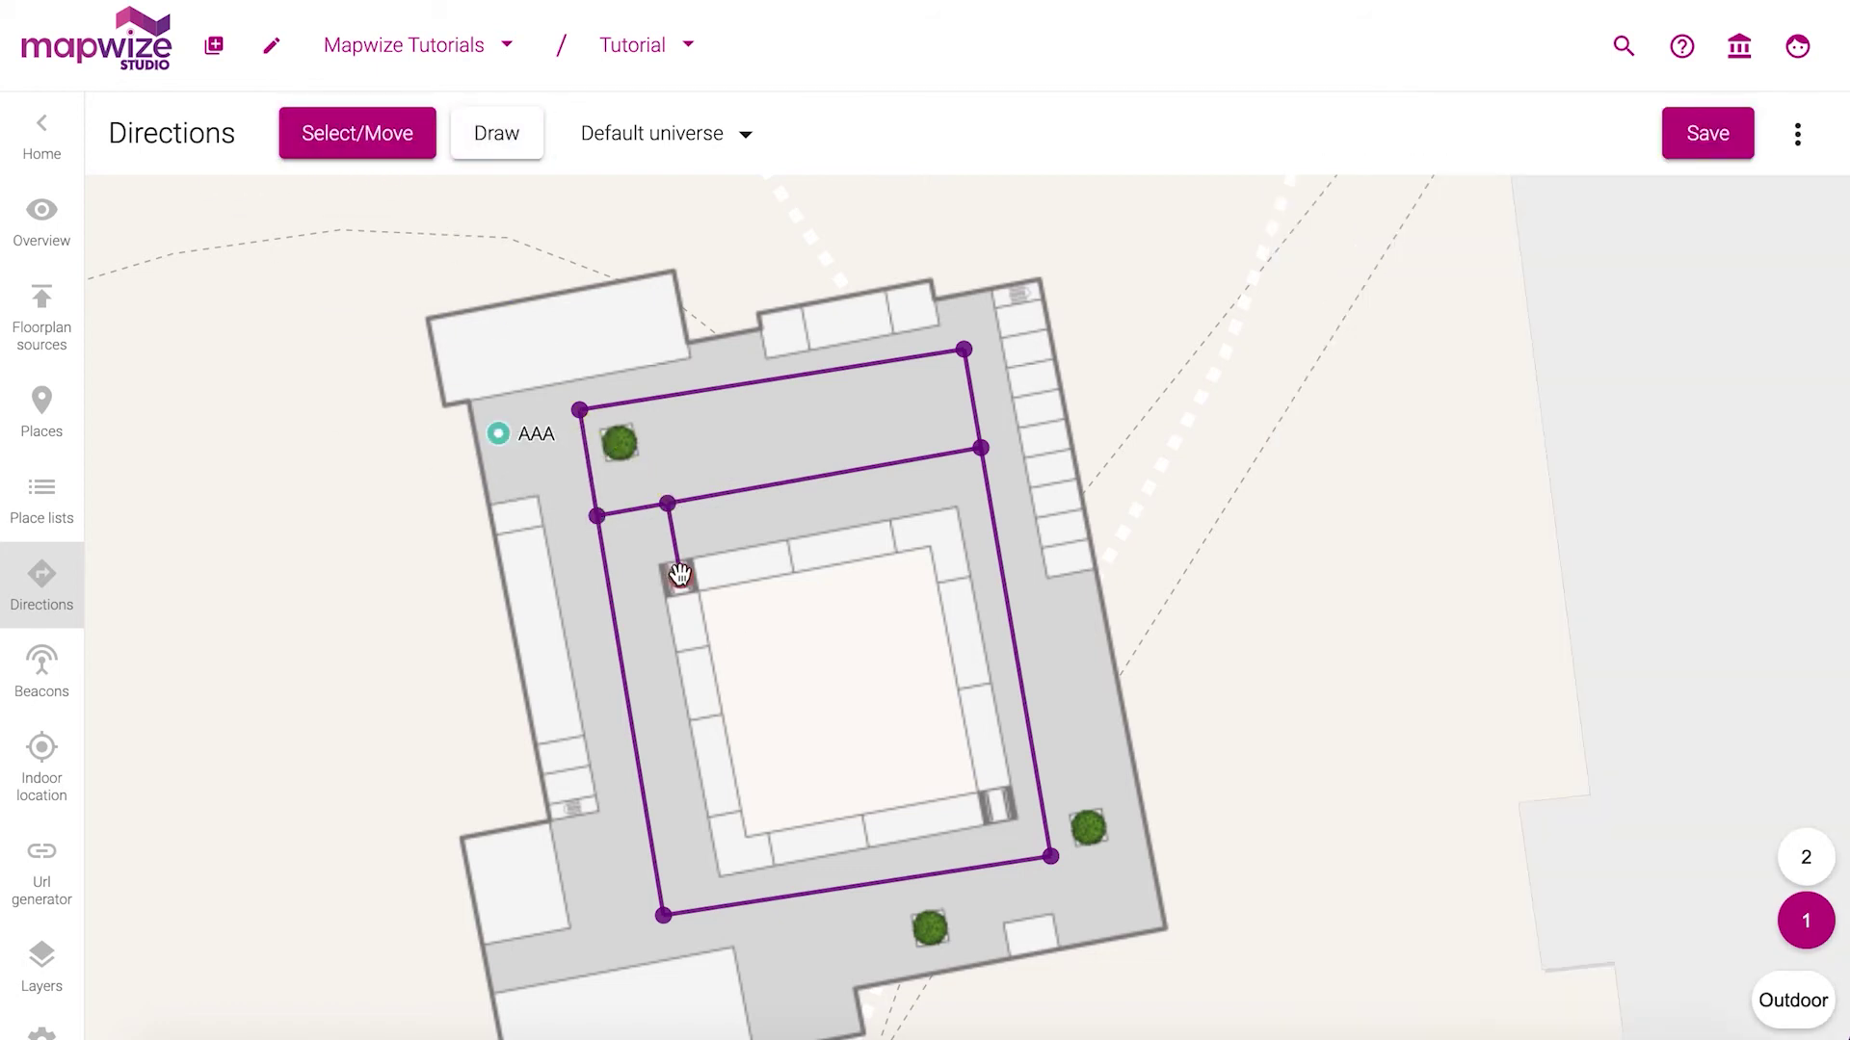
Make the shaft node a new ELEVATOR connector named Elevator 1 and save it.
click(680, 576)
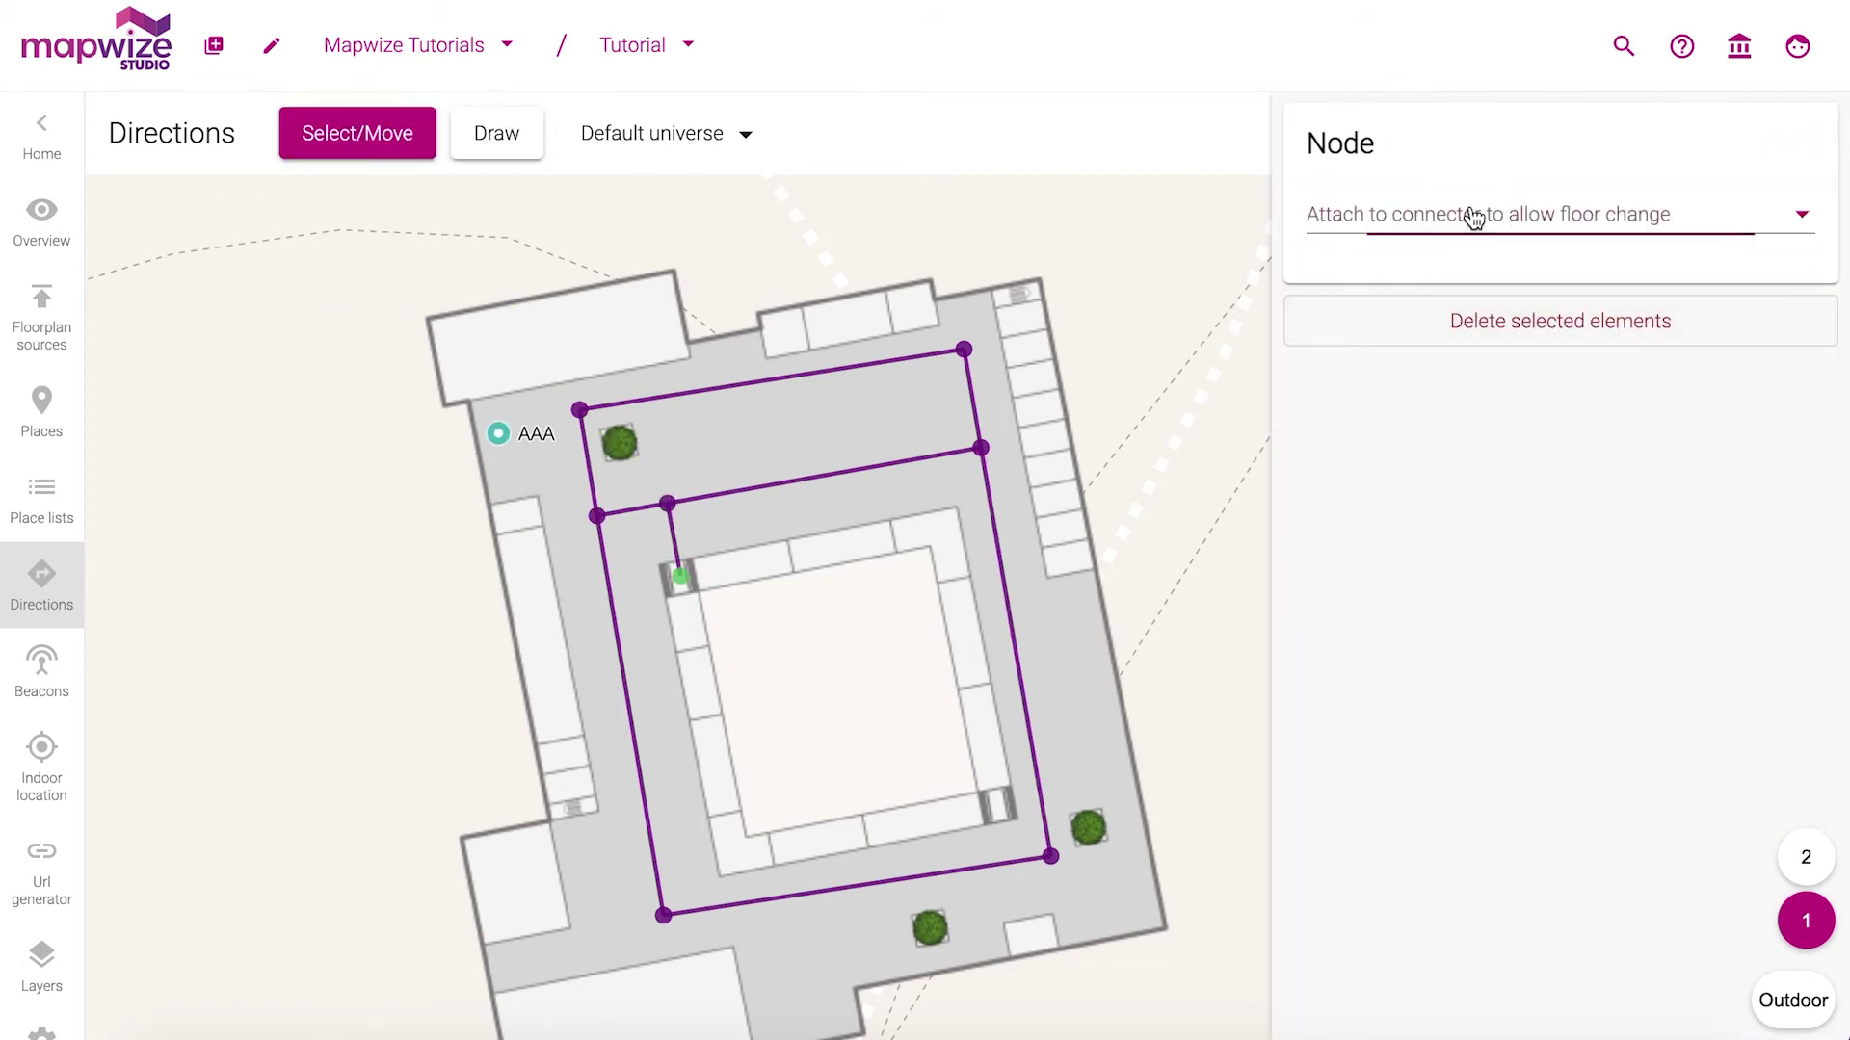
click(1413, 222)
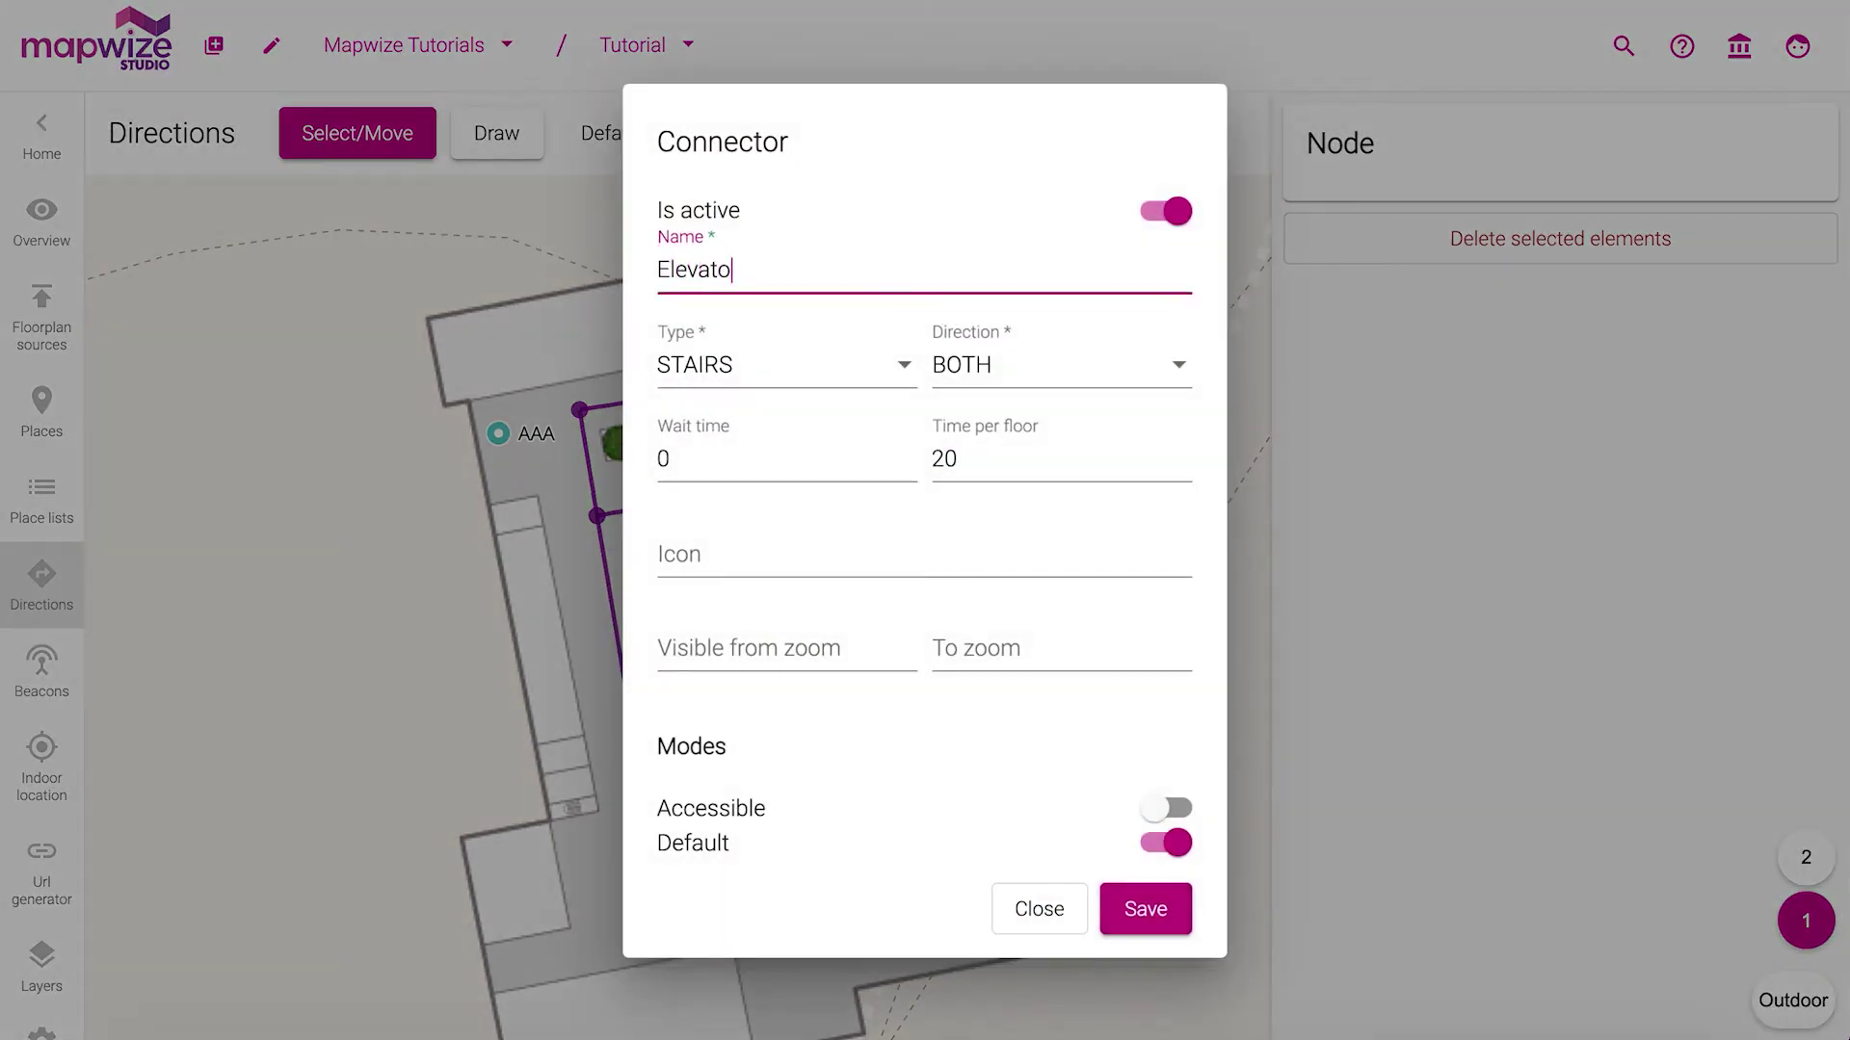
click(755, 349)
click(768, 235)
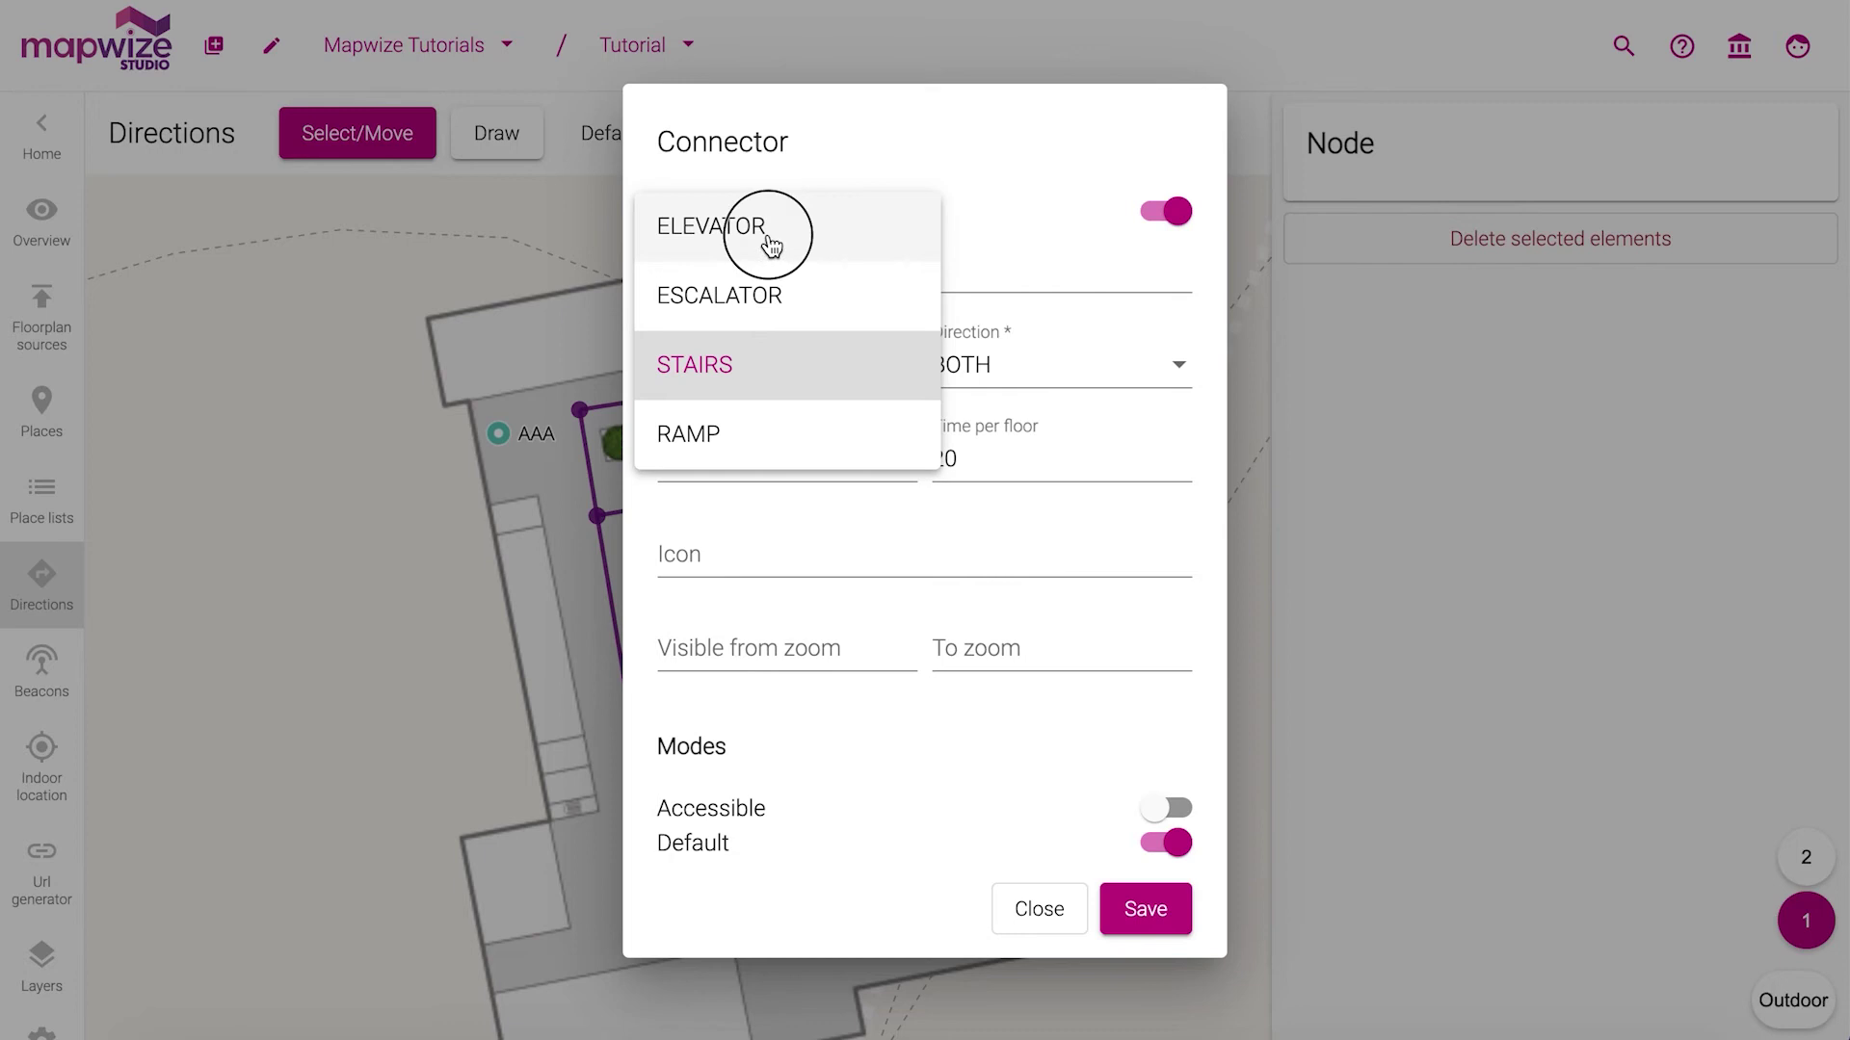
click(1155, 922)
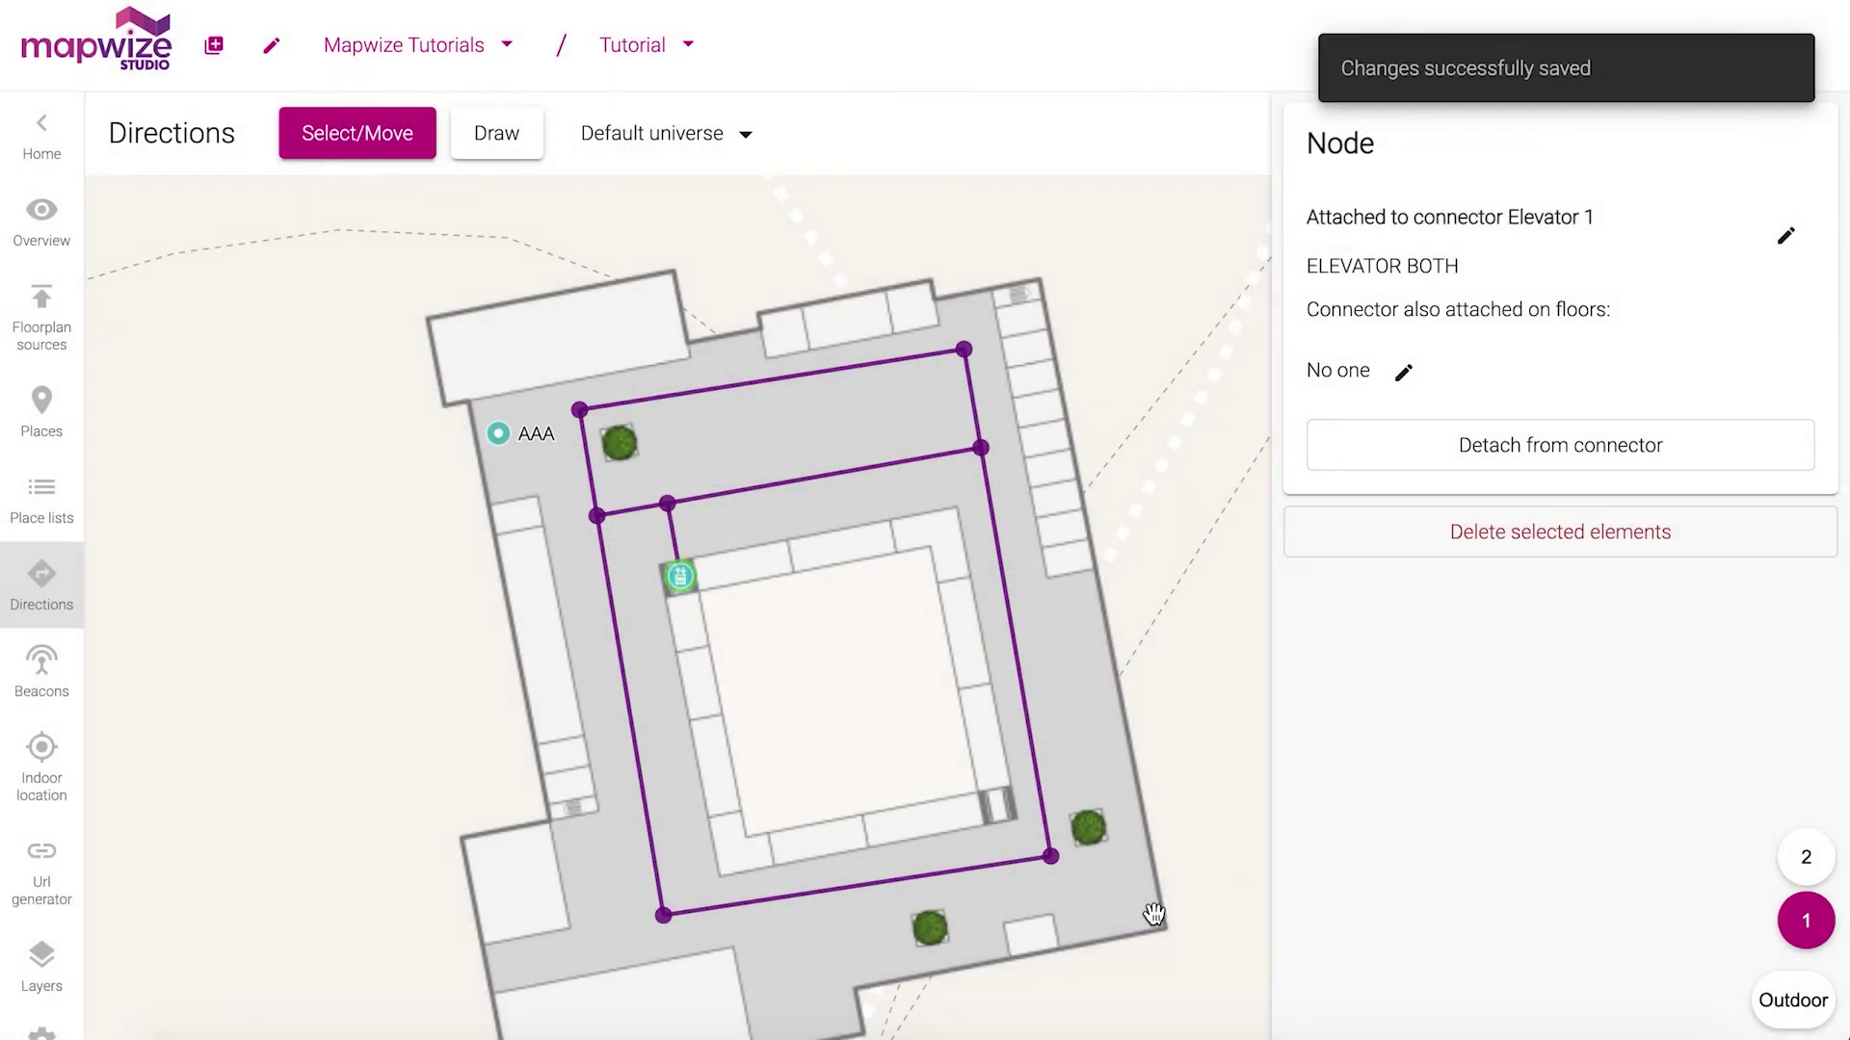
Attach Elevator 1 on floor 2 and show floor 2 on the map.
click(1405, 375)
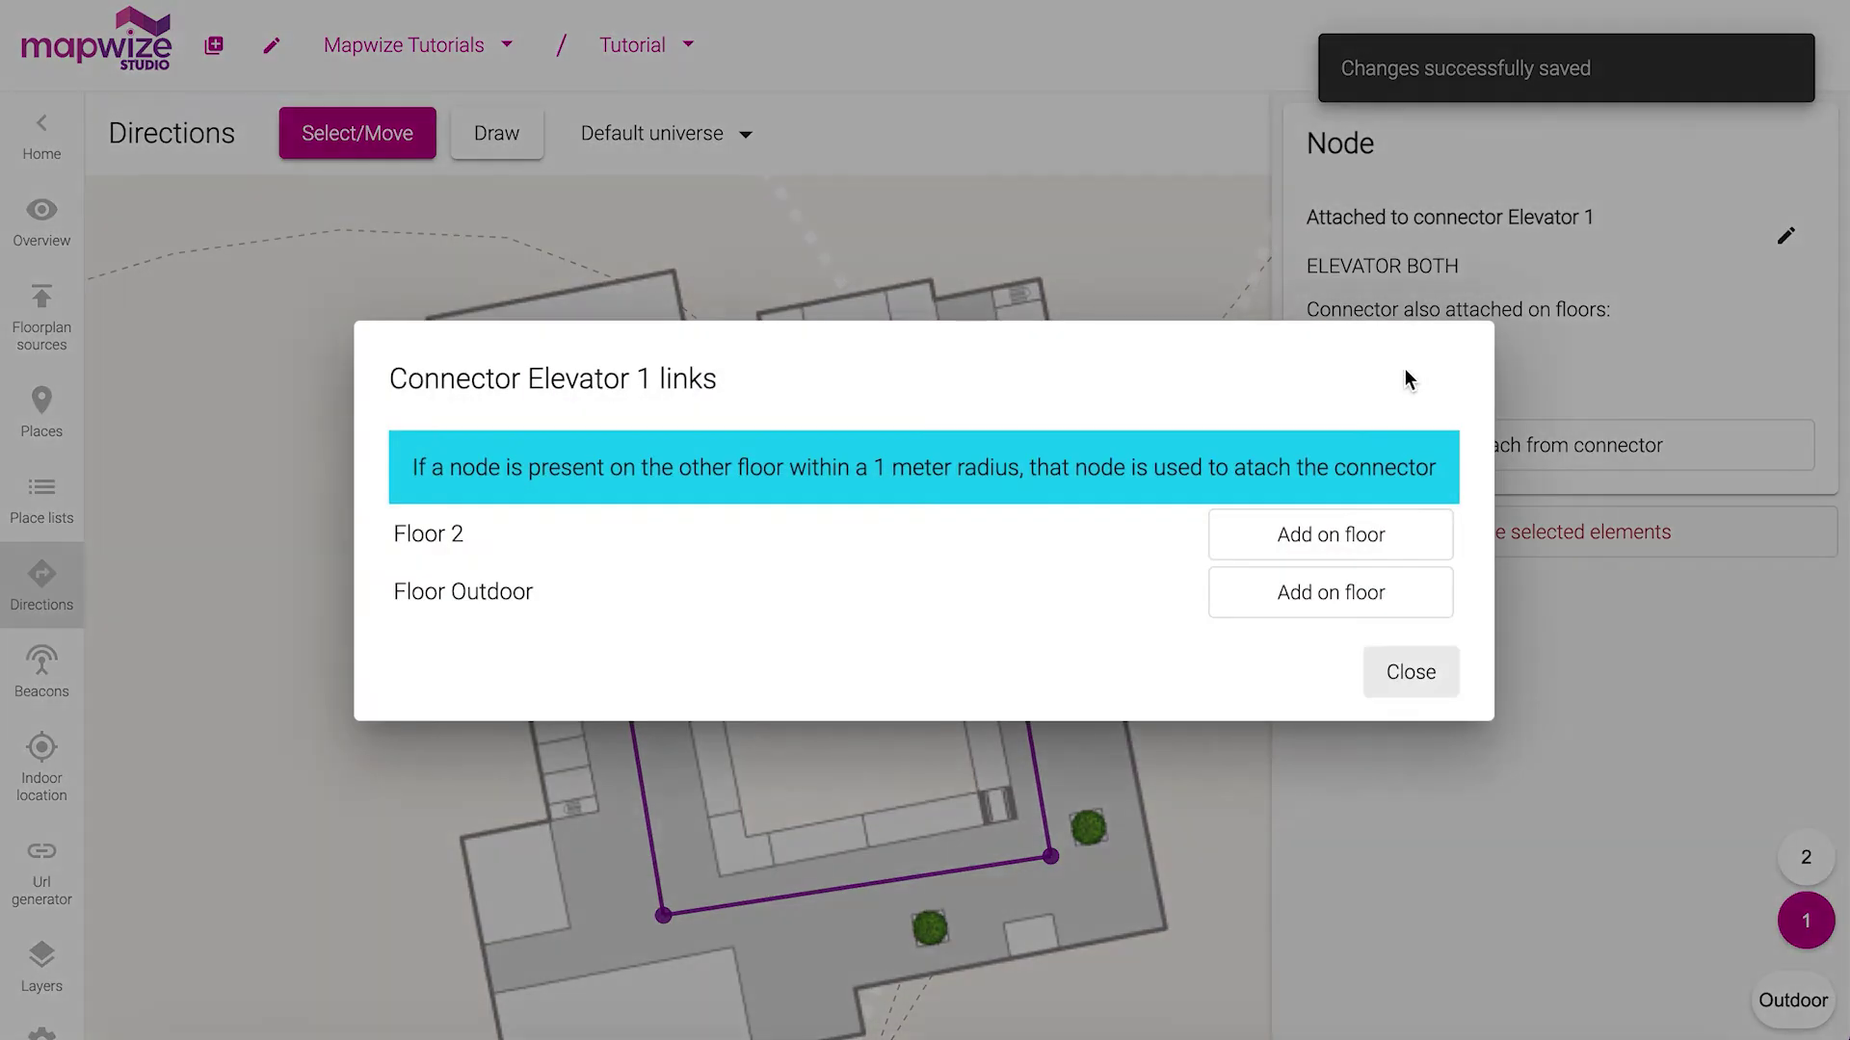
click(1306, 534)
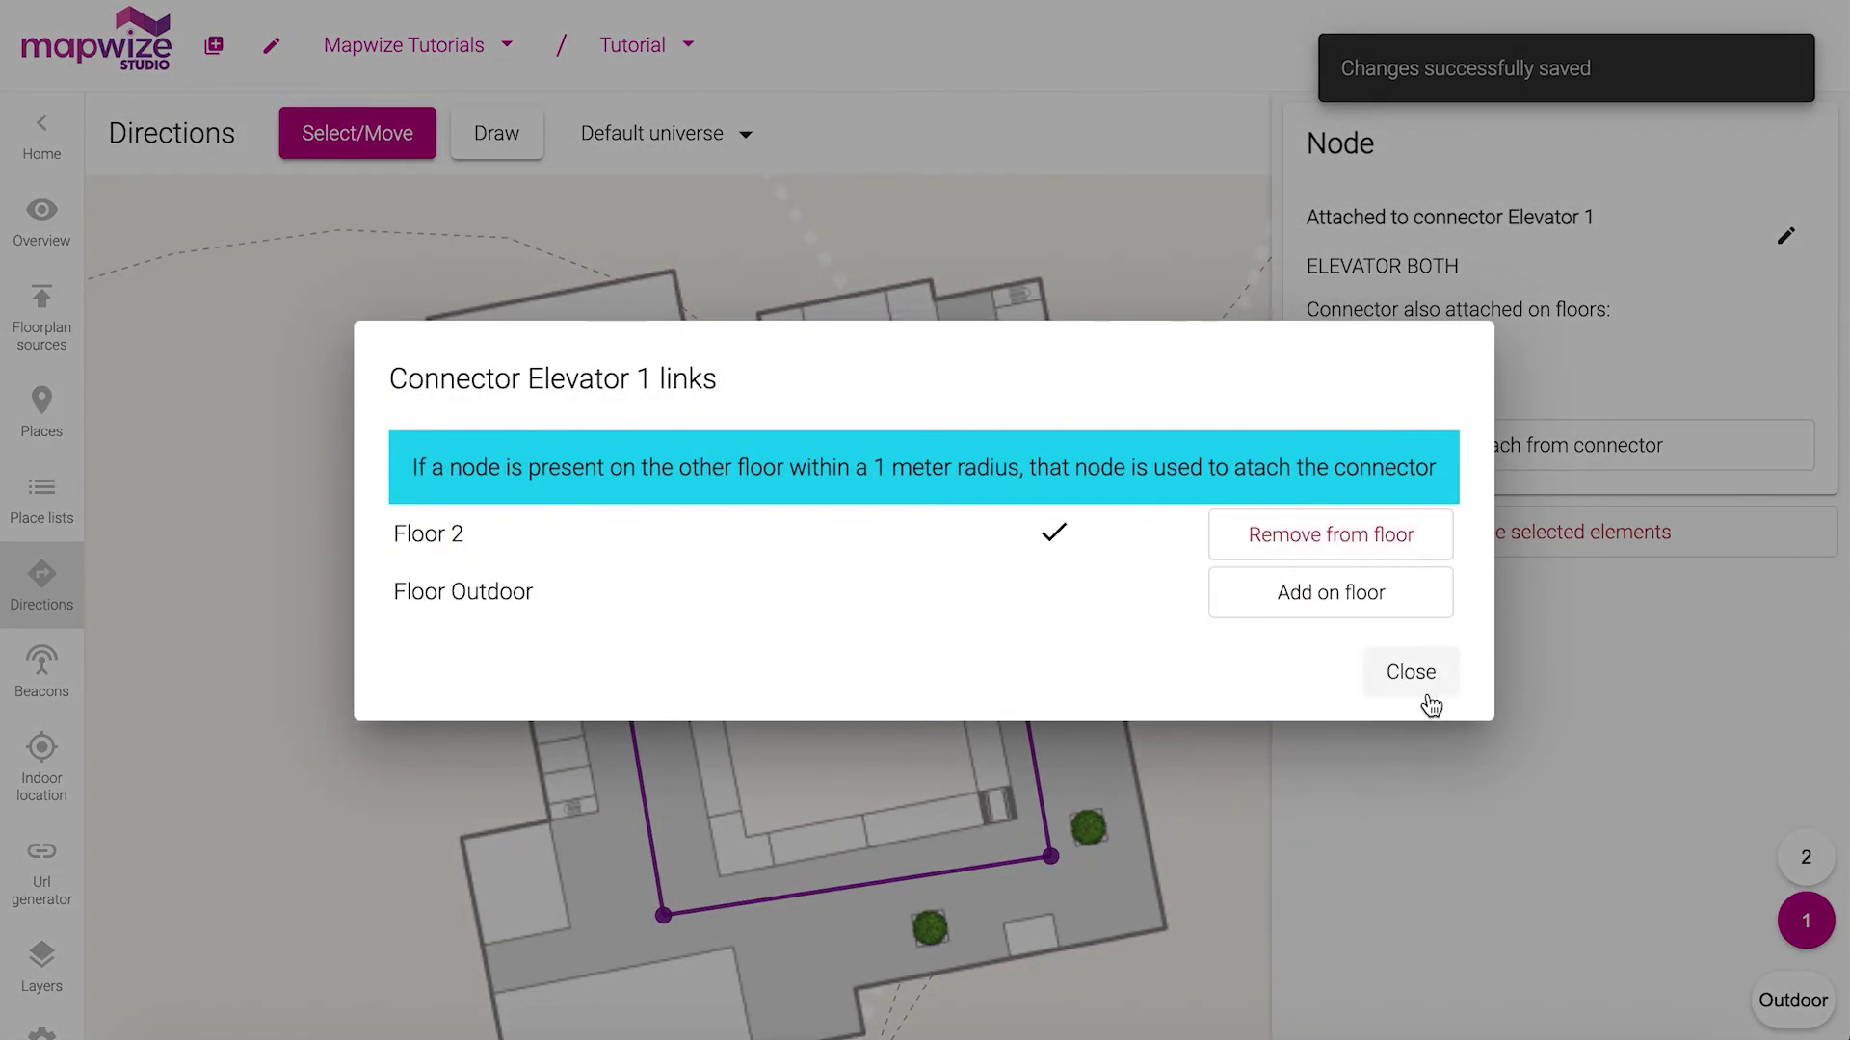
click(1429, 703)
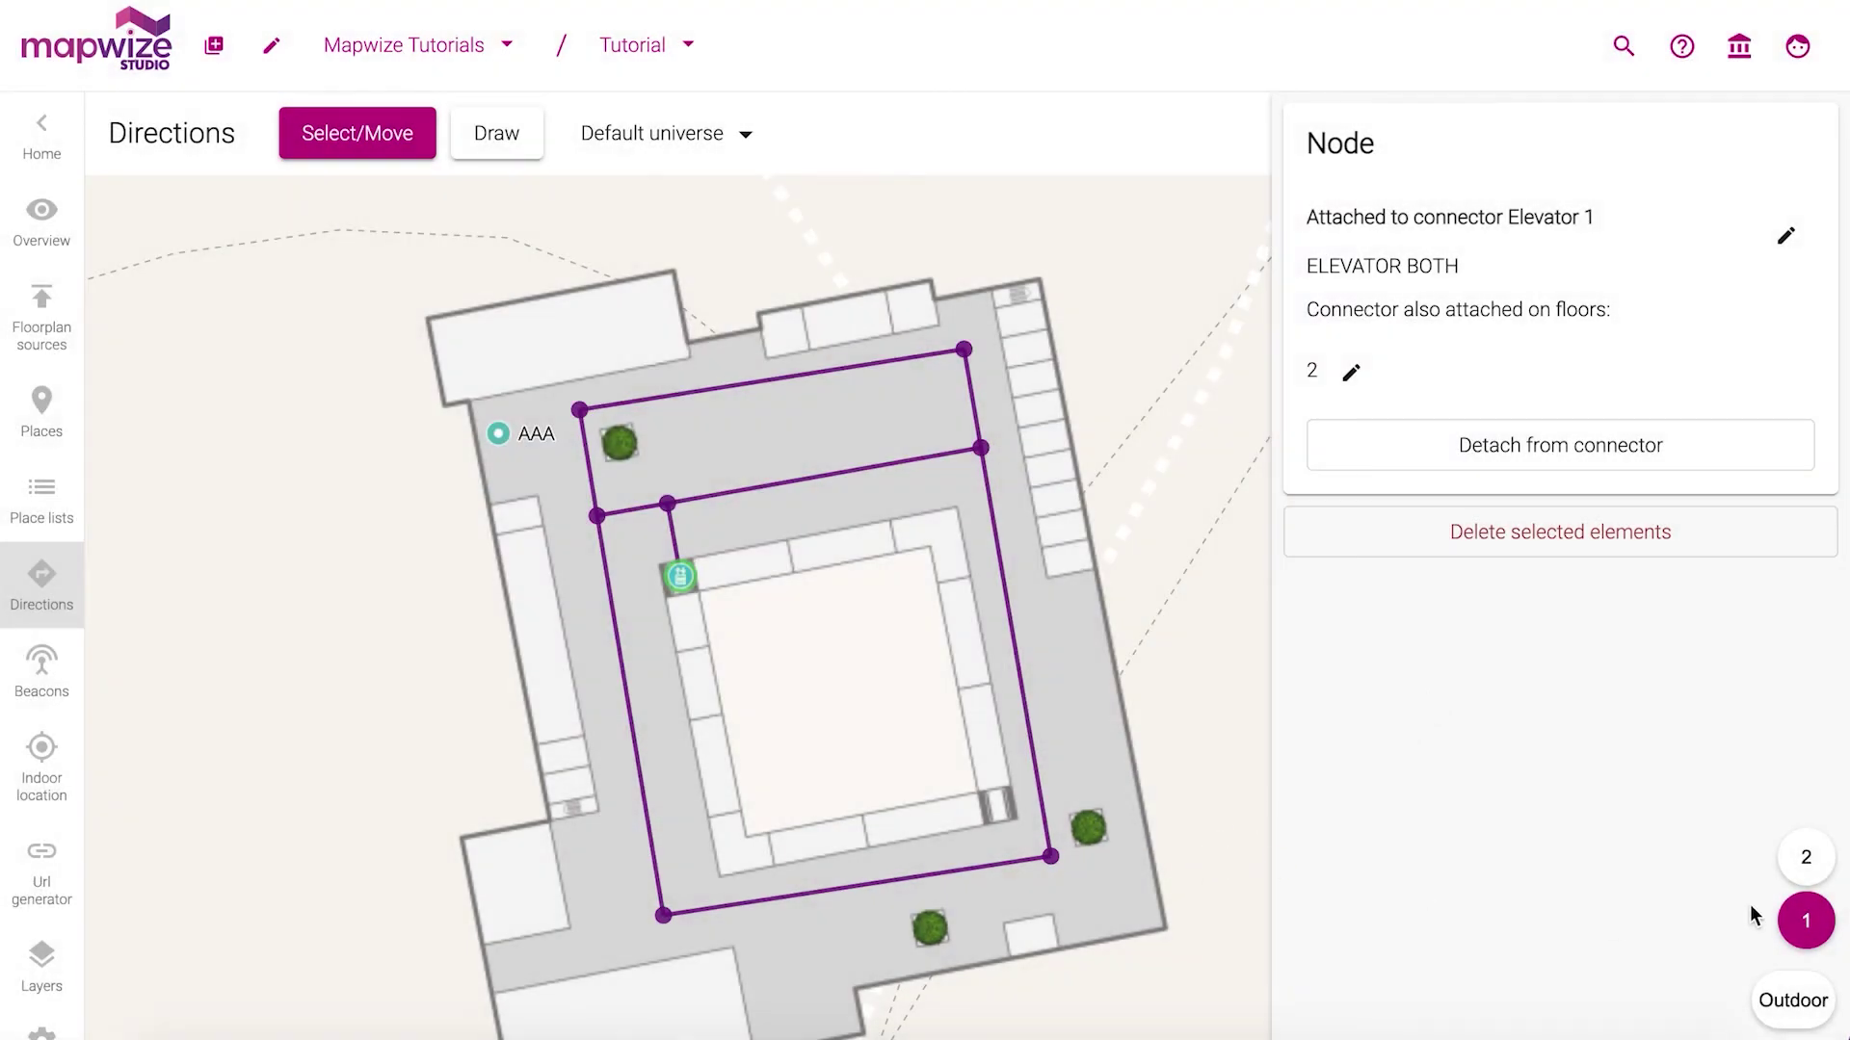
click(1806, 860)
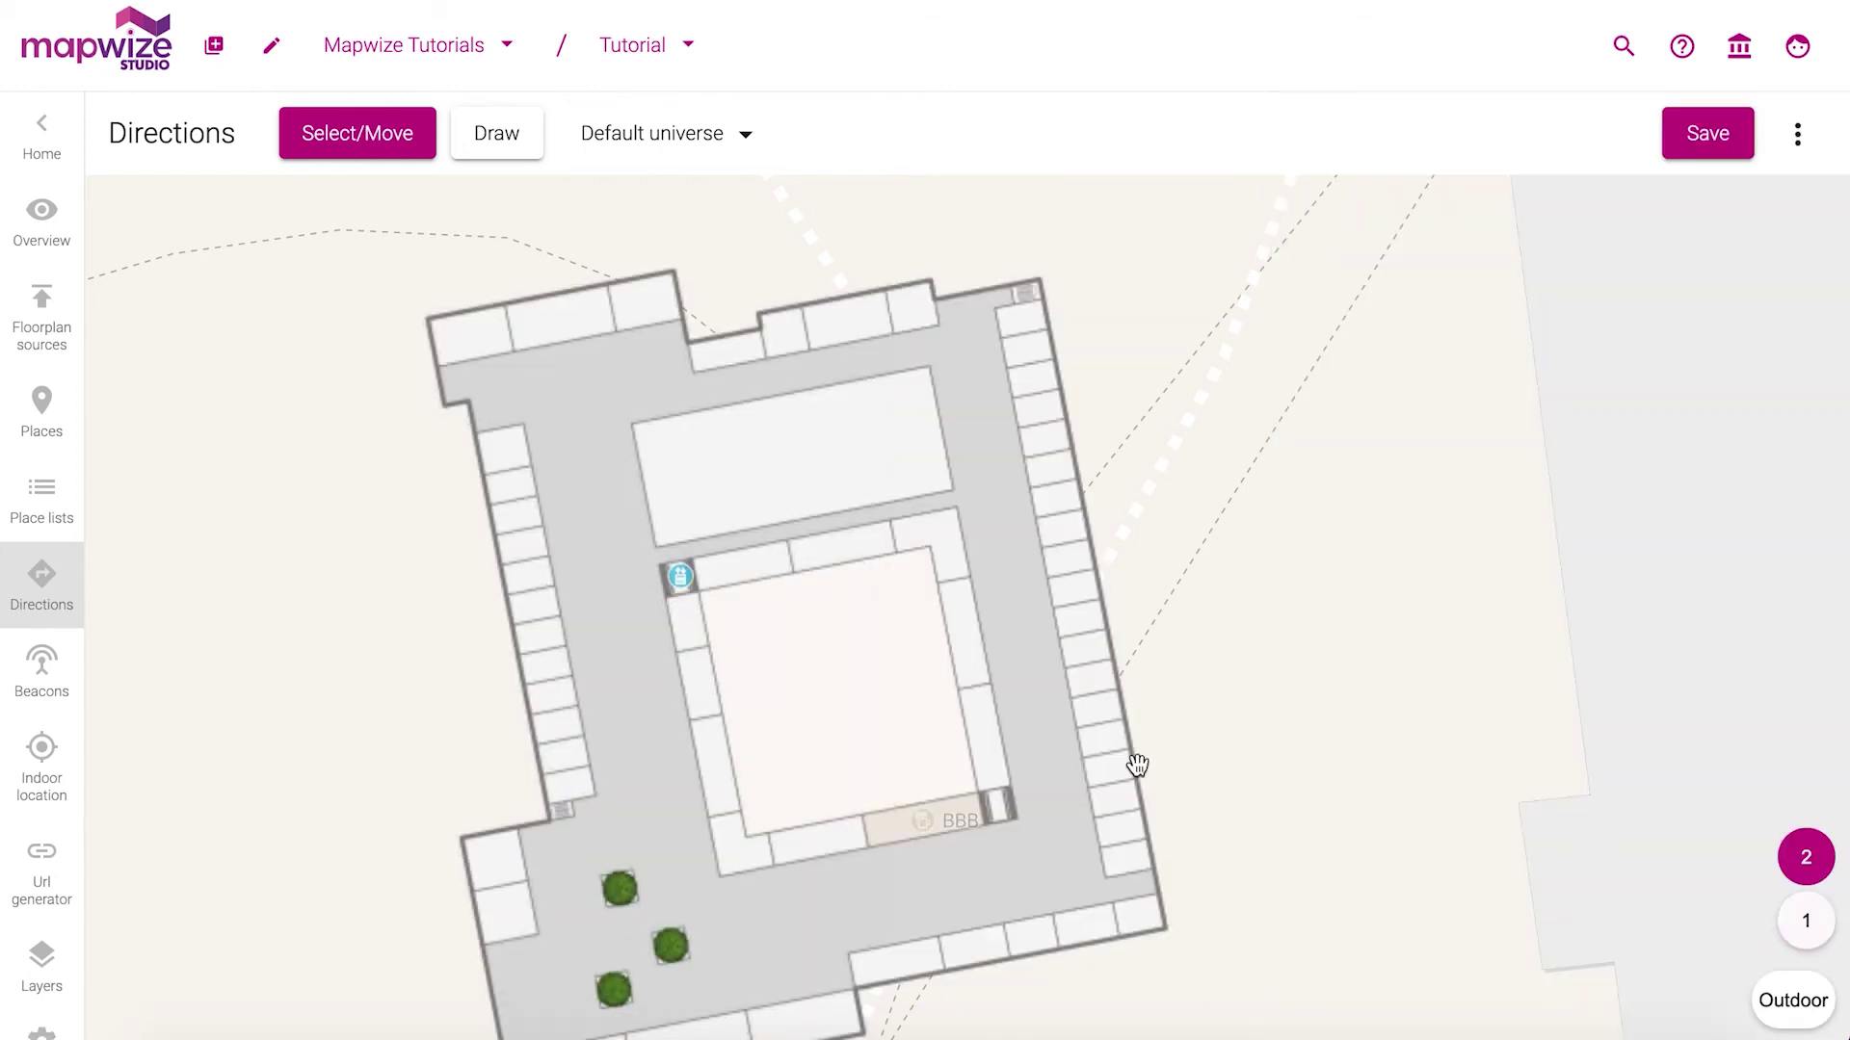
On floor 2, draw routes from the elevator node along the left and bottom corridors toward BBB.
click(681, 578)
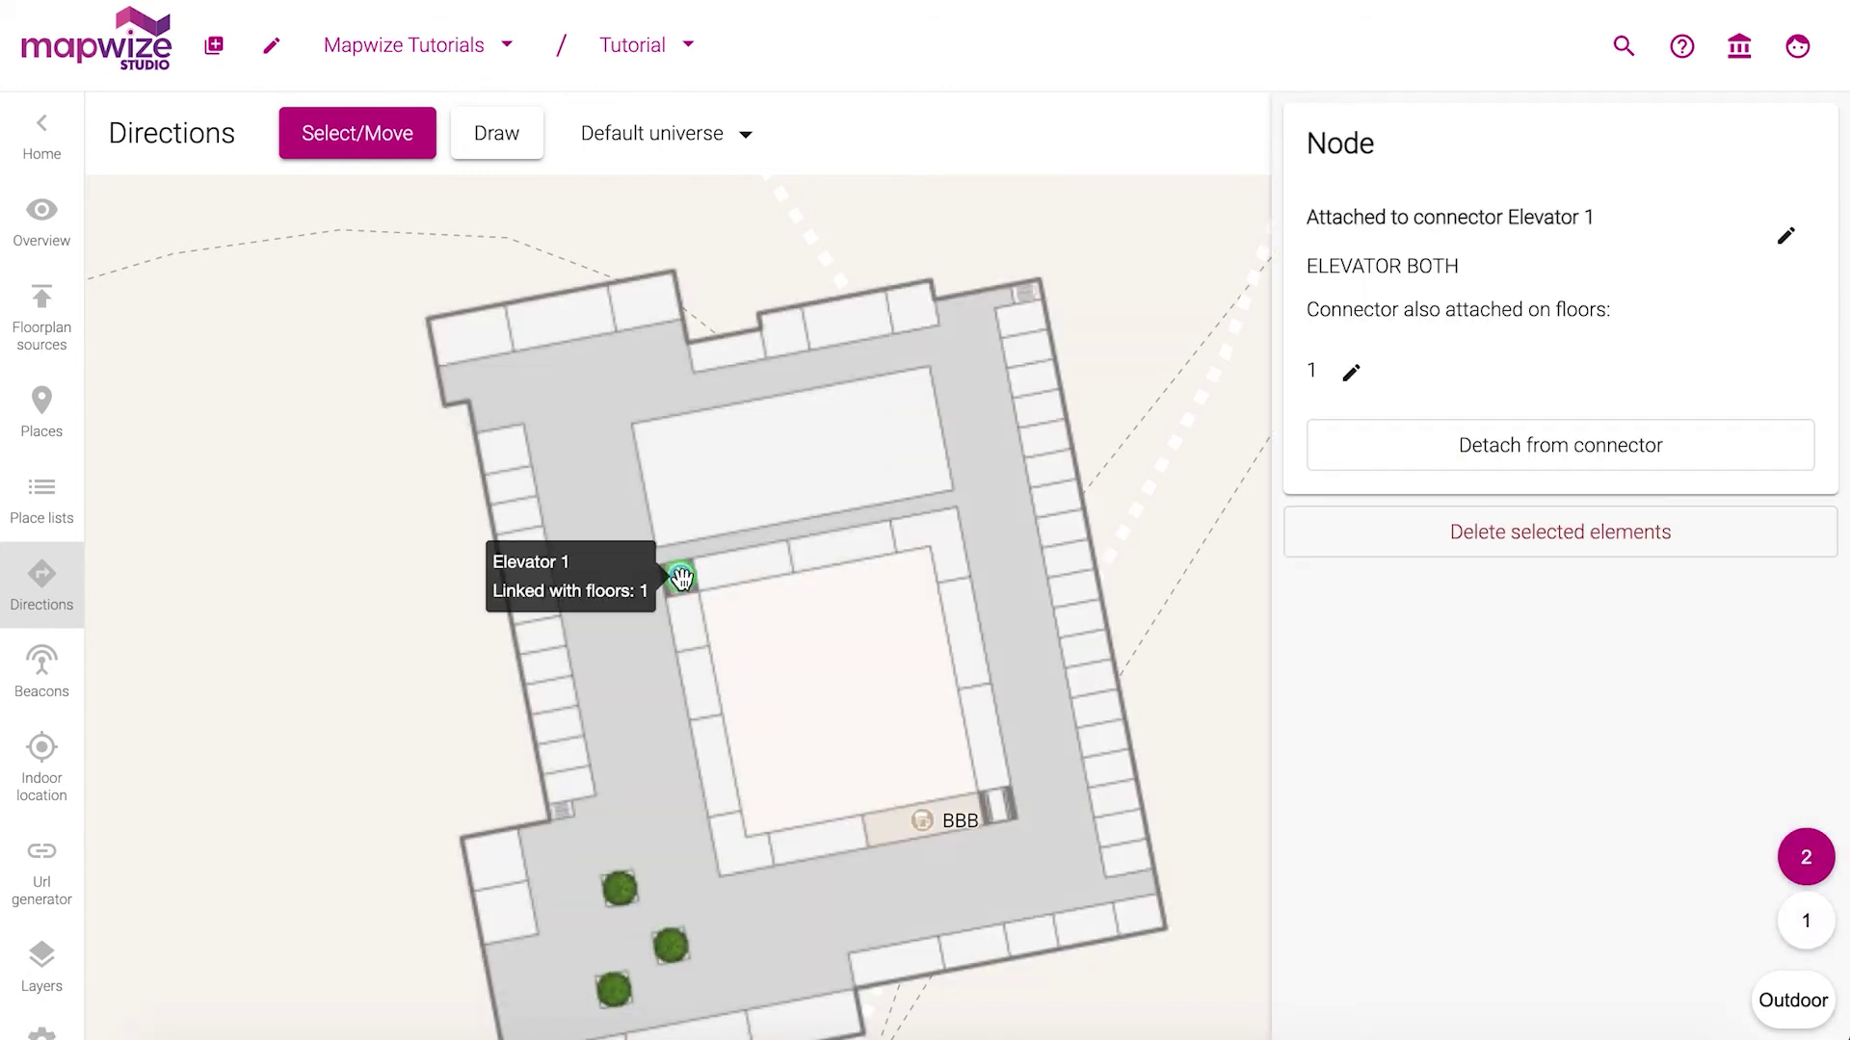
click(494, 140)
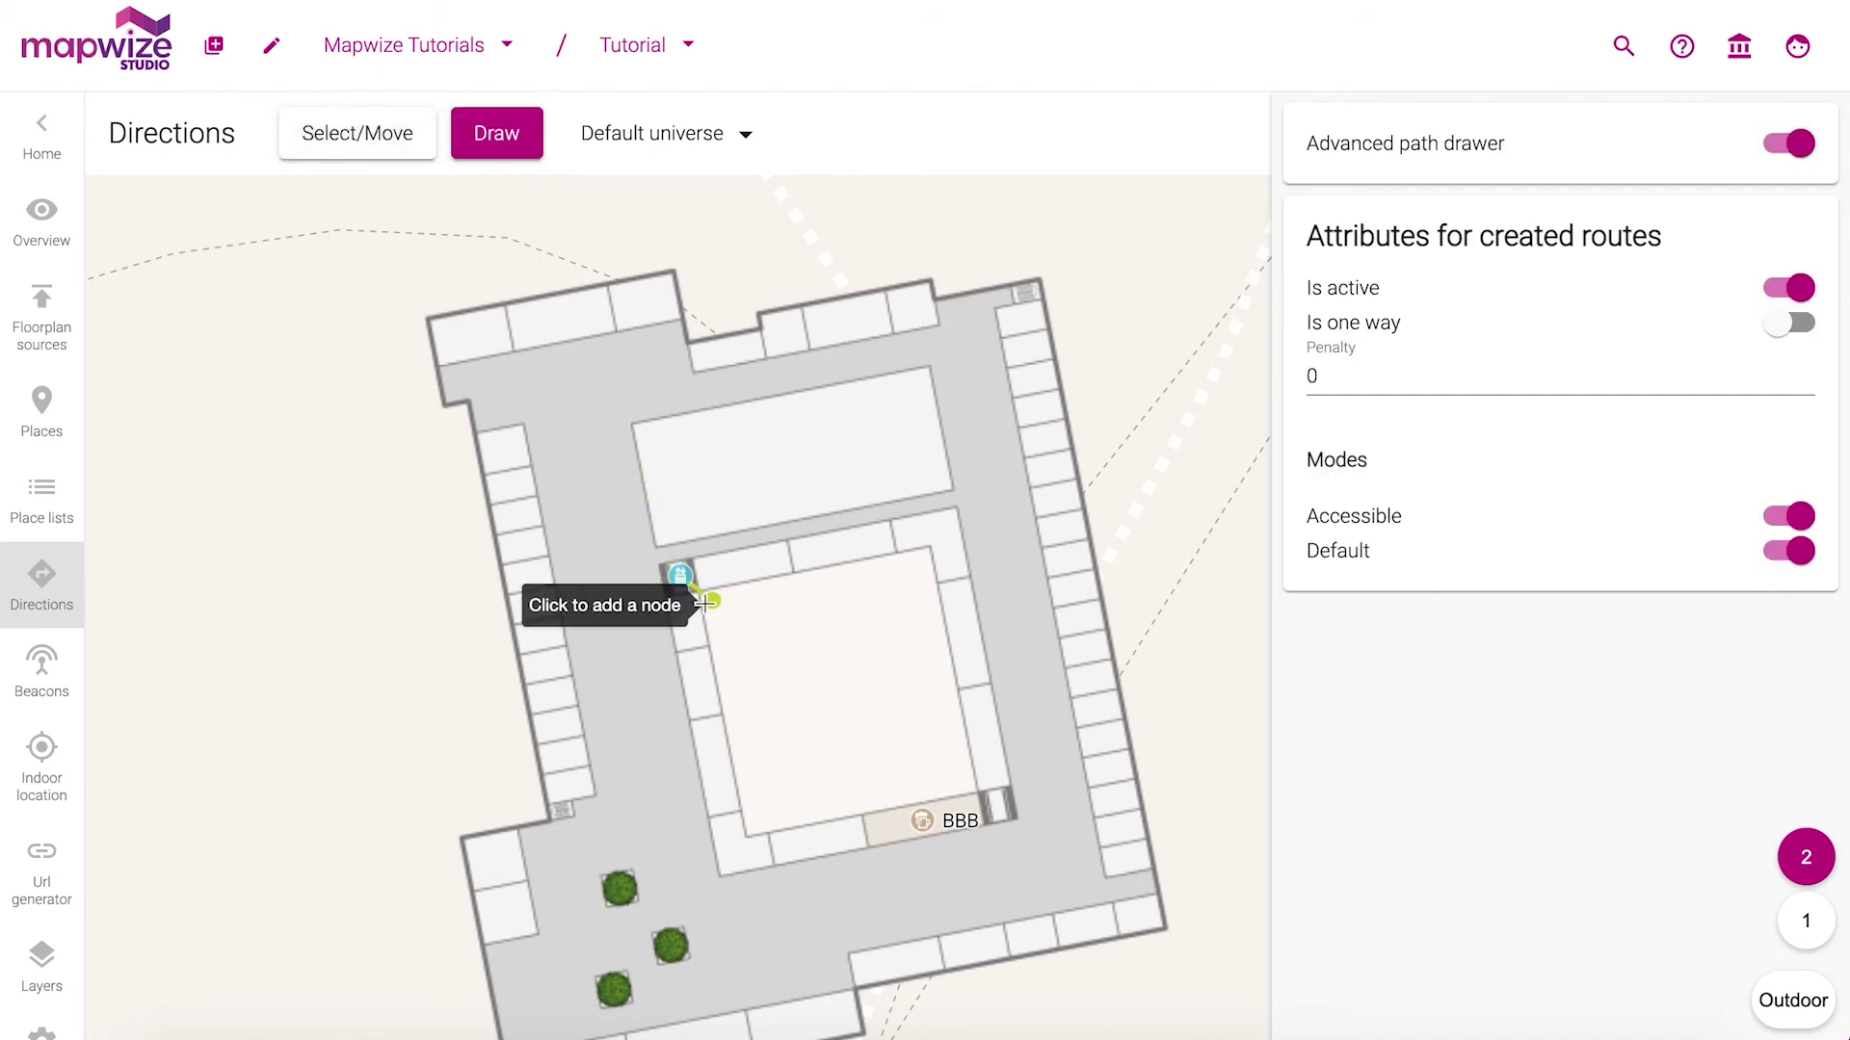
click(663, 554)
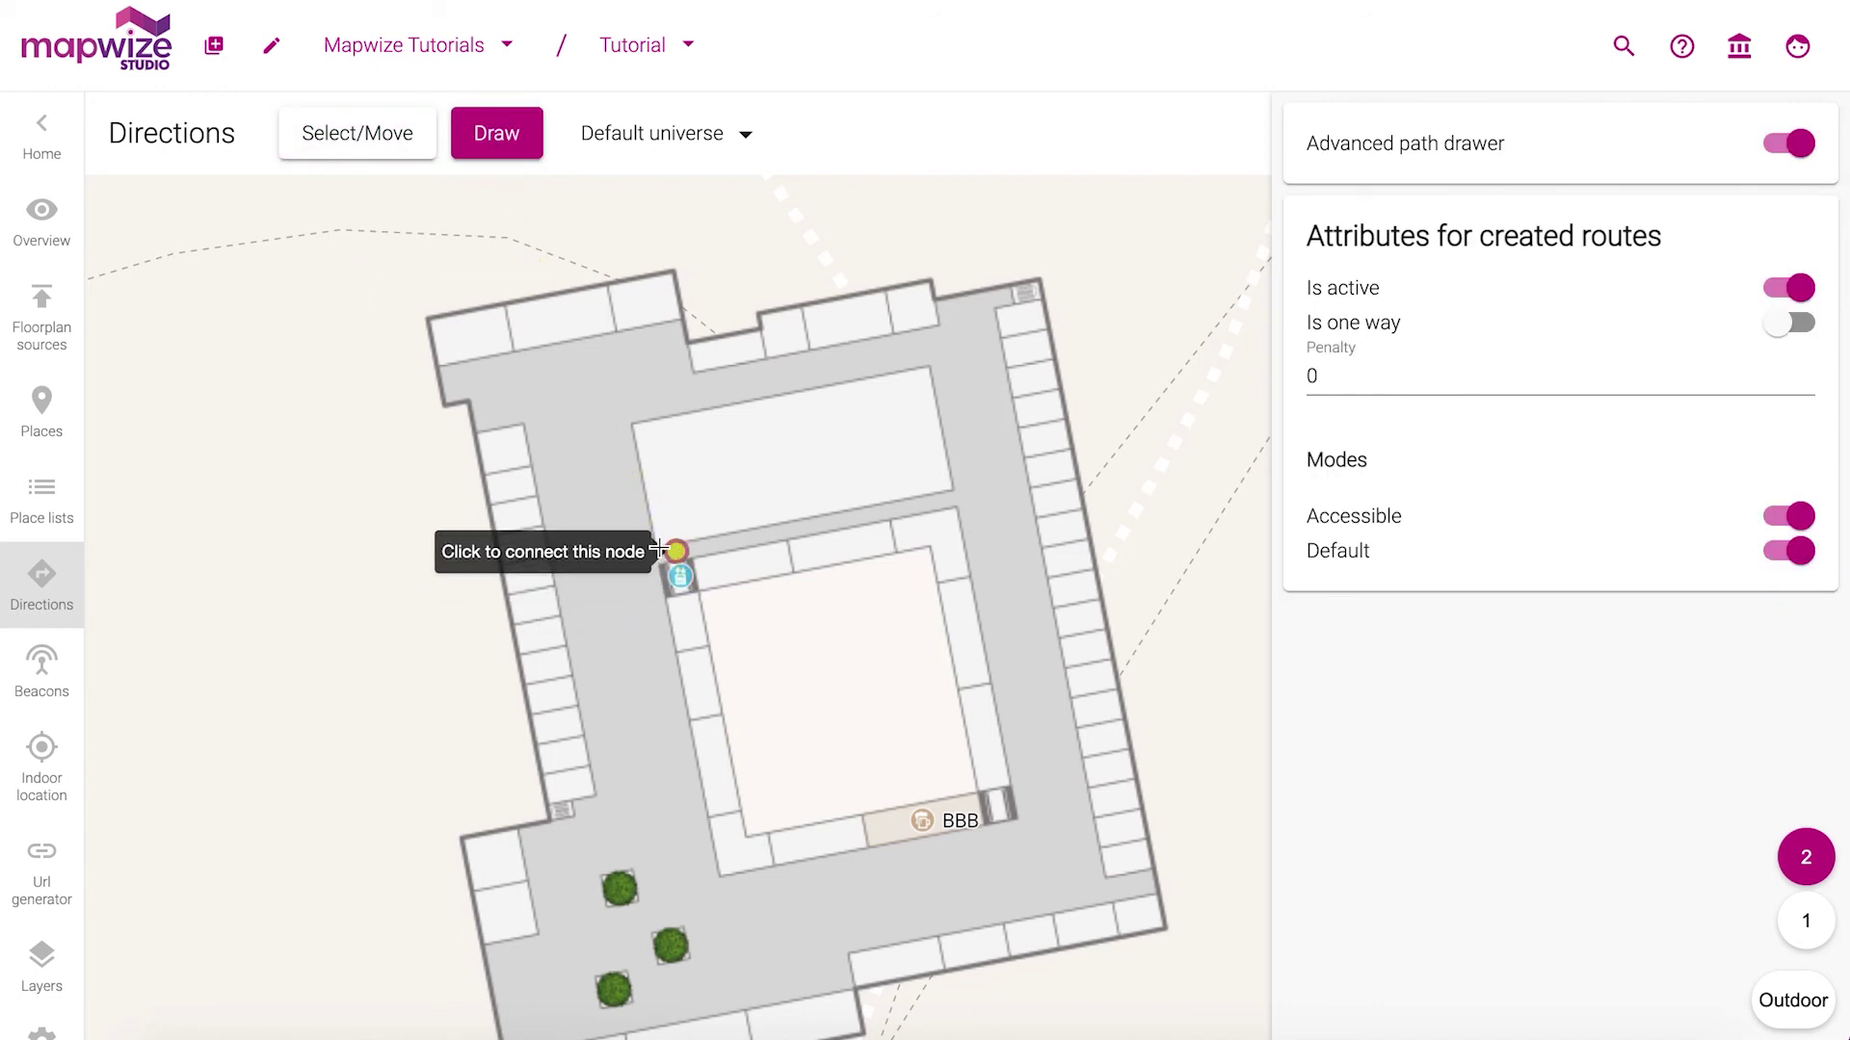
scroll(663, 552, up, 3)
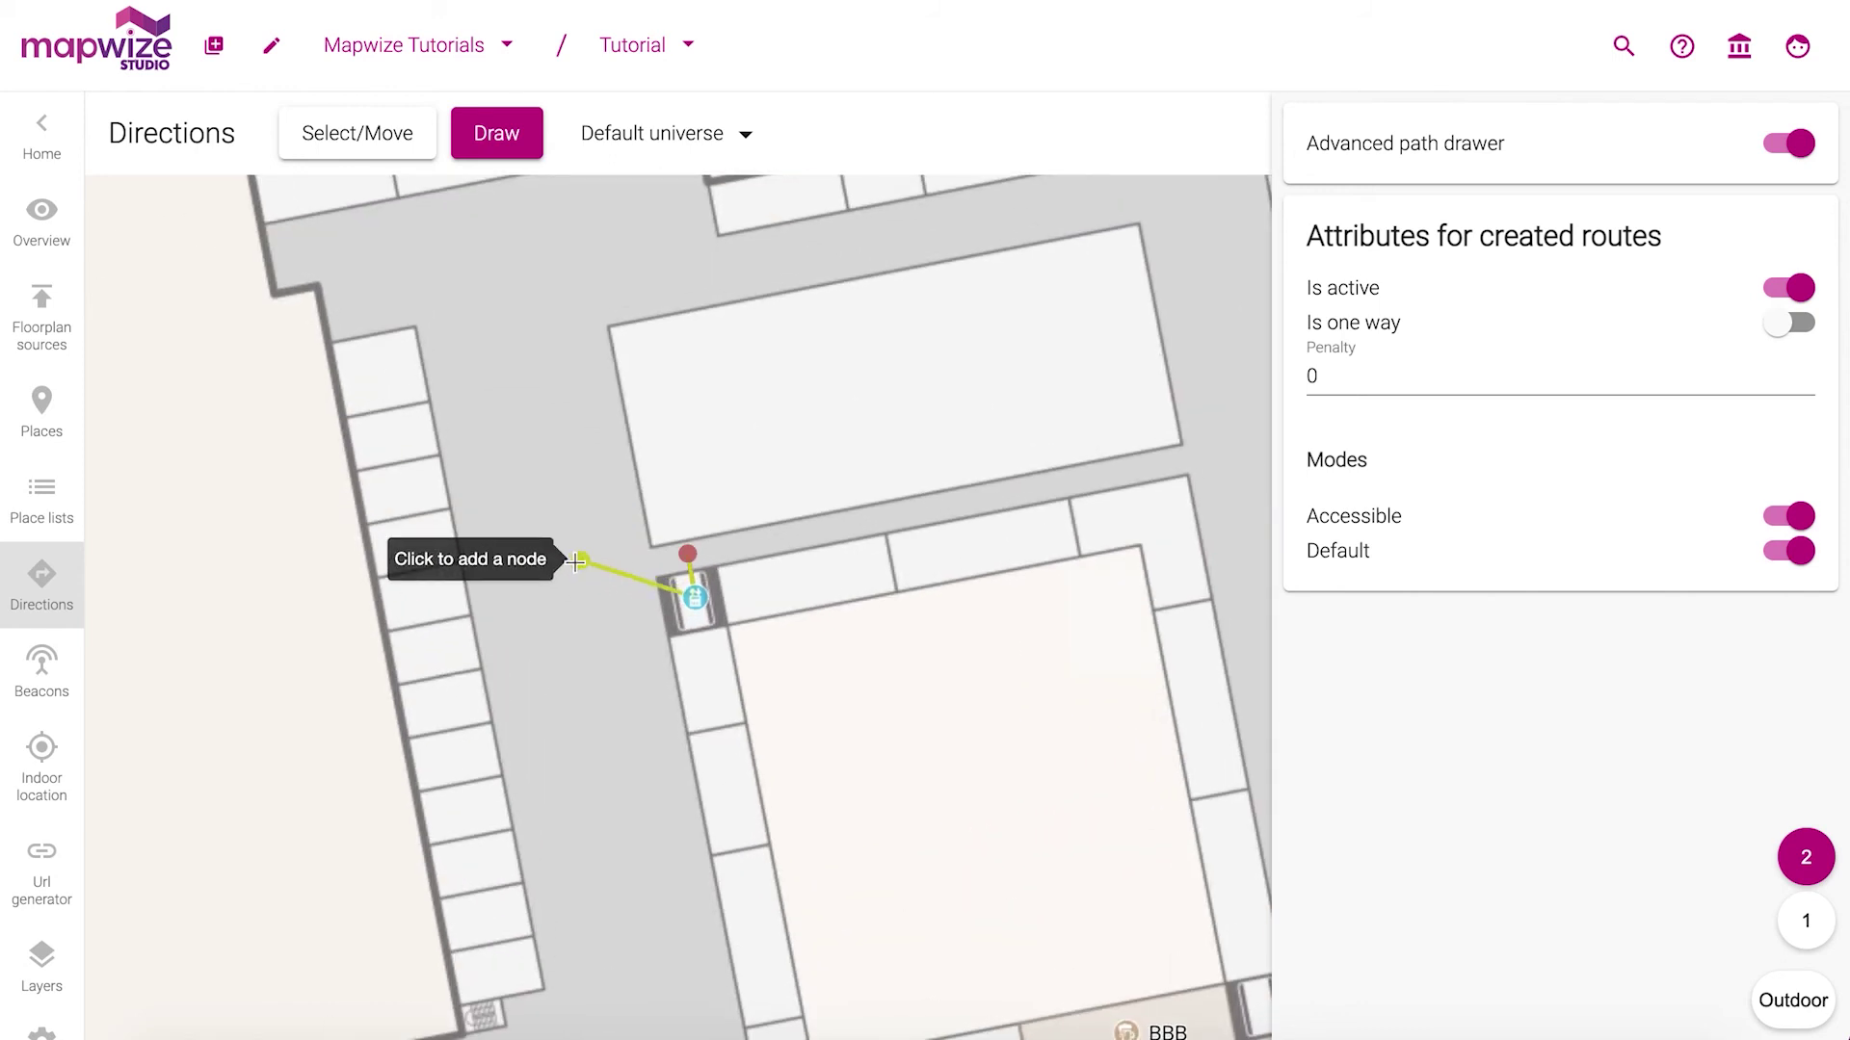
scroll(569, 562, up, 5)
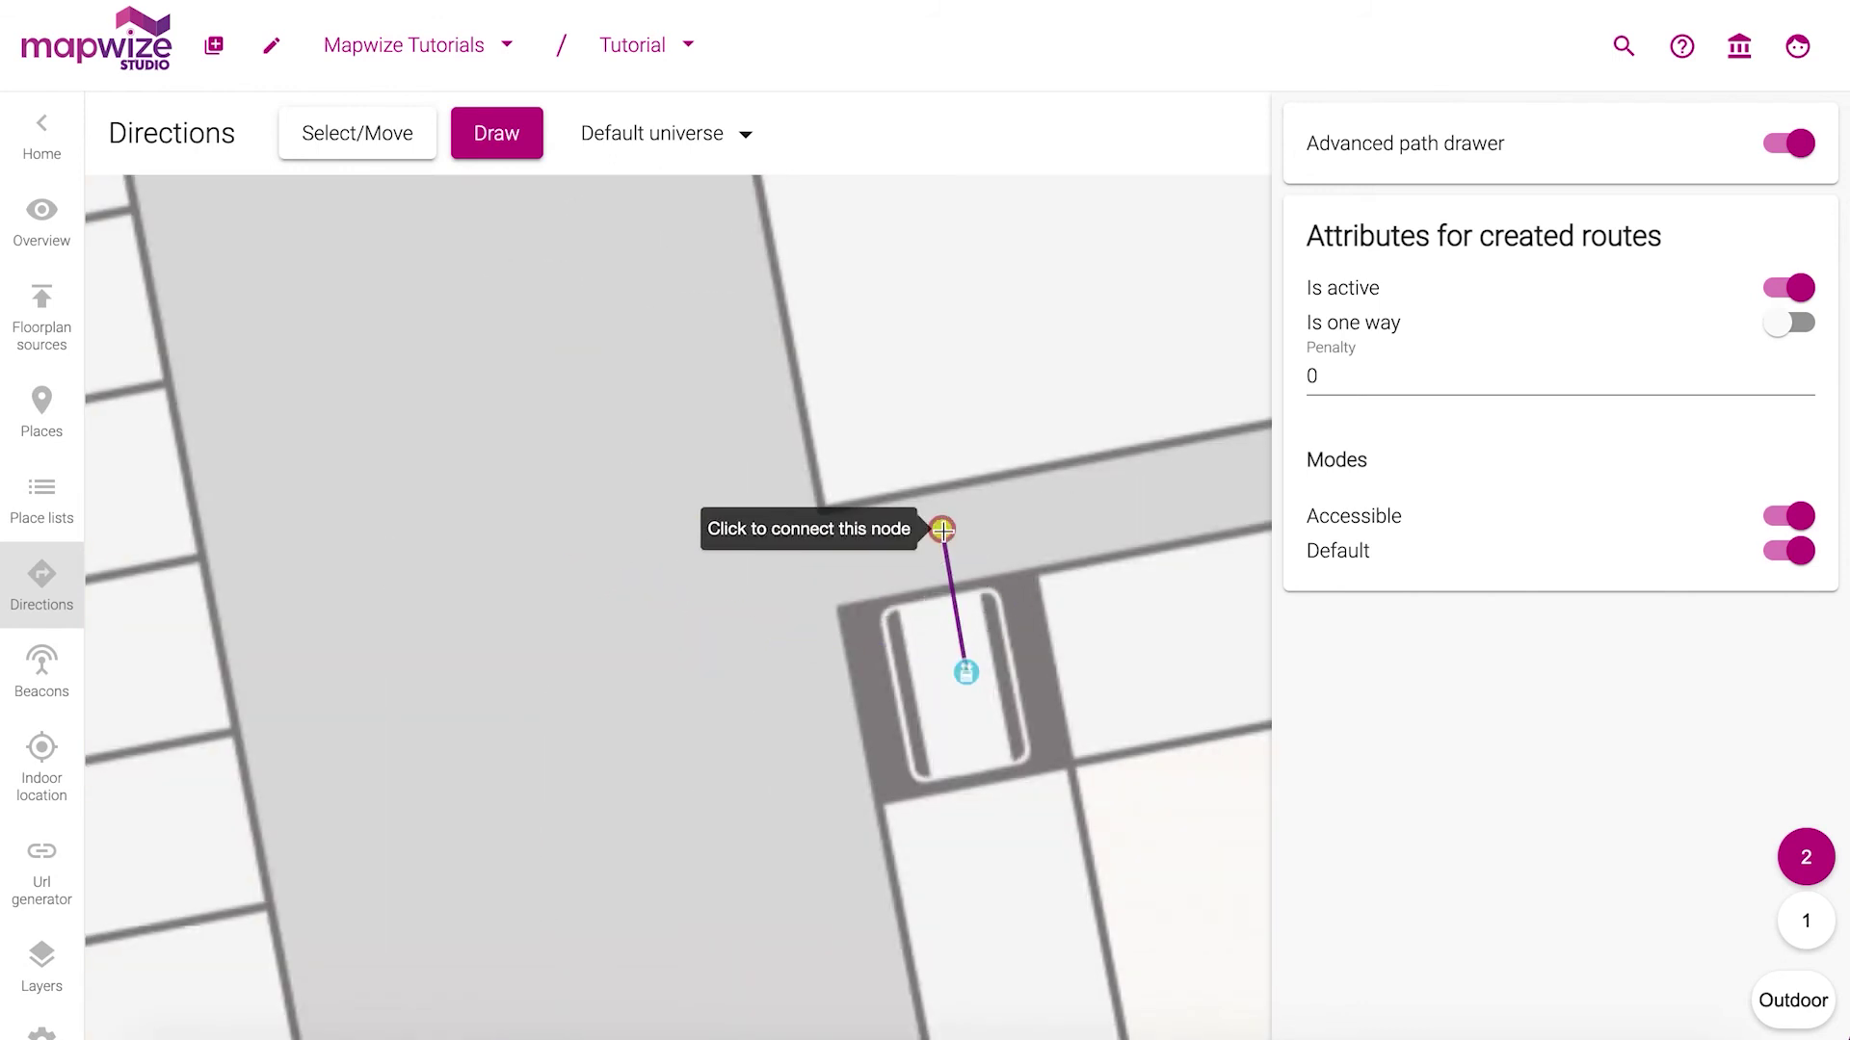
click(850, 553)
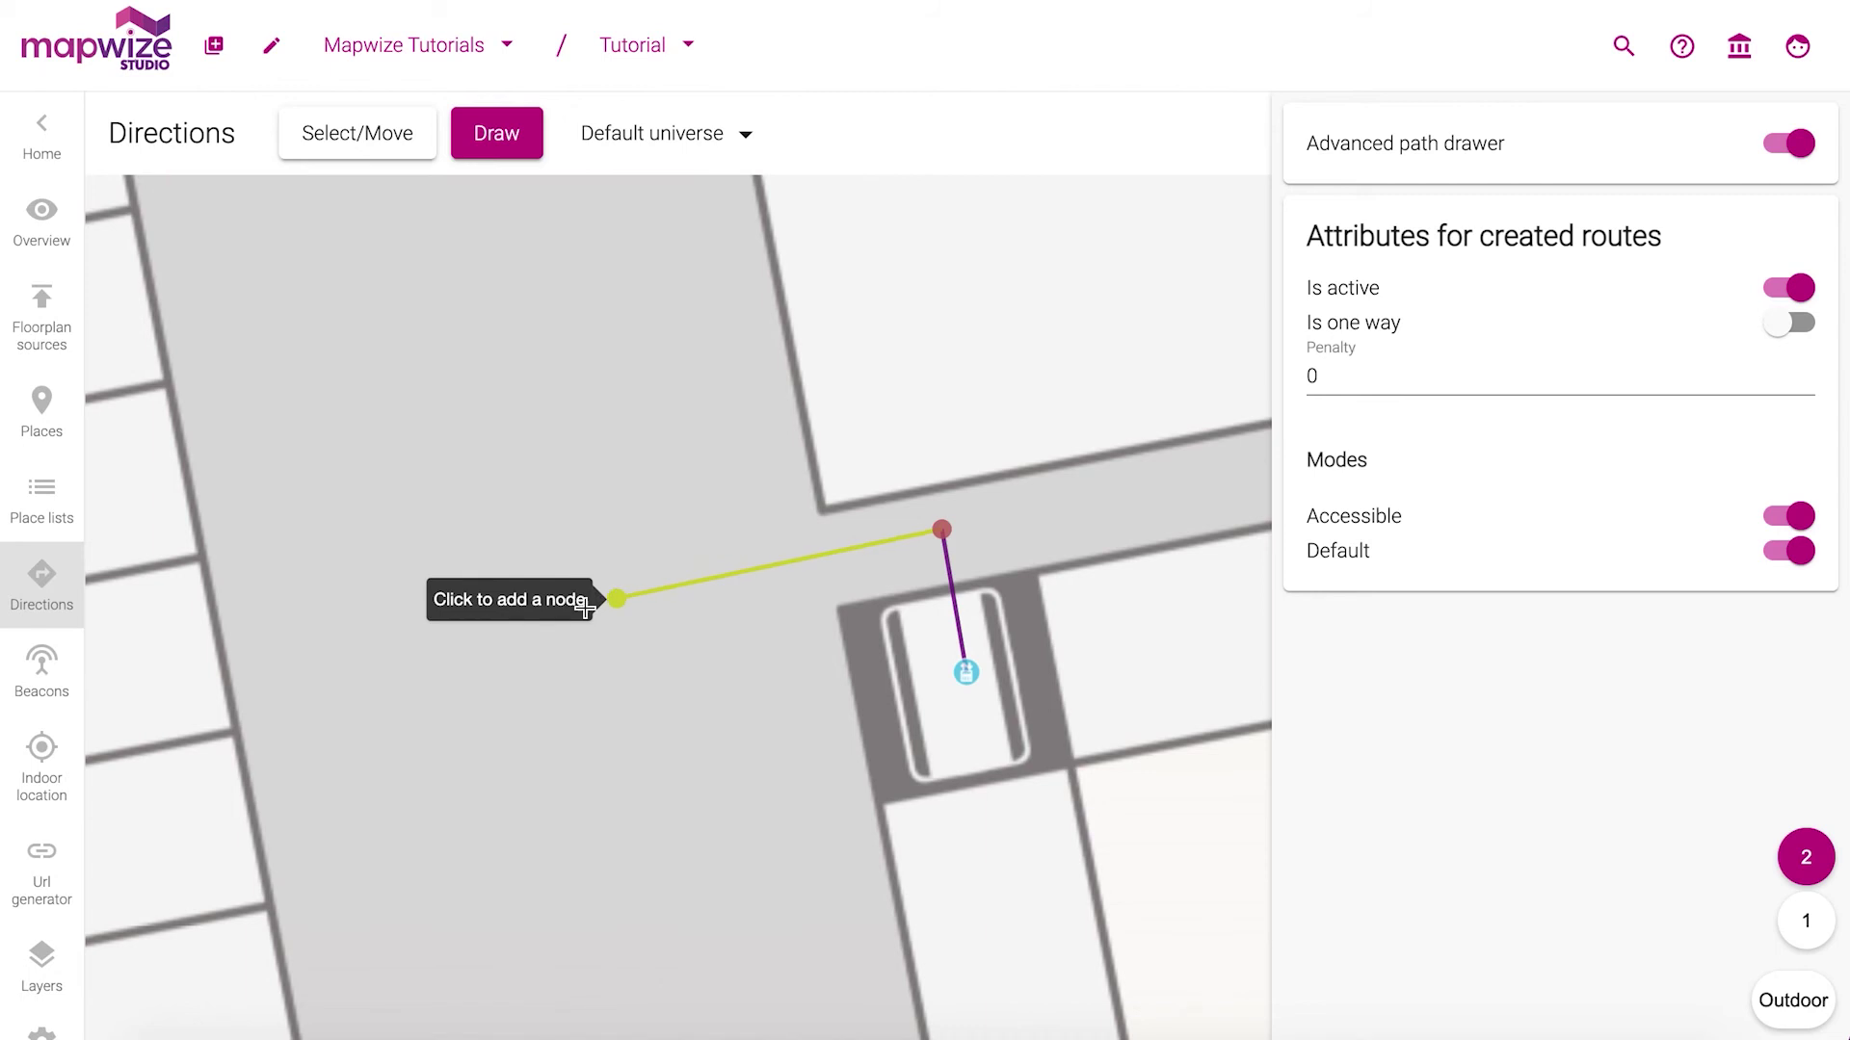
click(500, 618)
scroll(578, 751, down, 5)
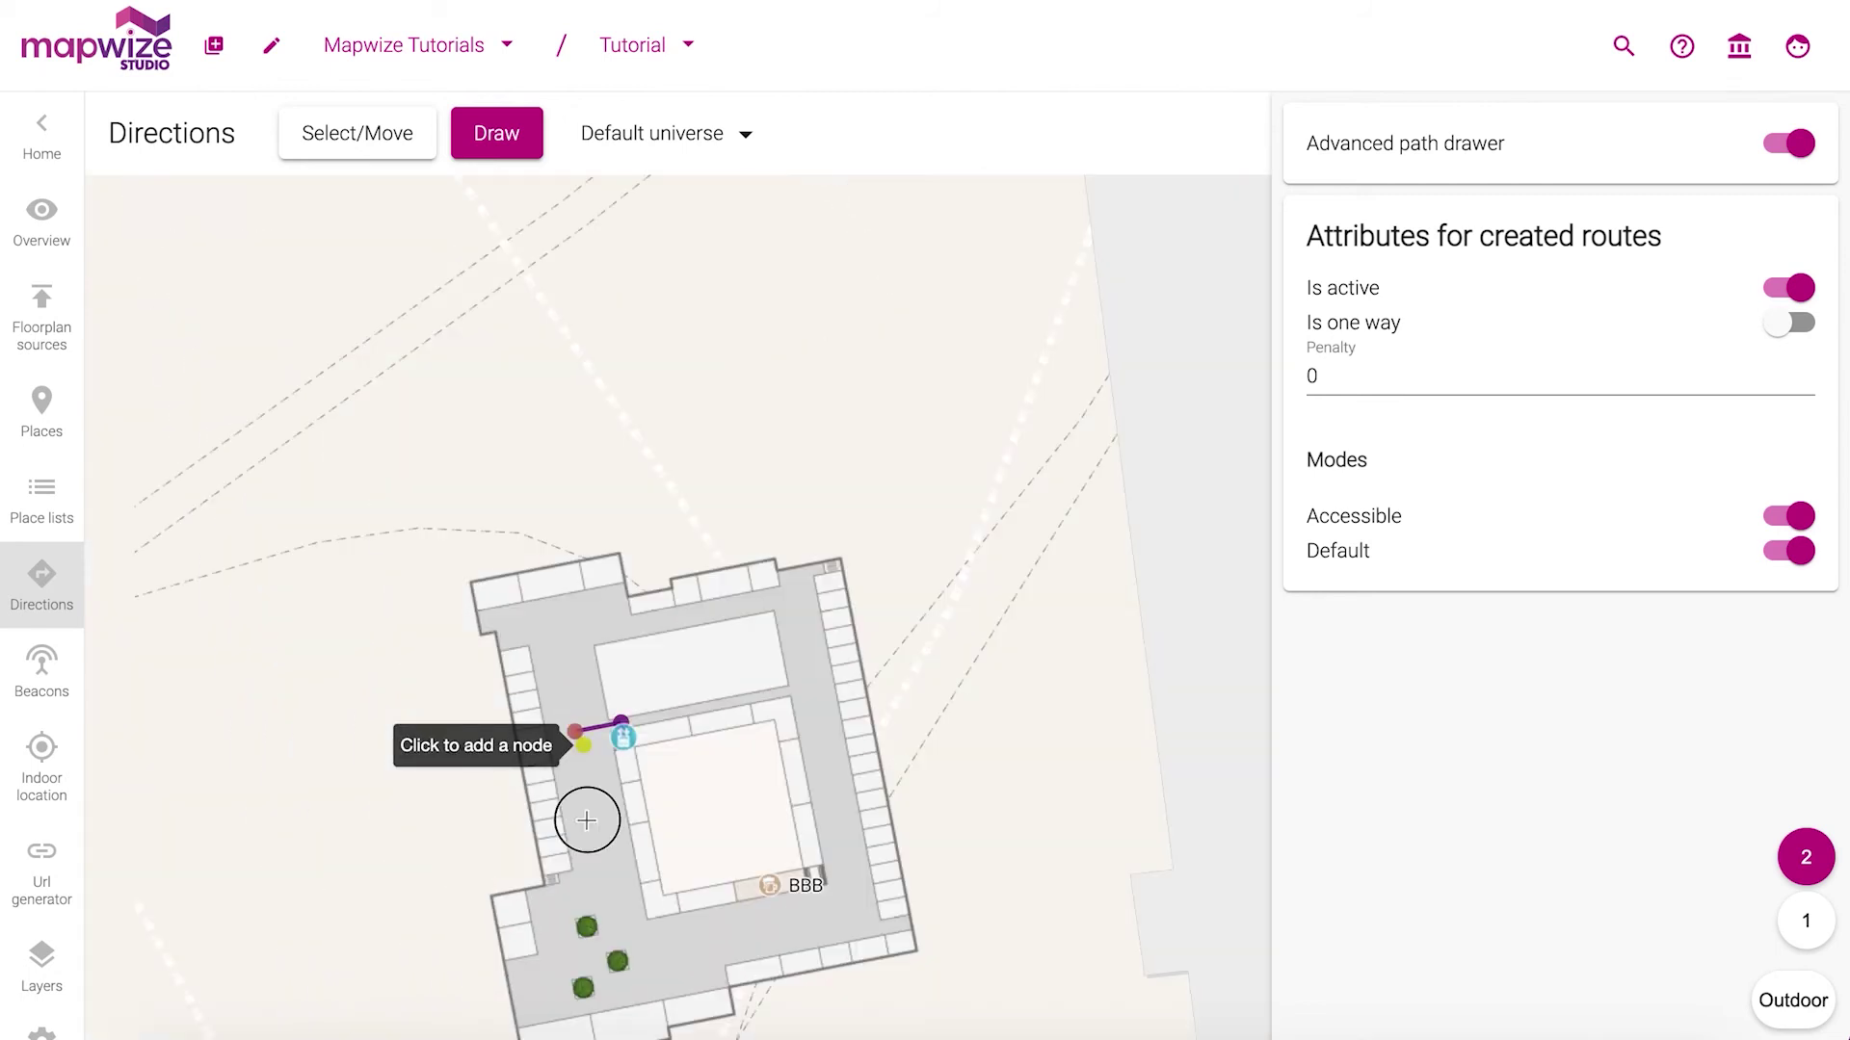
click(604, 578)
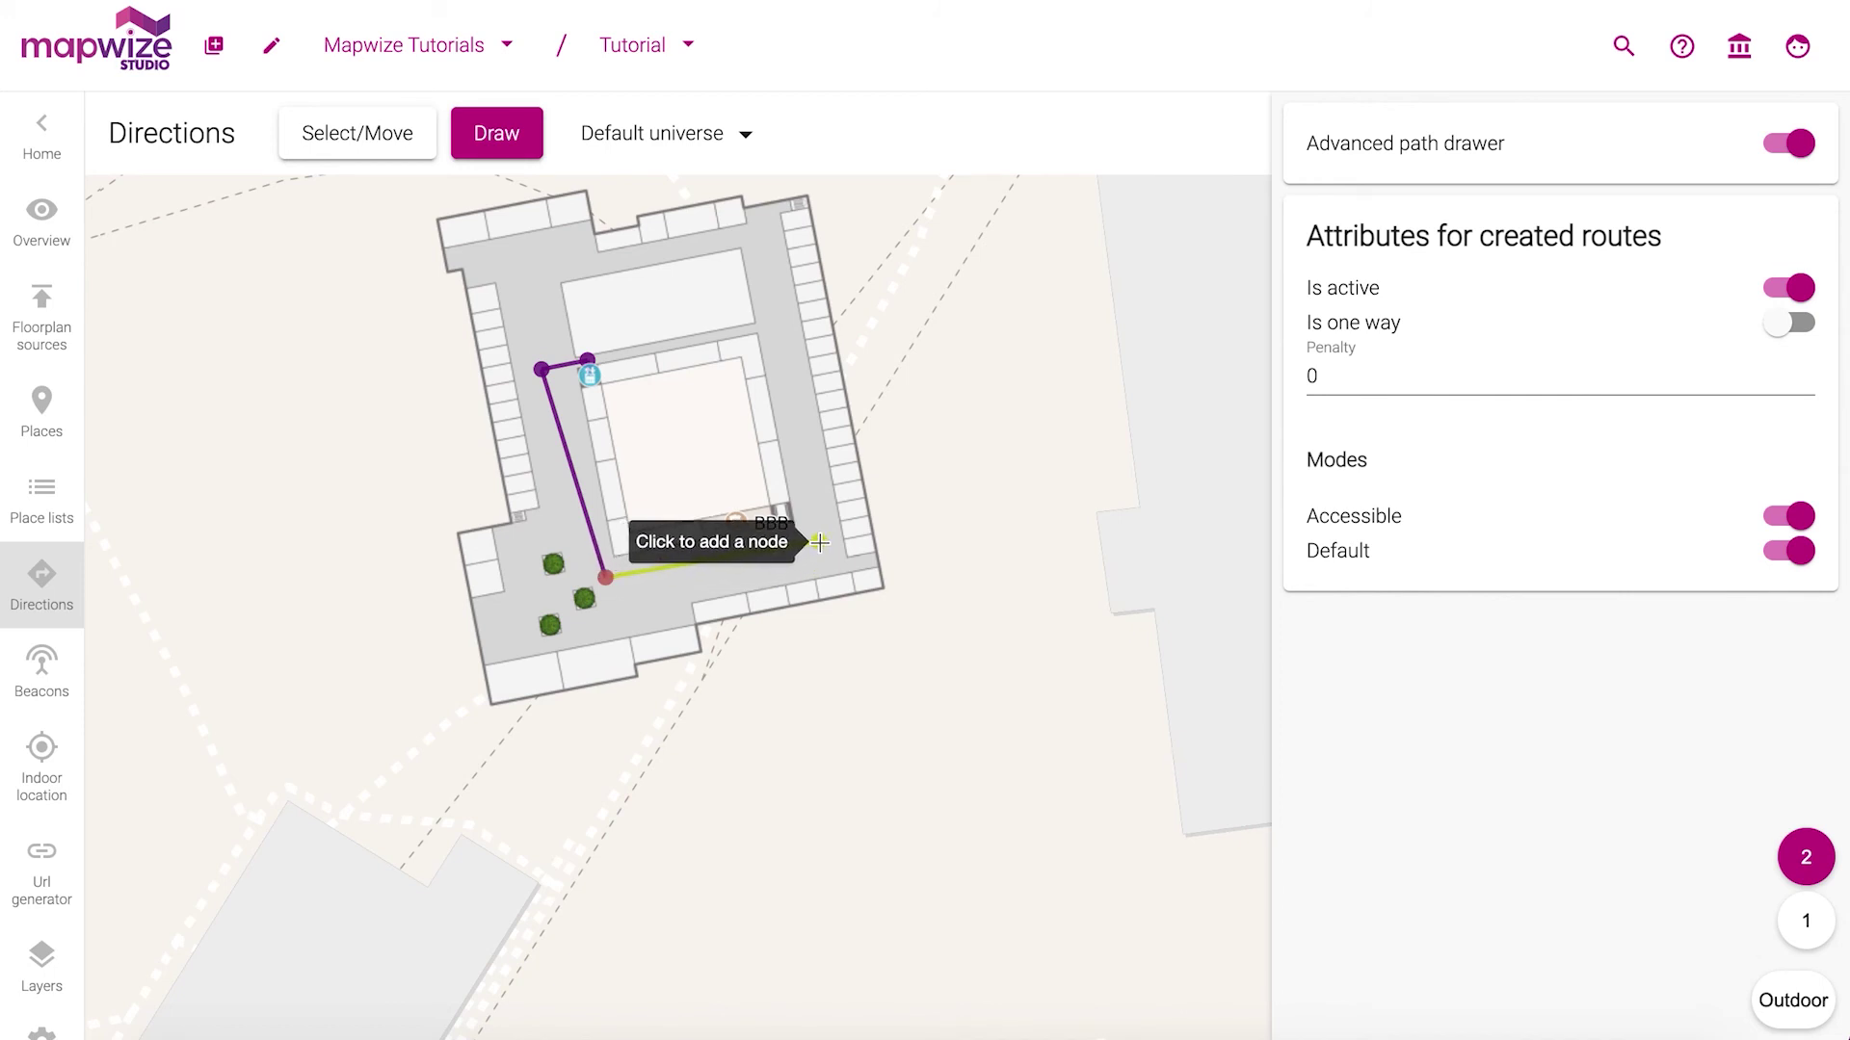
click(818, 540)
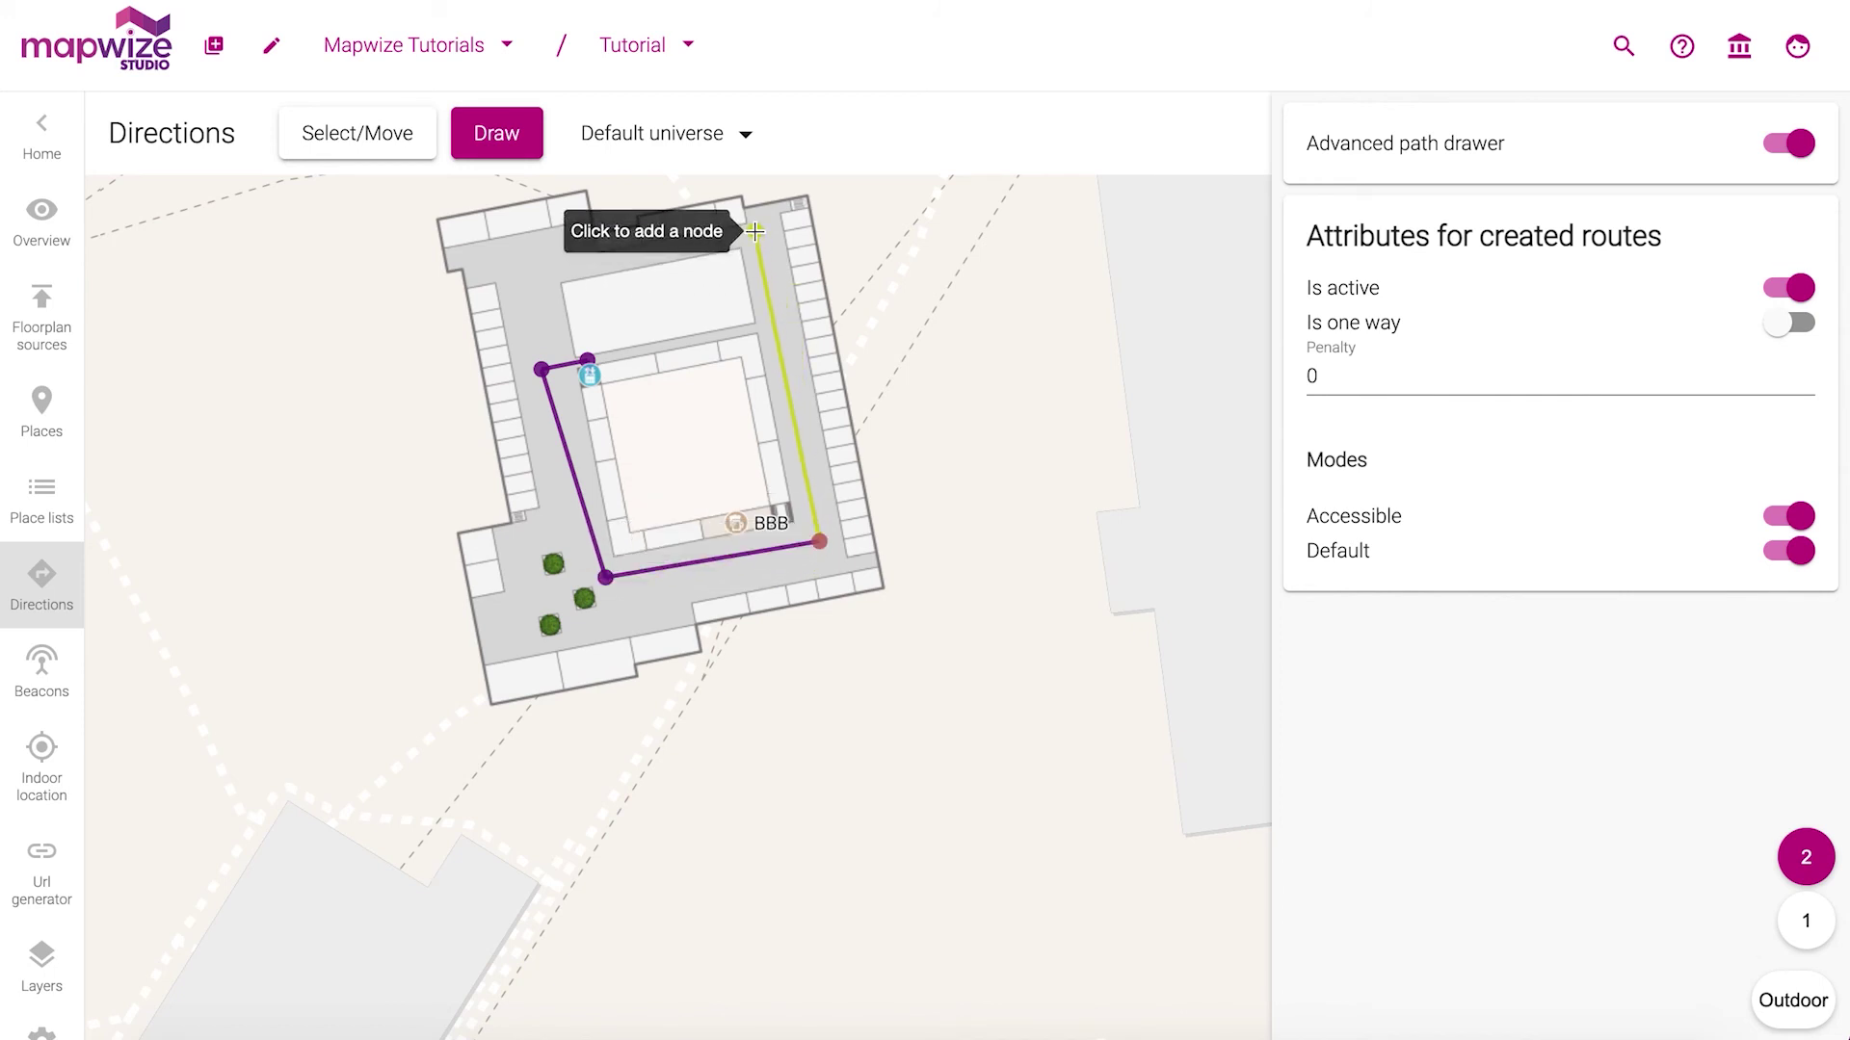
Extend the floor 2 routes along the top corridor and outer corner to close the loop.
scroll(766, 322, up, 5)
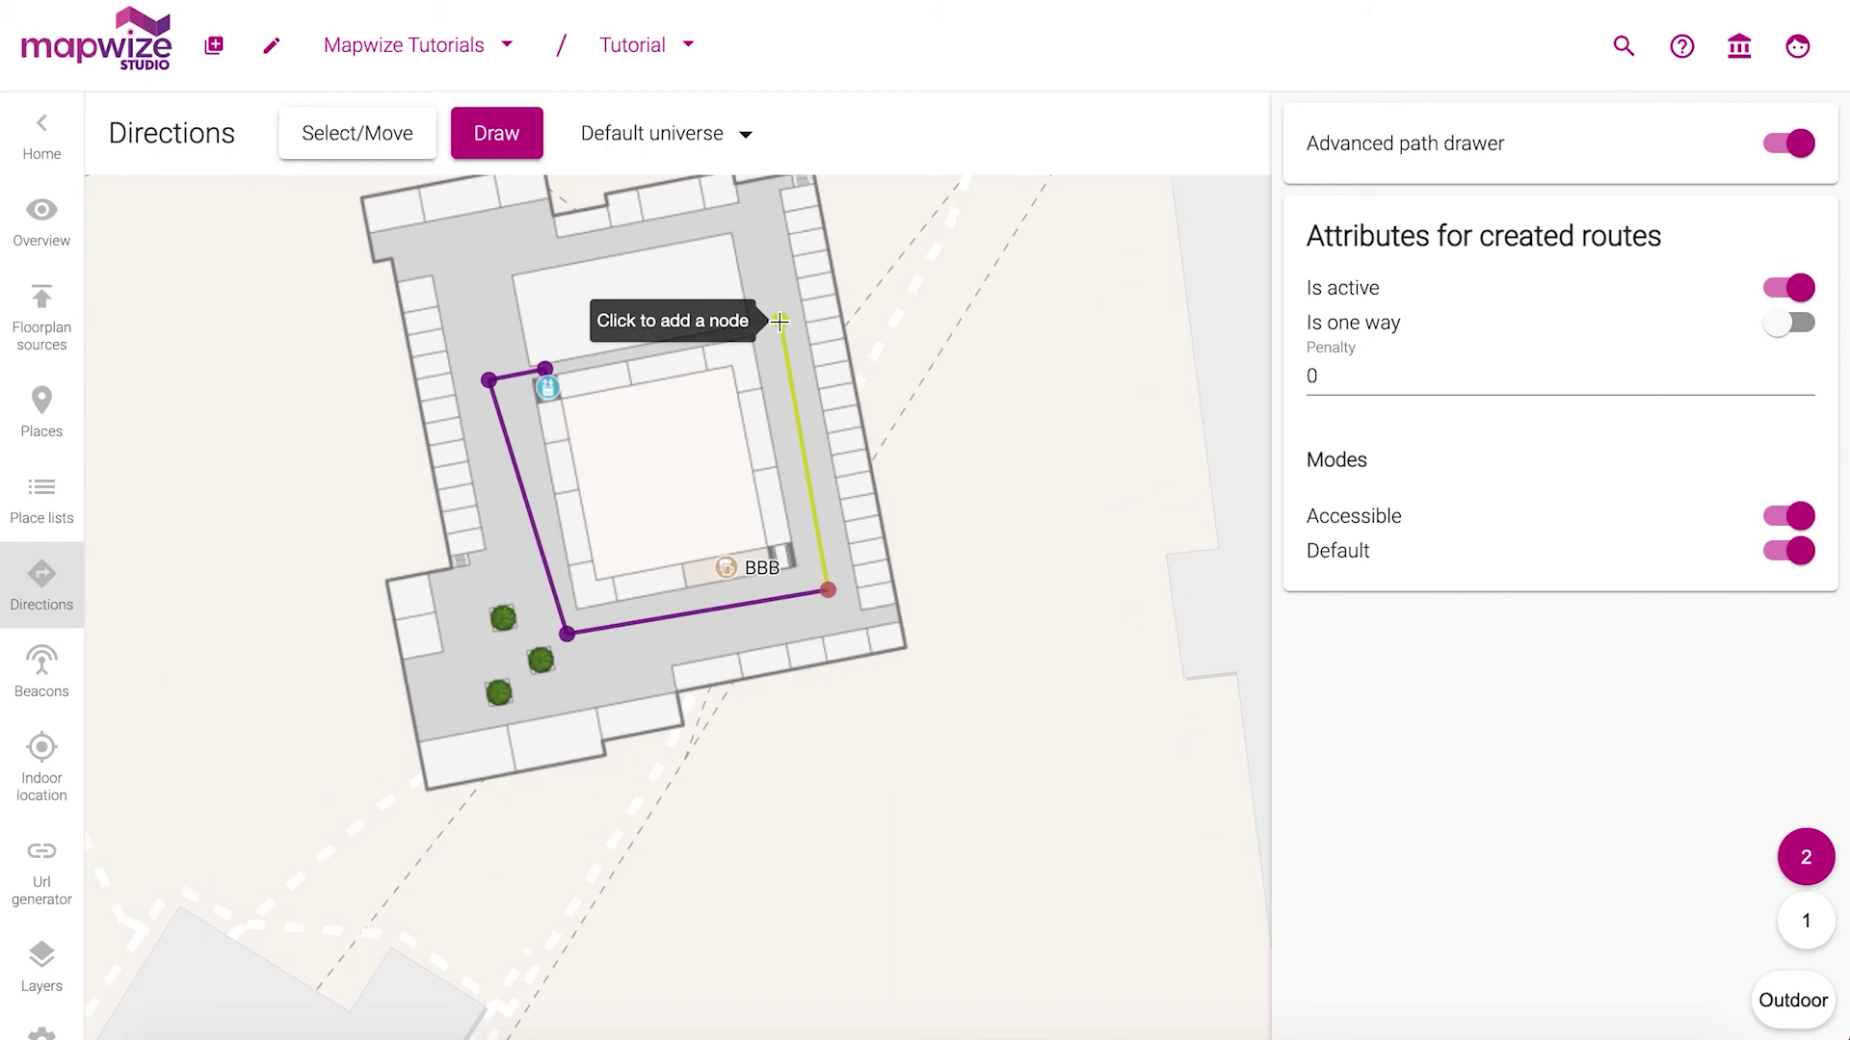
click(768, 334)
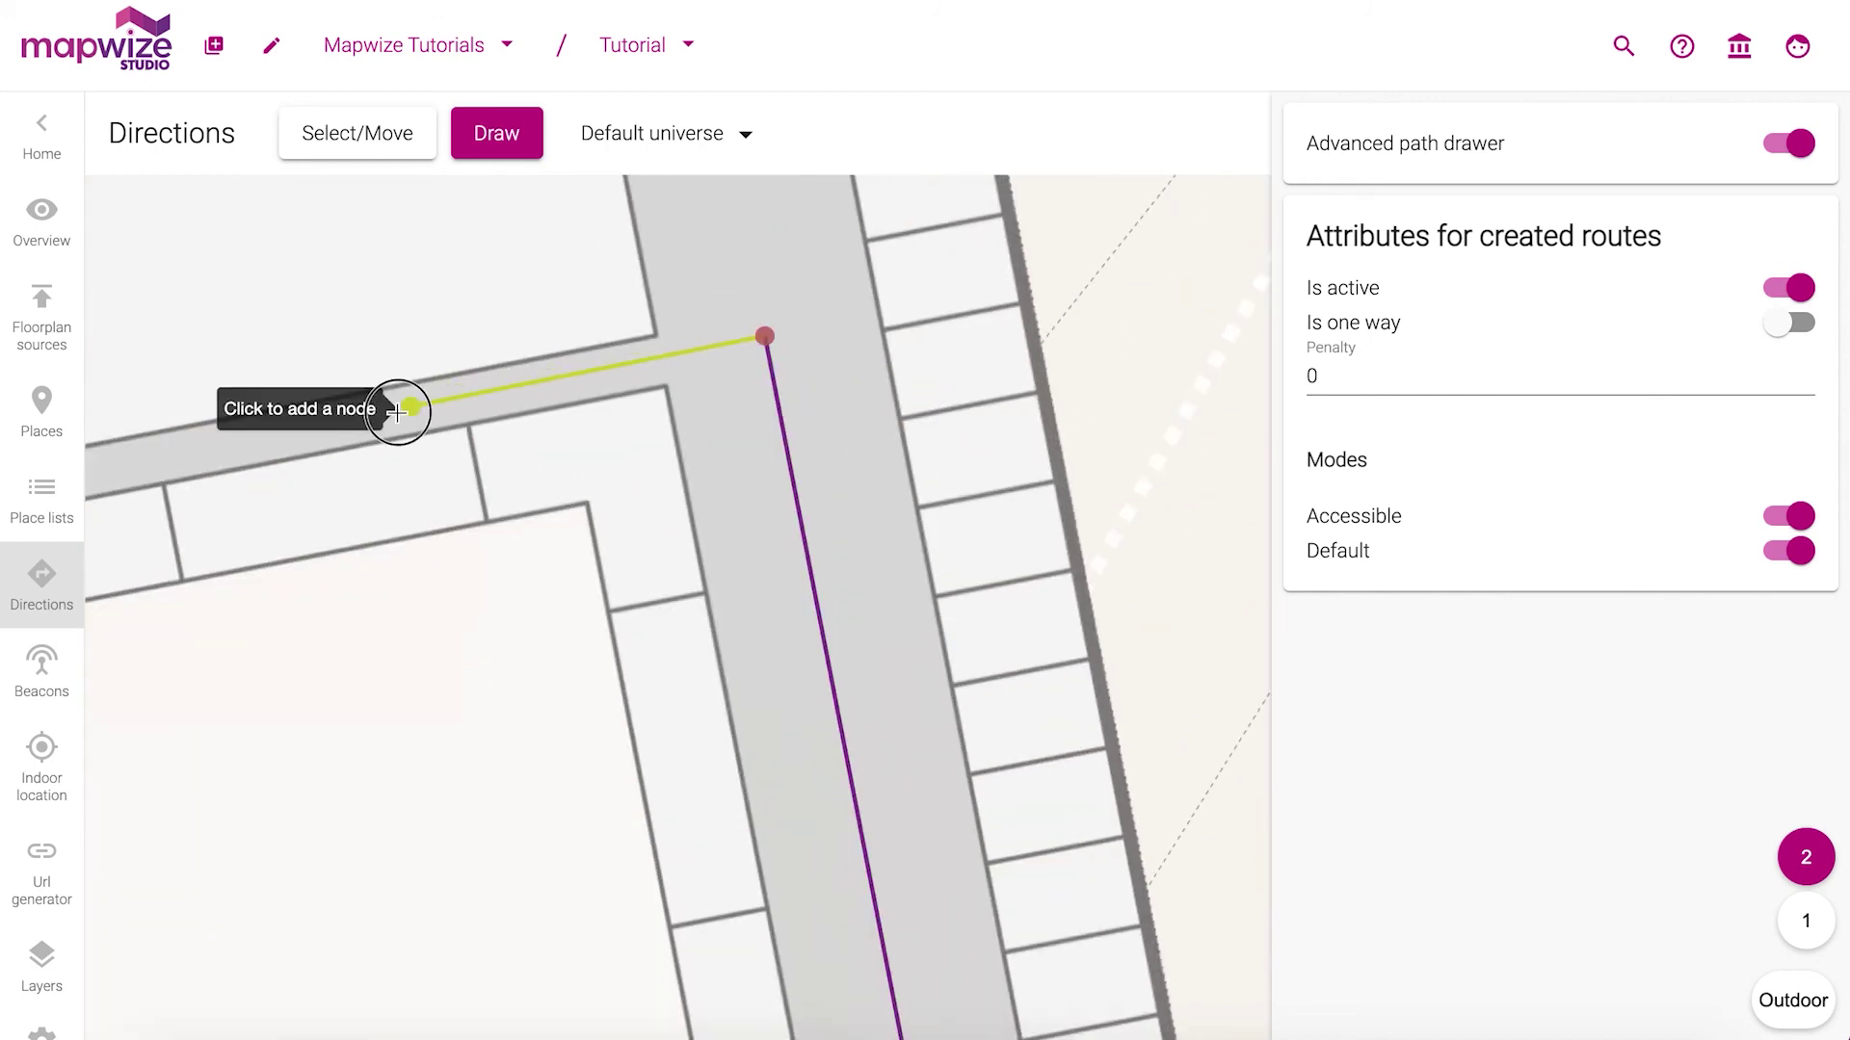
drag(401, 414, 1034, 324)
click(475, 428)
click(252, 468)
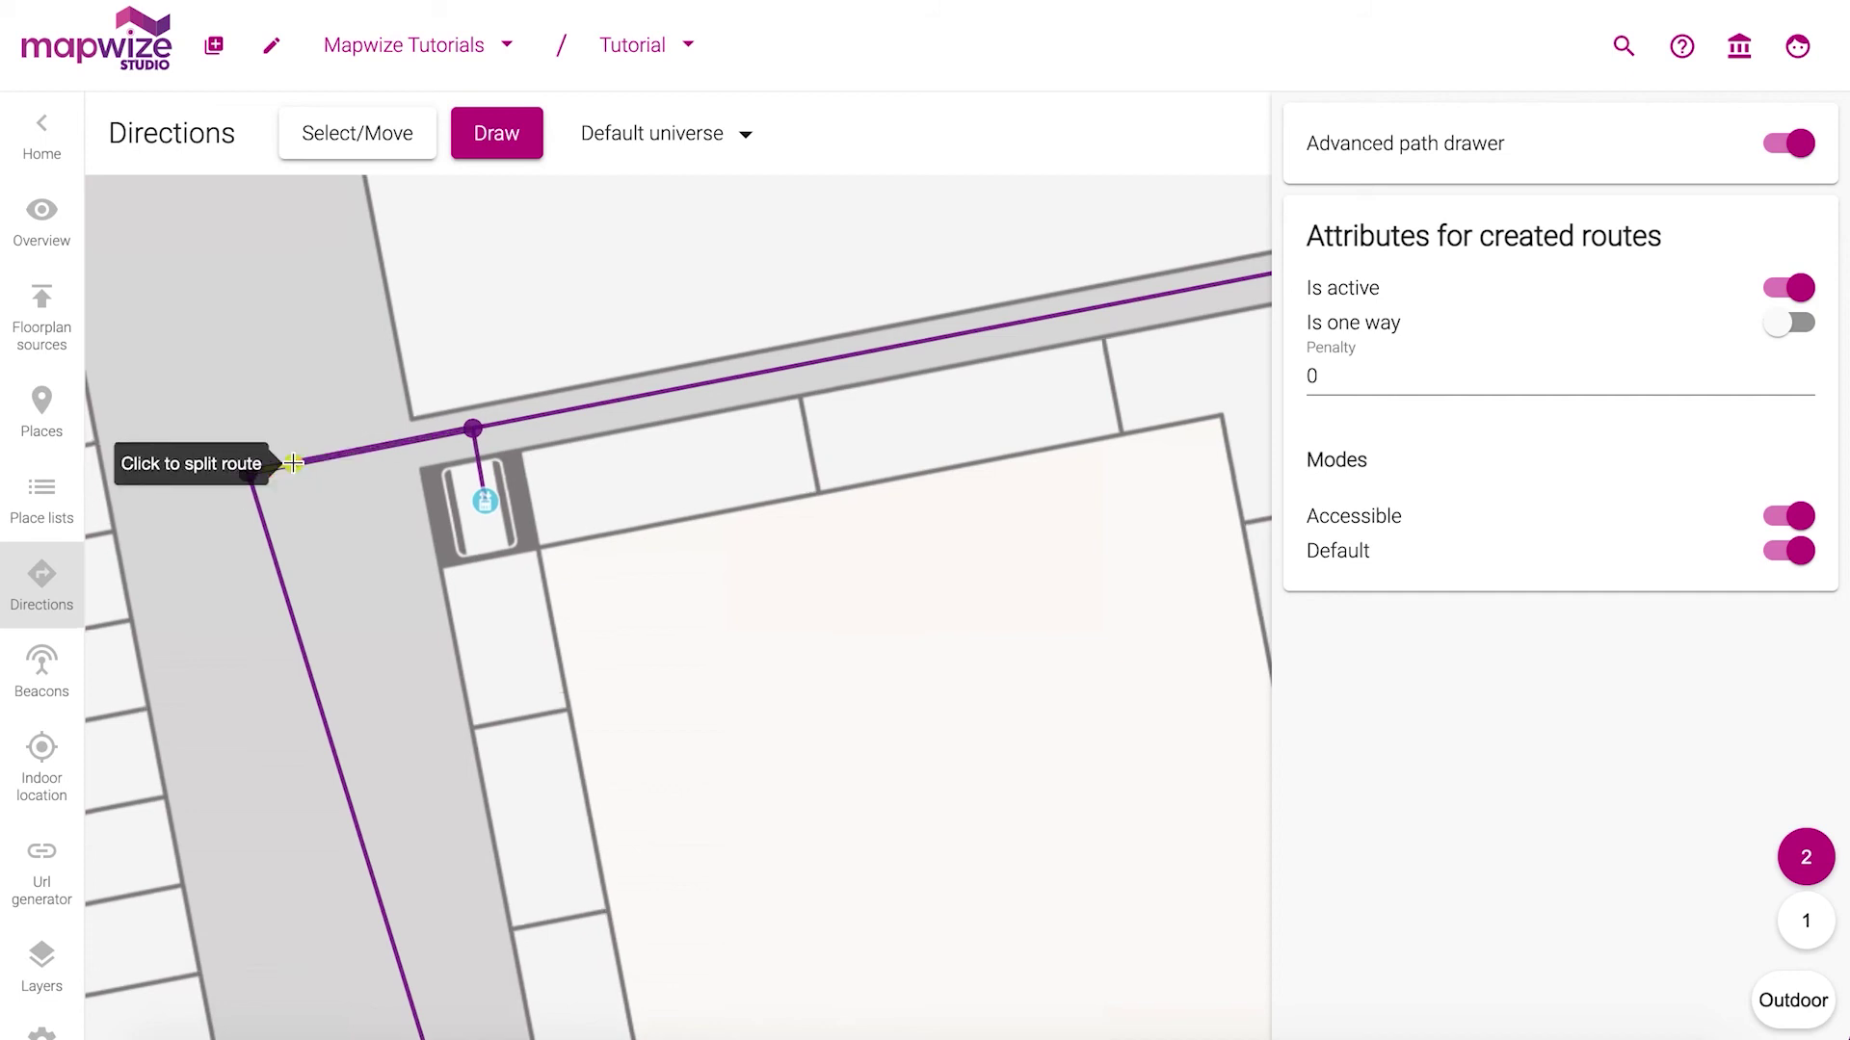
scroll(293, 463, down, 5)
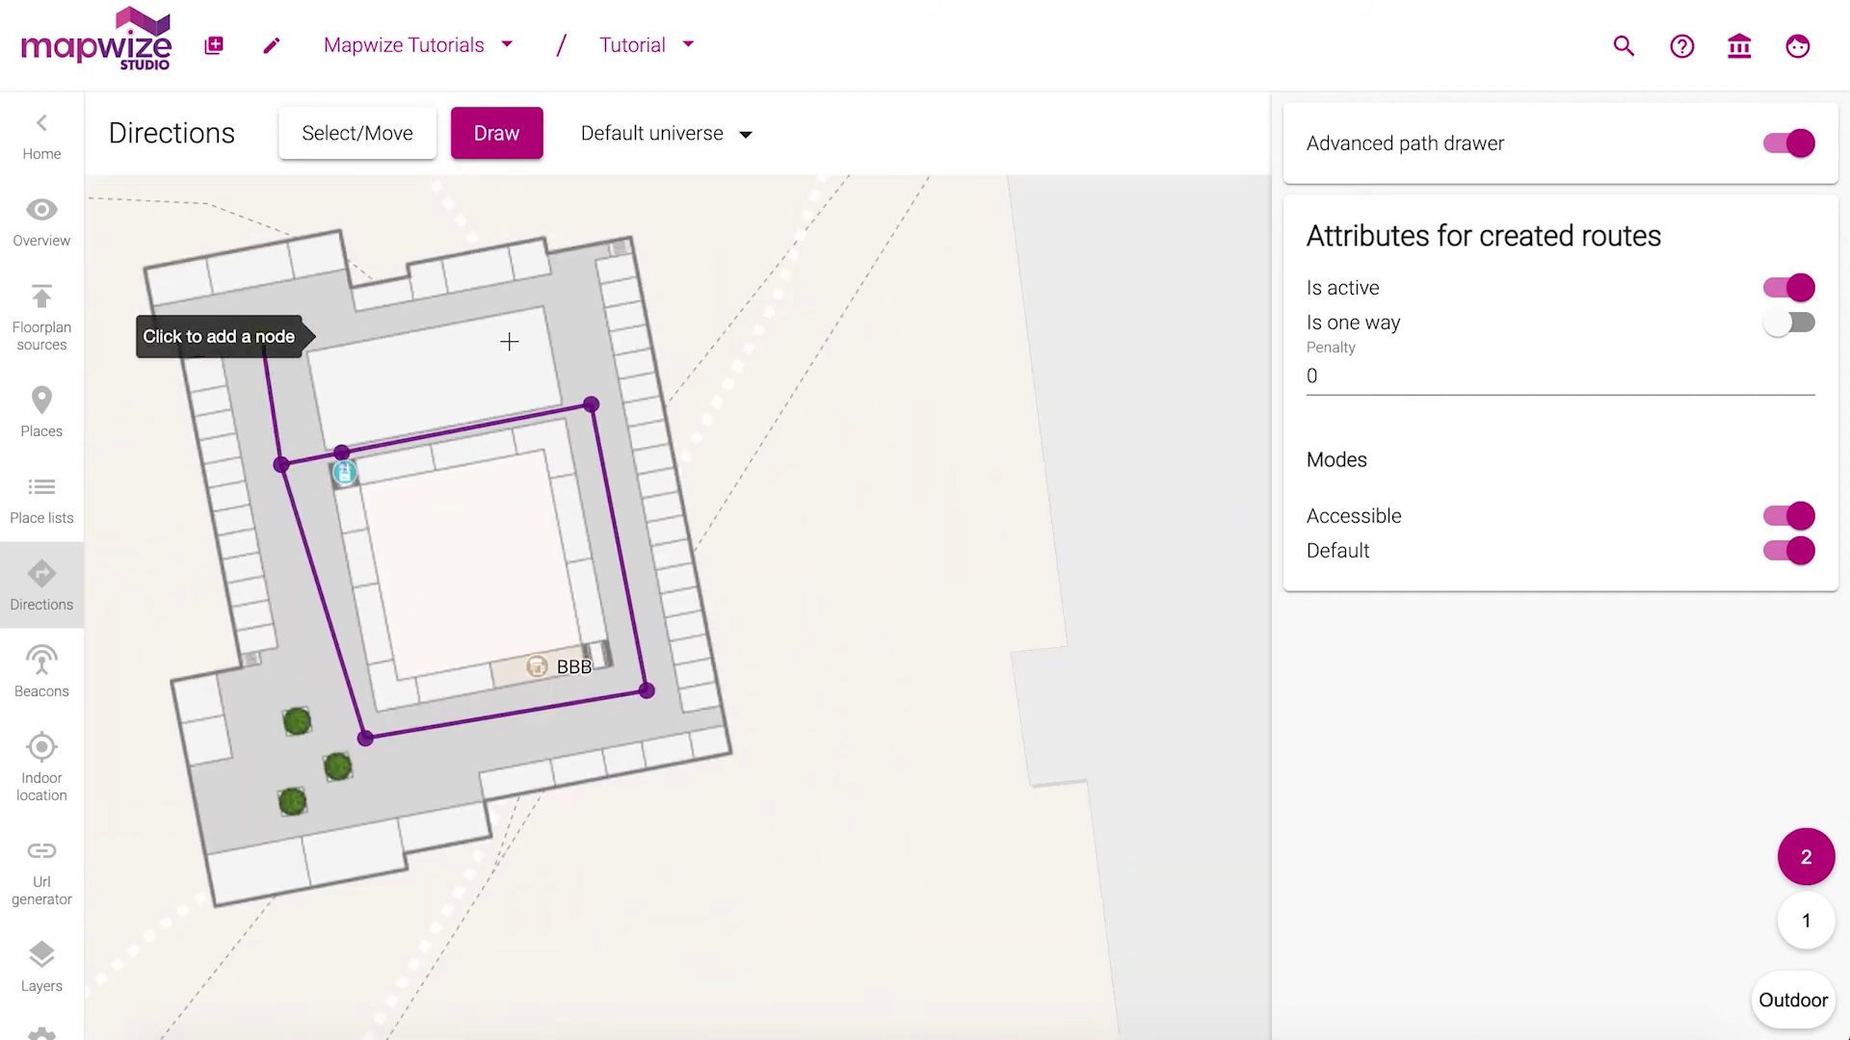
click(577, 284)
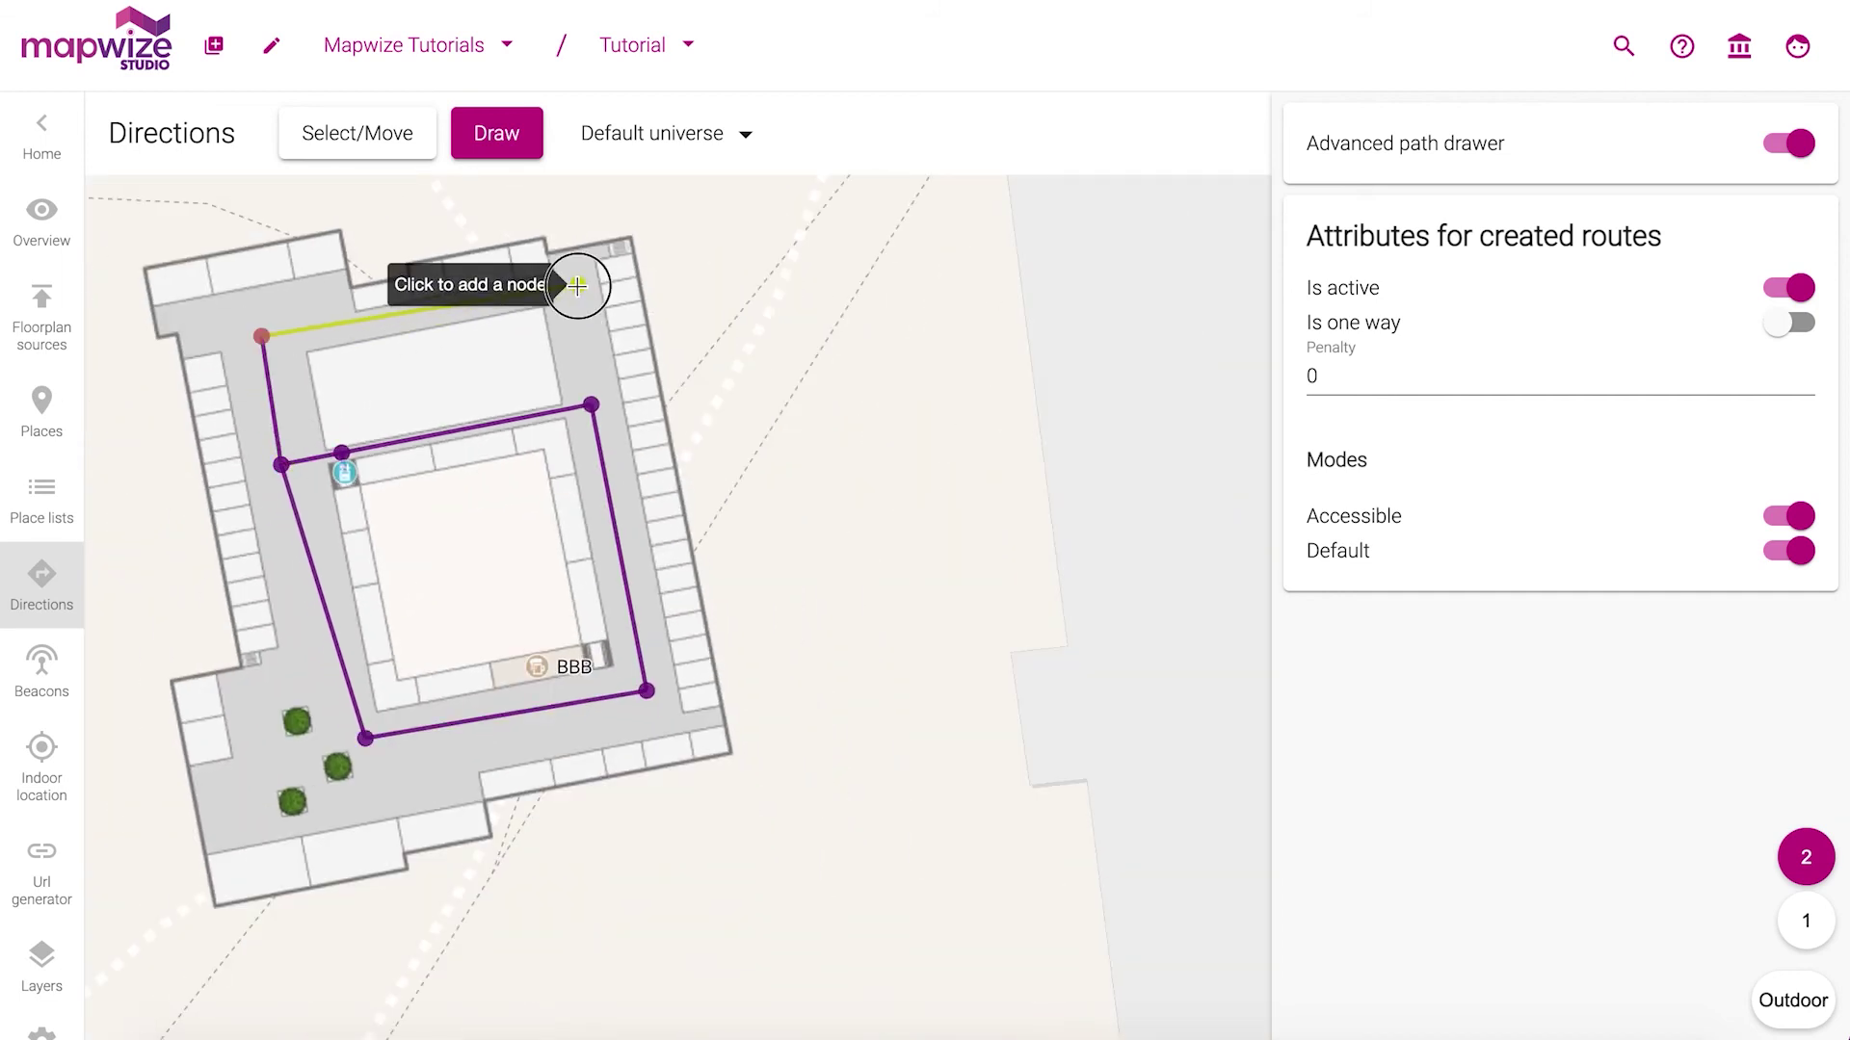
click(588, 403)
Nudge the outer top-left and top-right route nodes into place and save the route network.
click(395, 143)
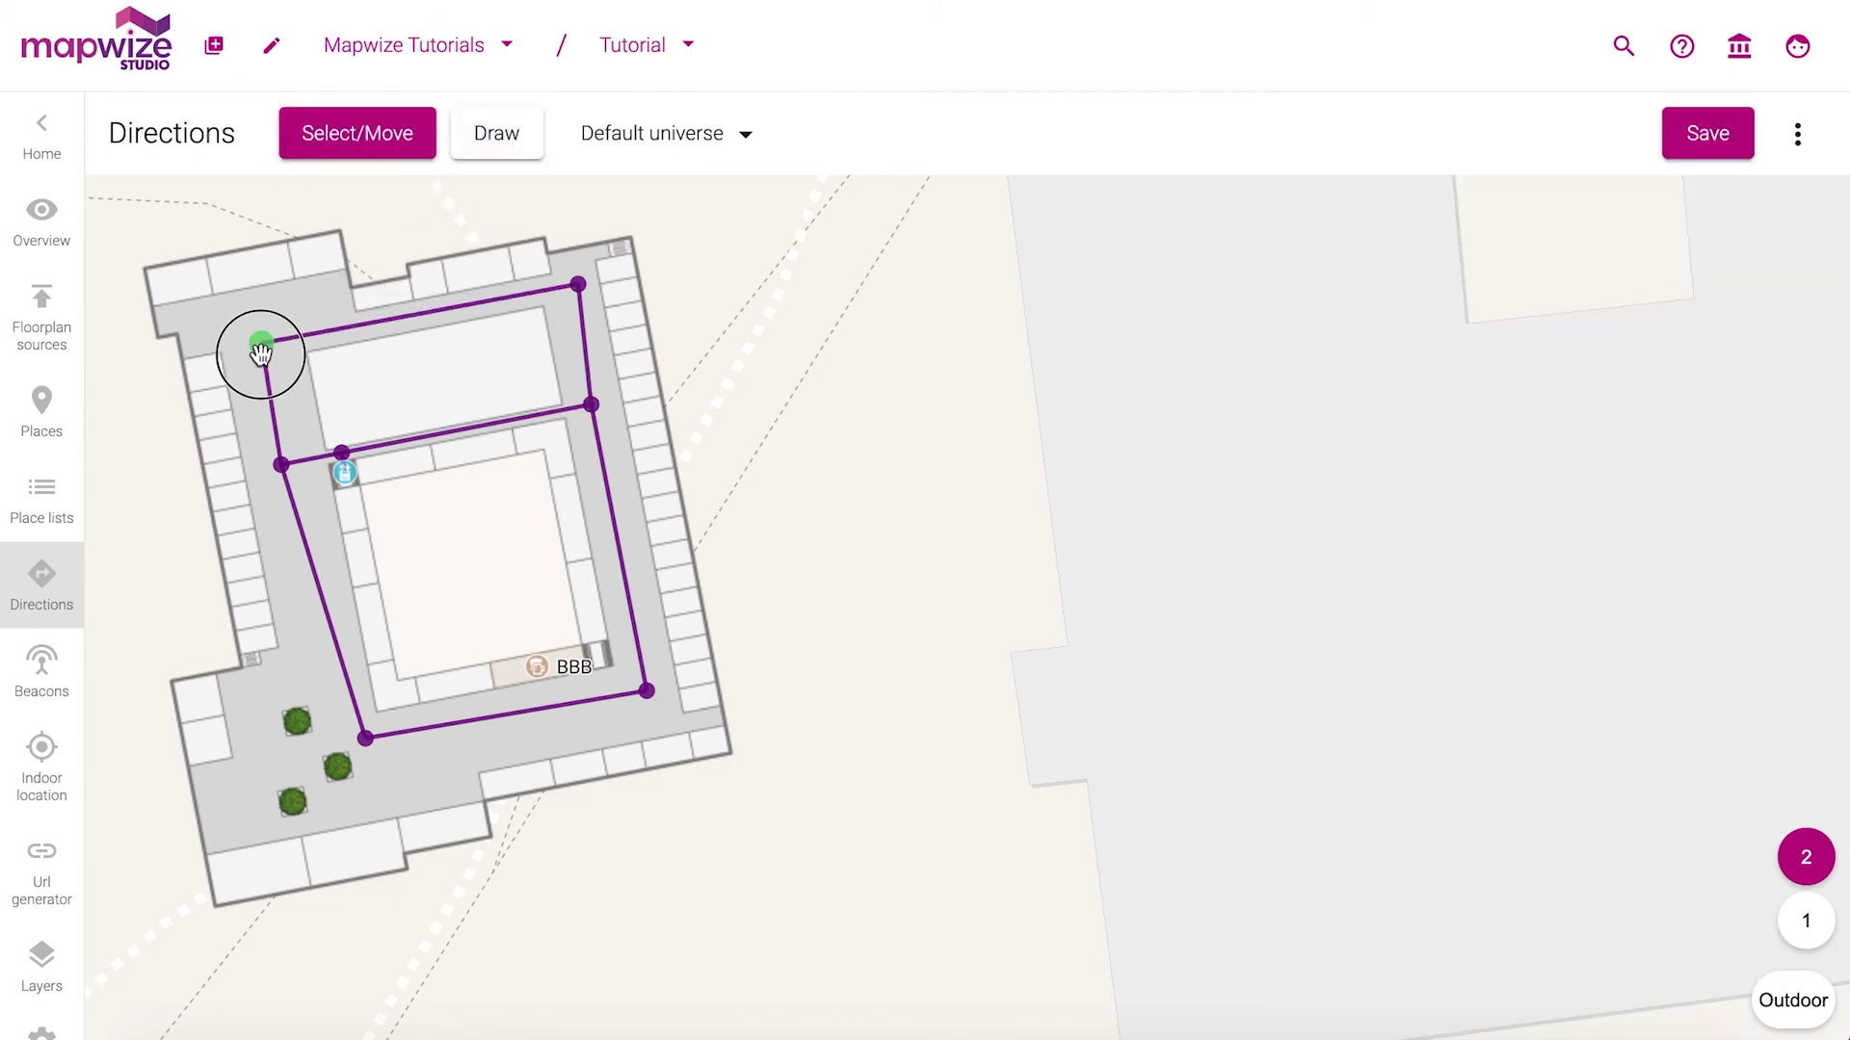
drag(260, 353, 257, 359)
drag(577, 286, 575, 289)
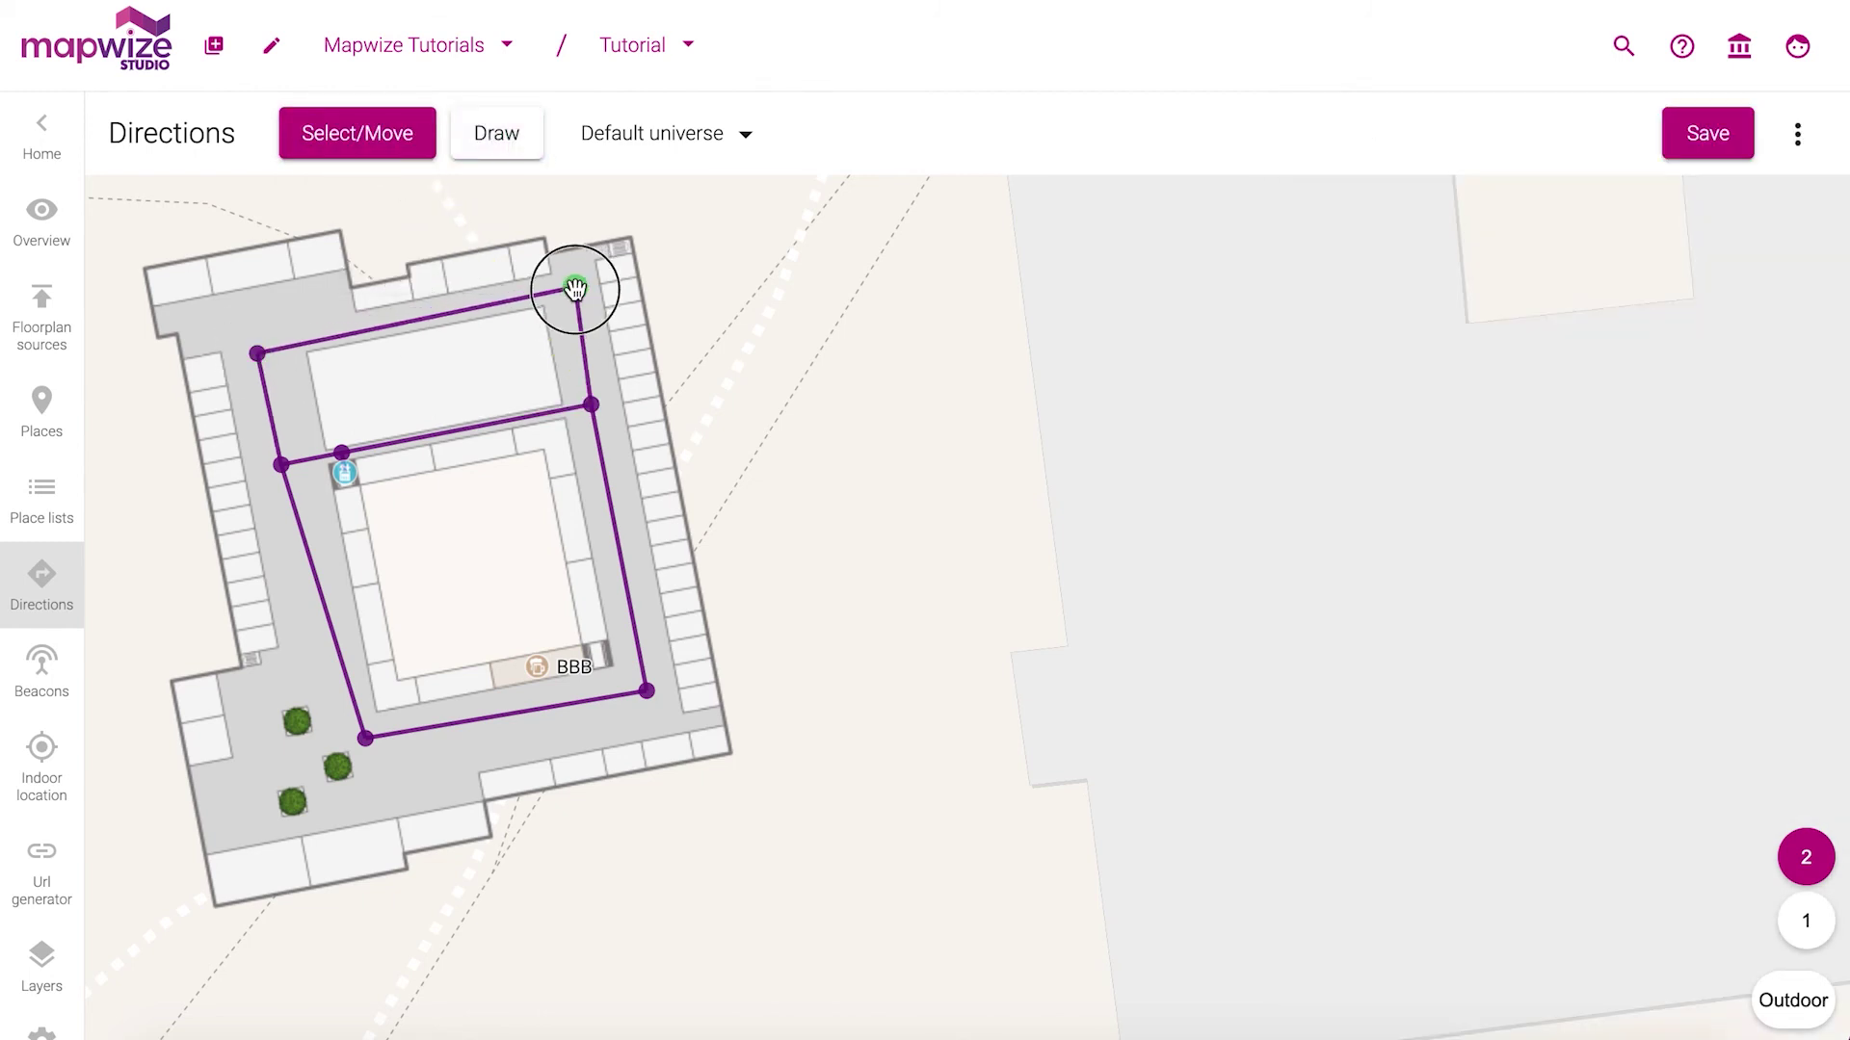
click(1701, 152)
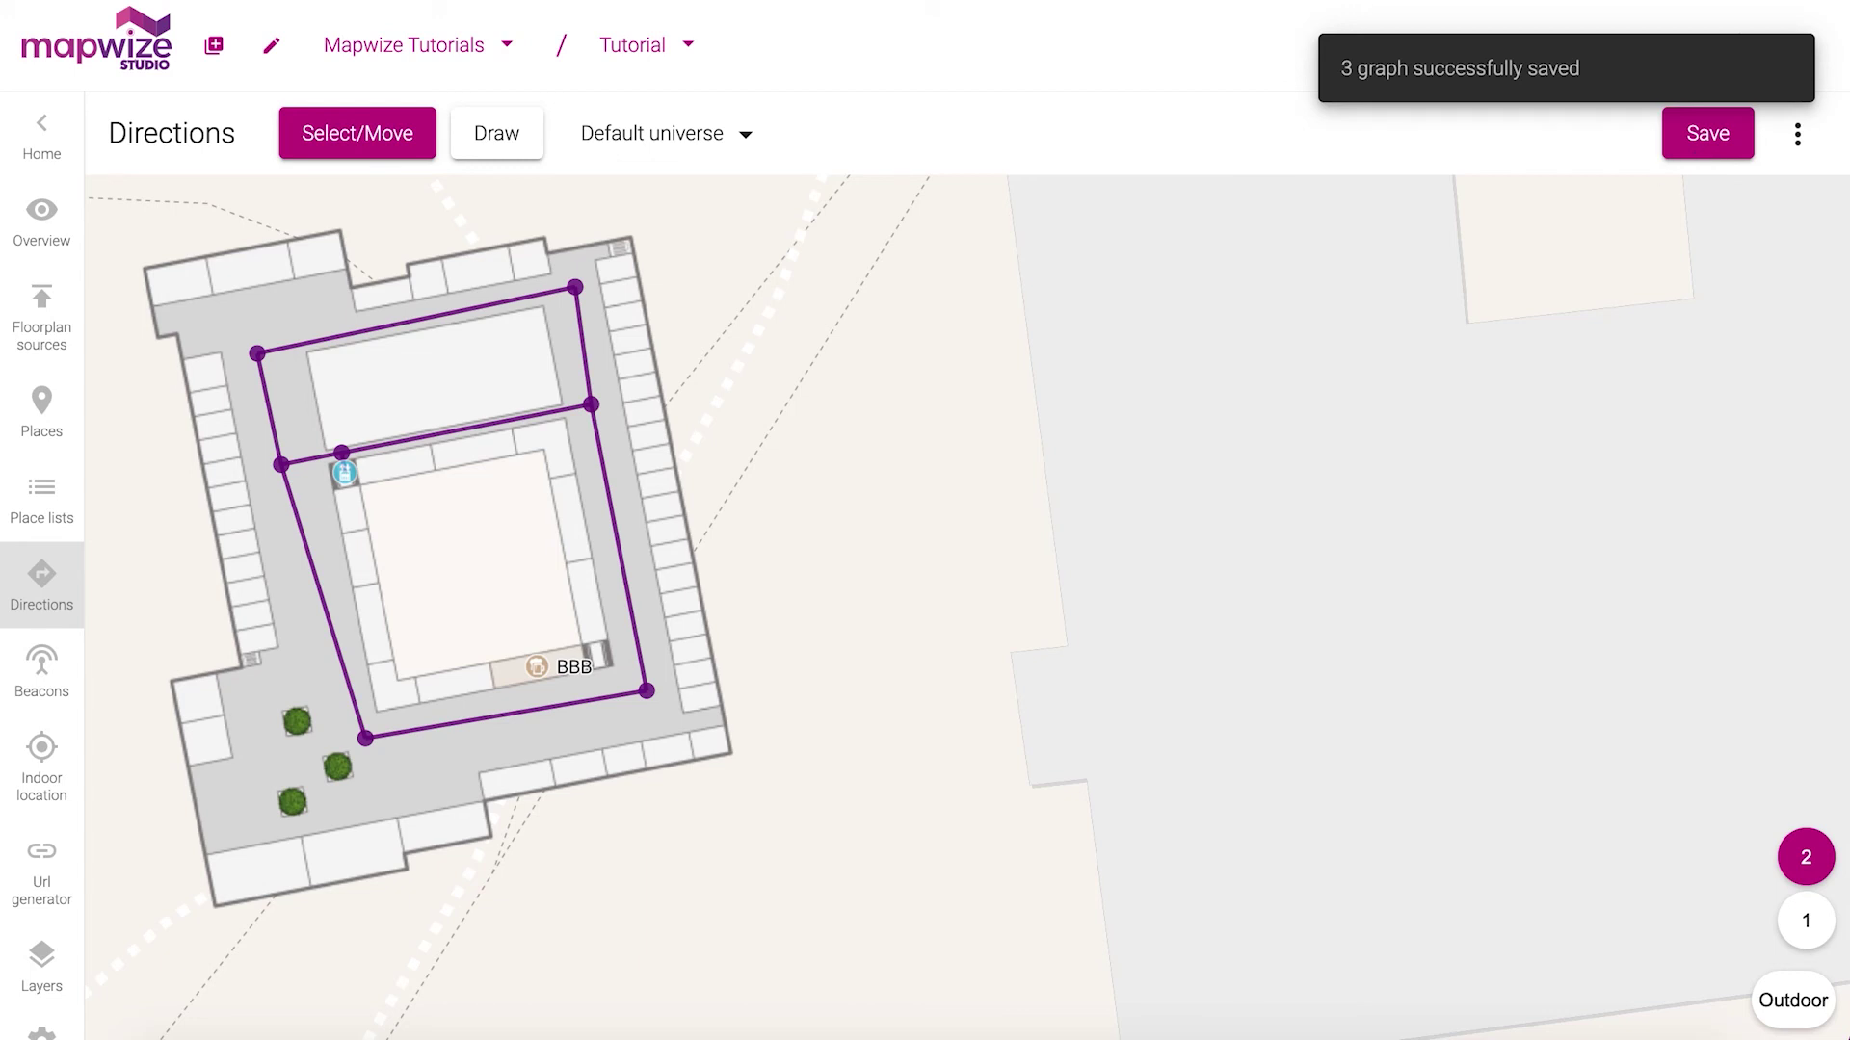
drag(349, 826, 767, 856)
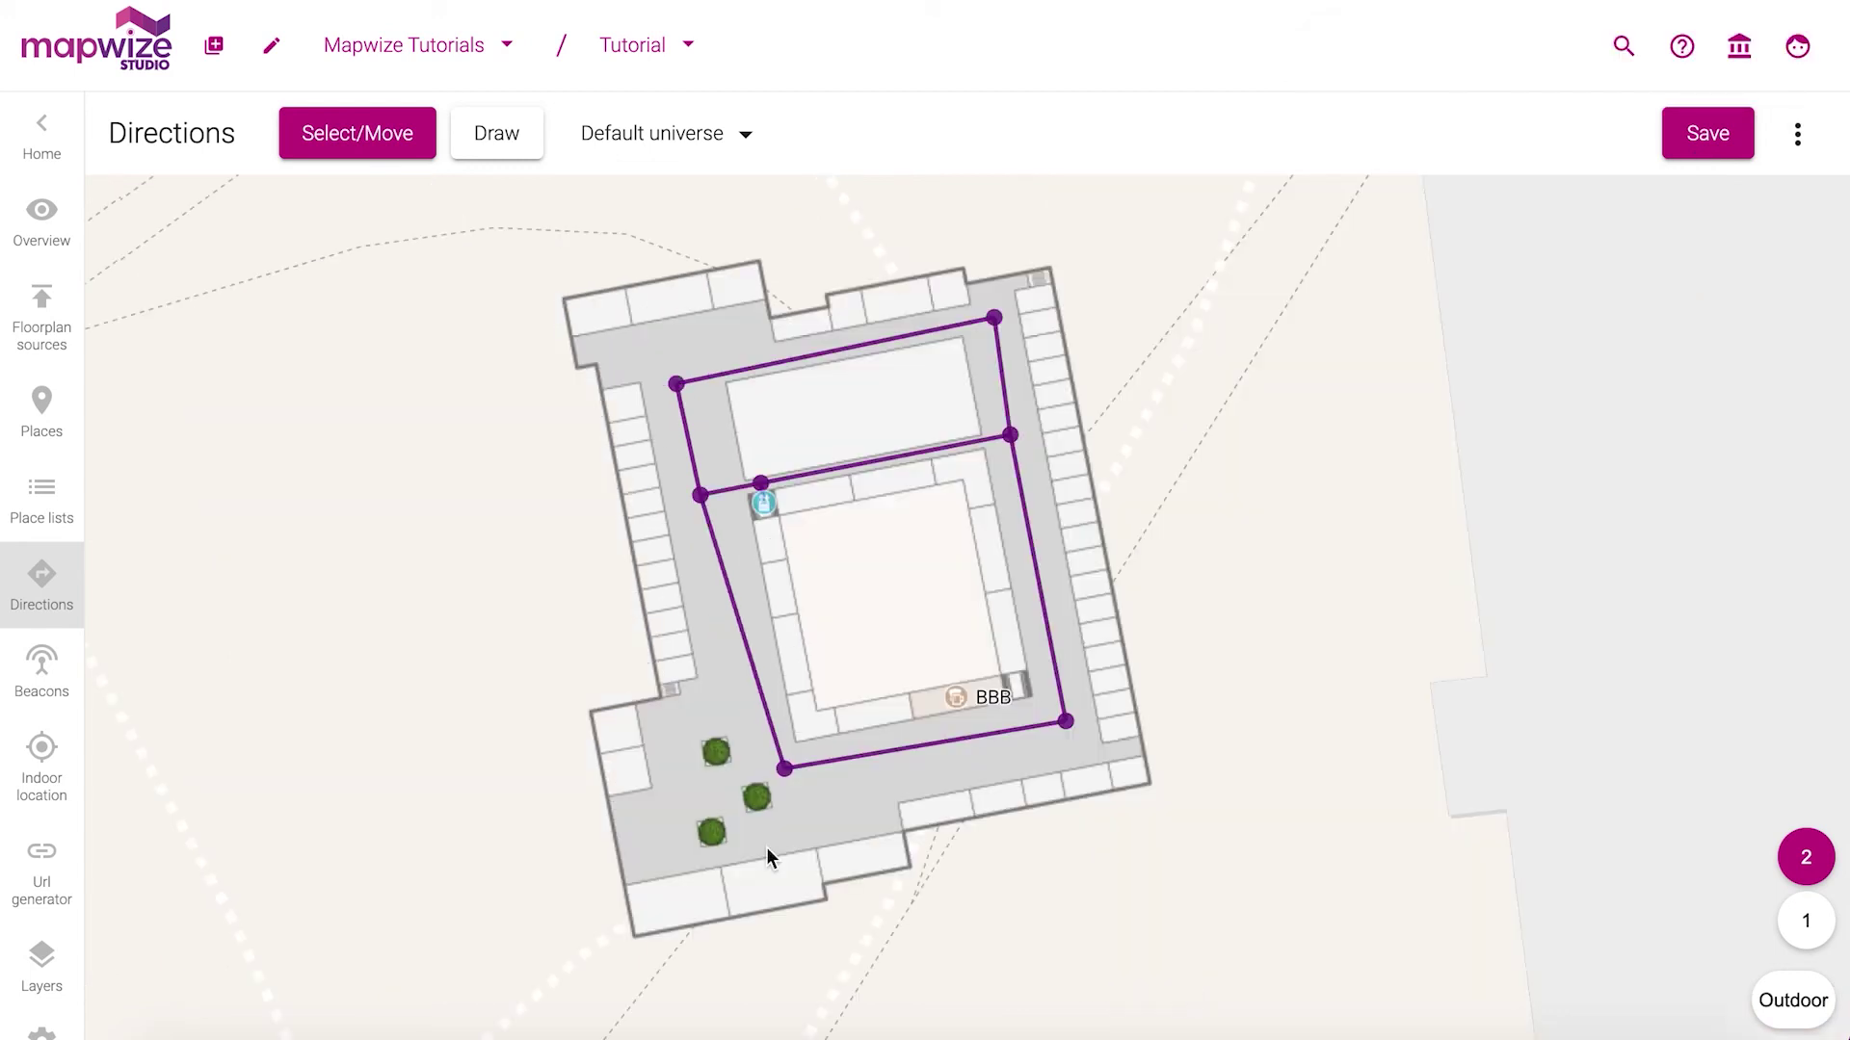
click(40, 894)
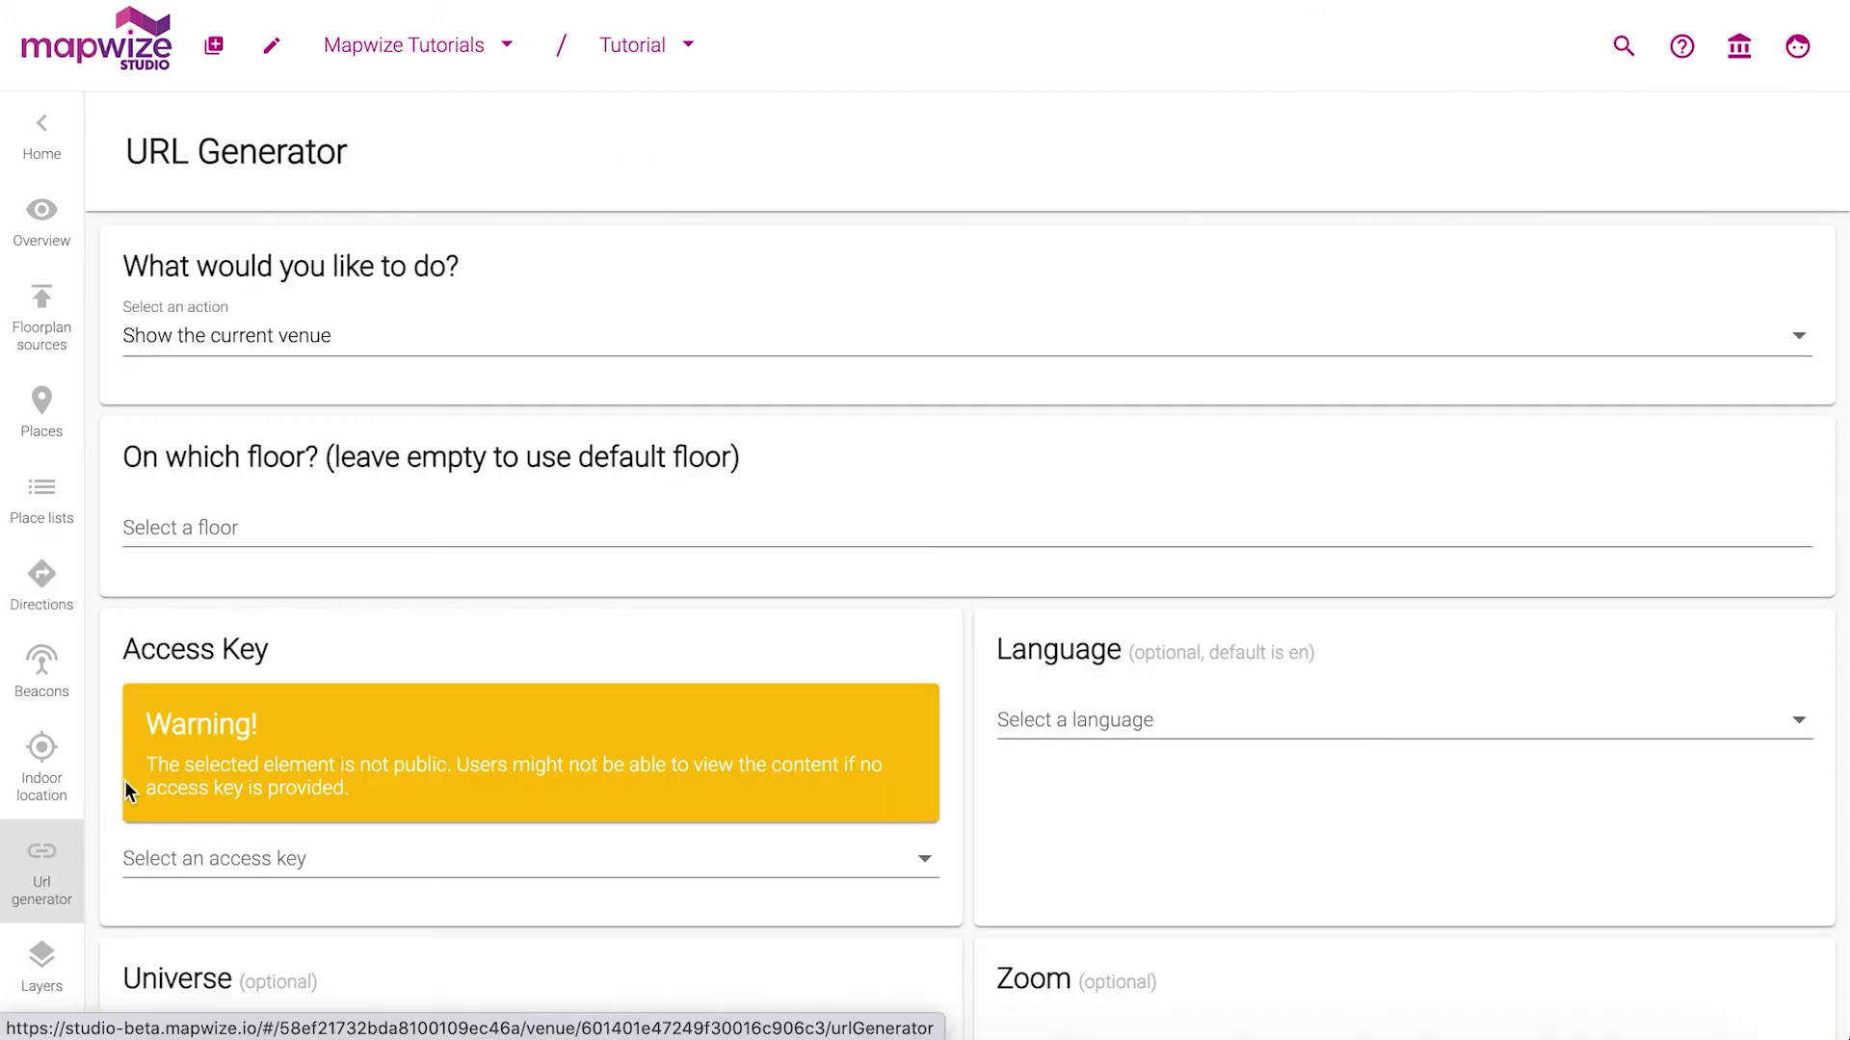
Generate the venue URL with the Tutorial access key and open it in the map viewer.
scroll(309, 603, down, 3)
click(350, 574)
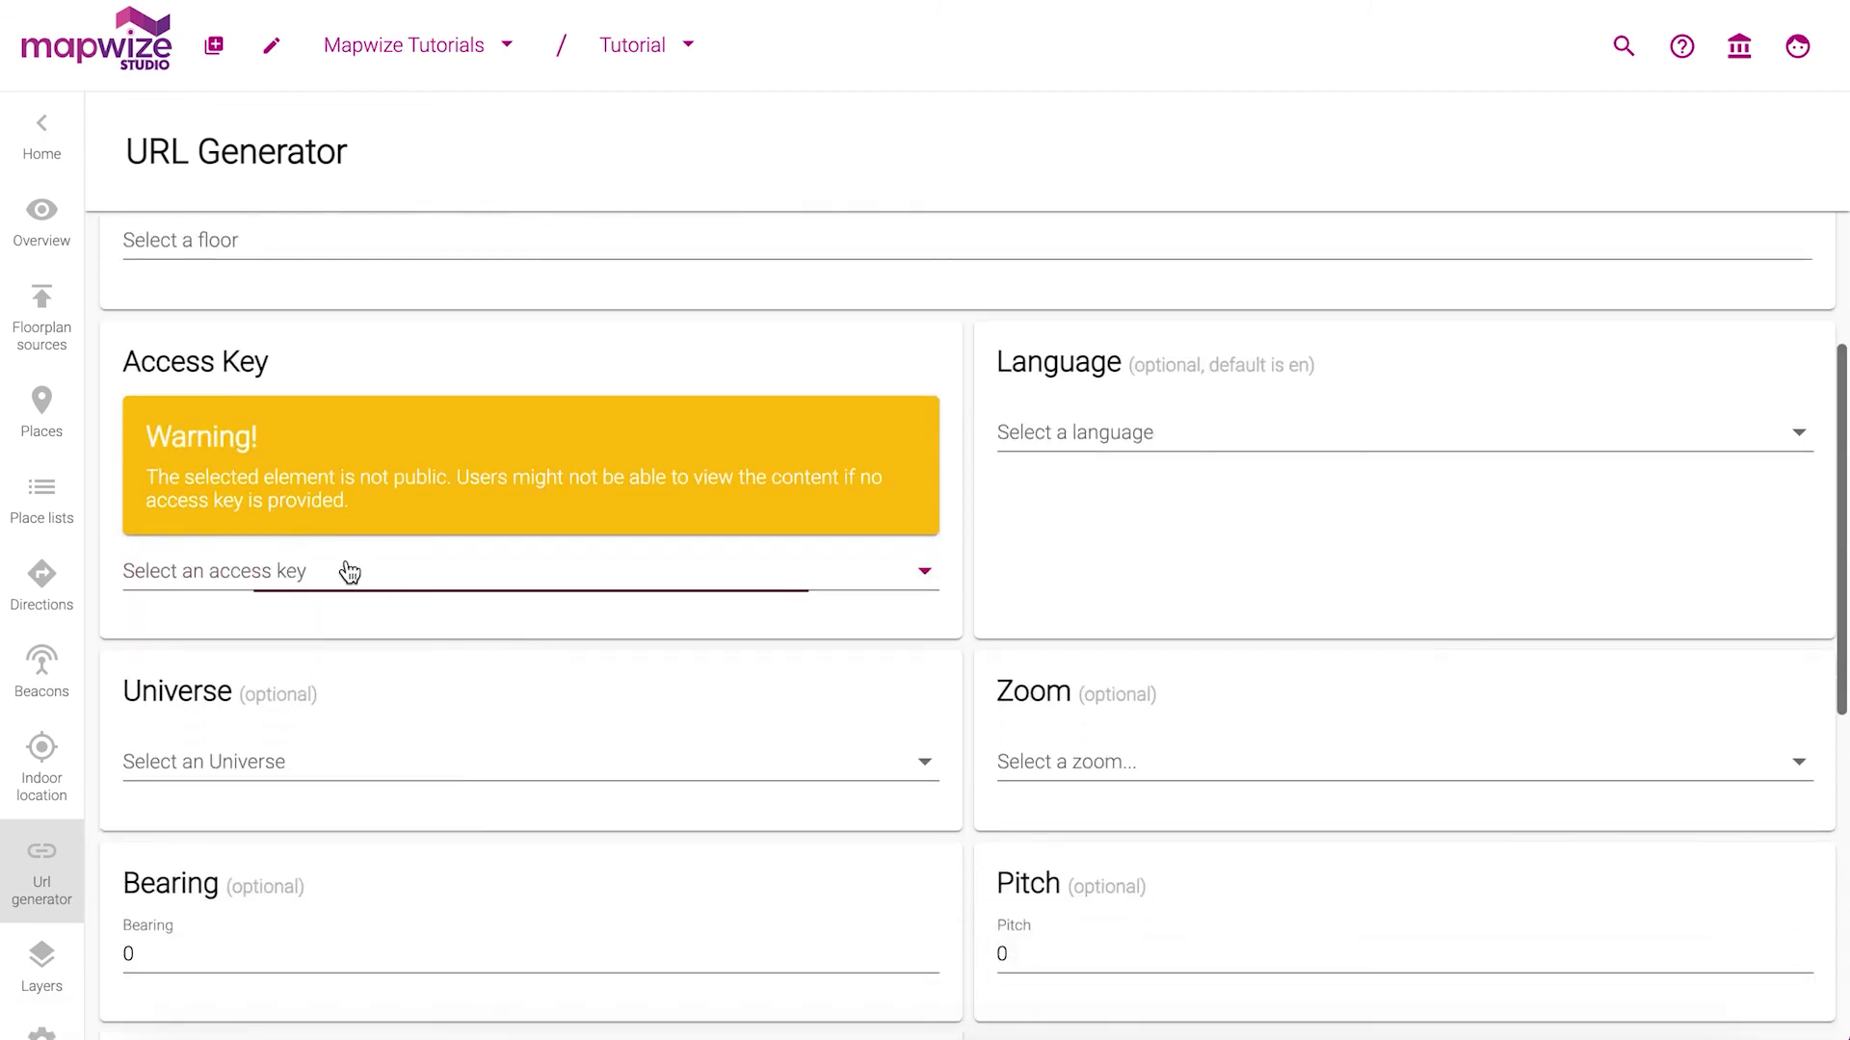
click(343, 583)
scroll(437, 772, down, 6)
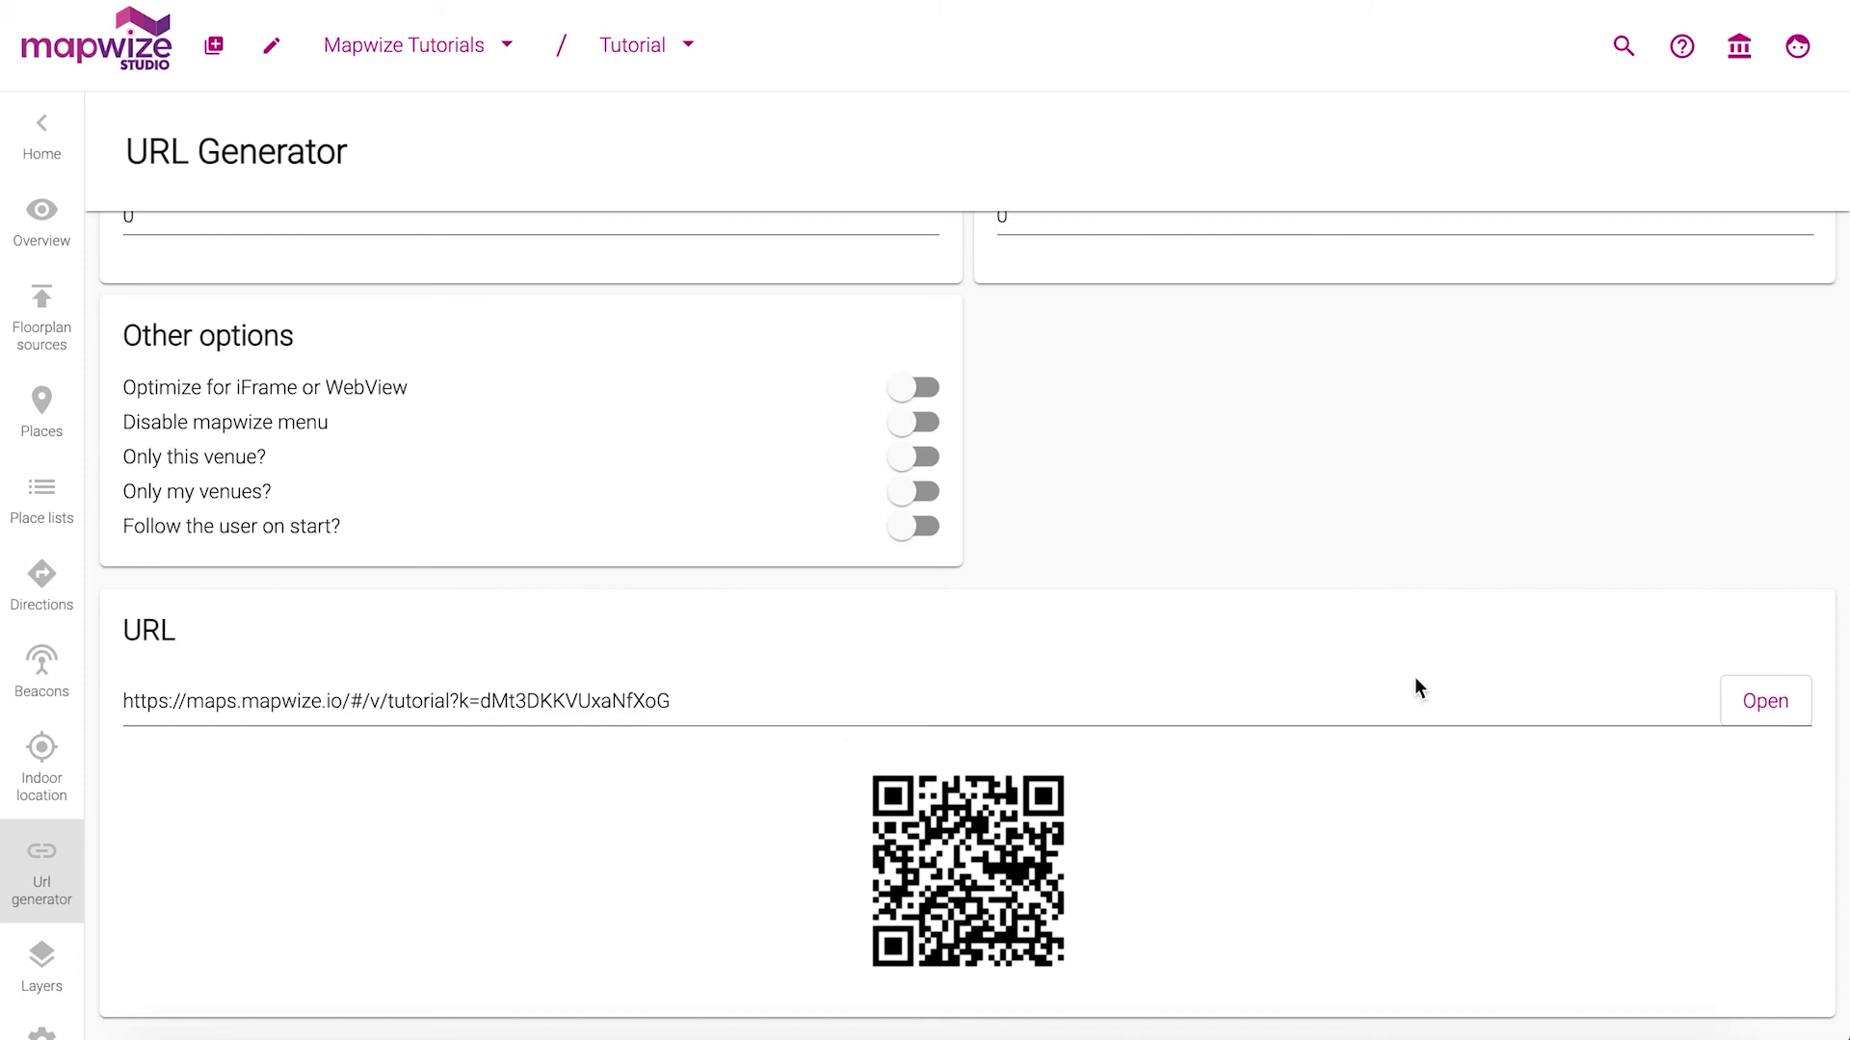
click(1766, 701)
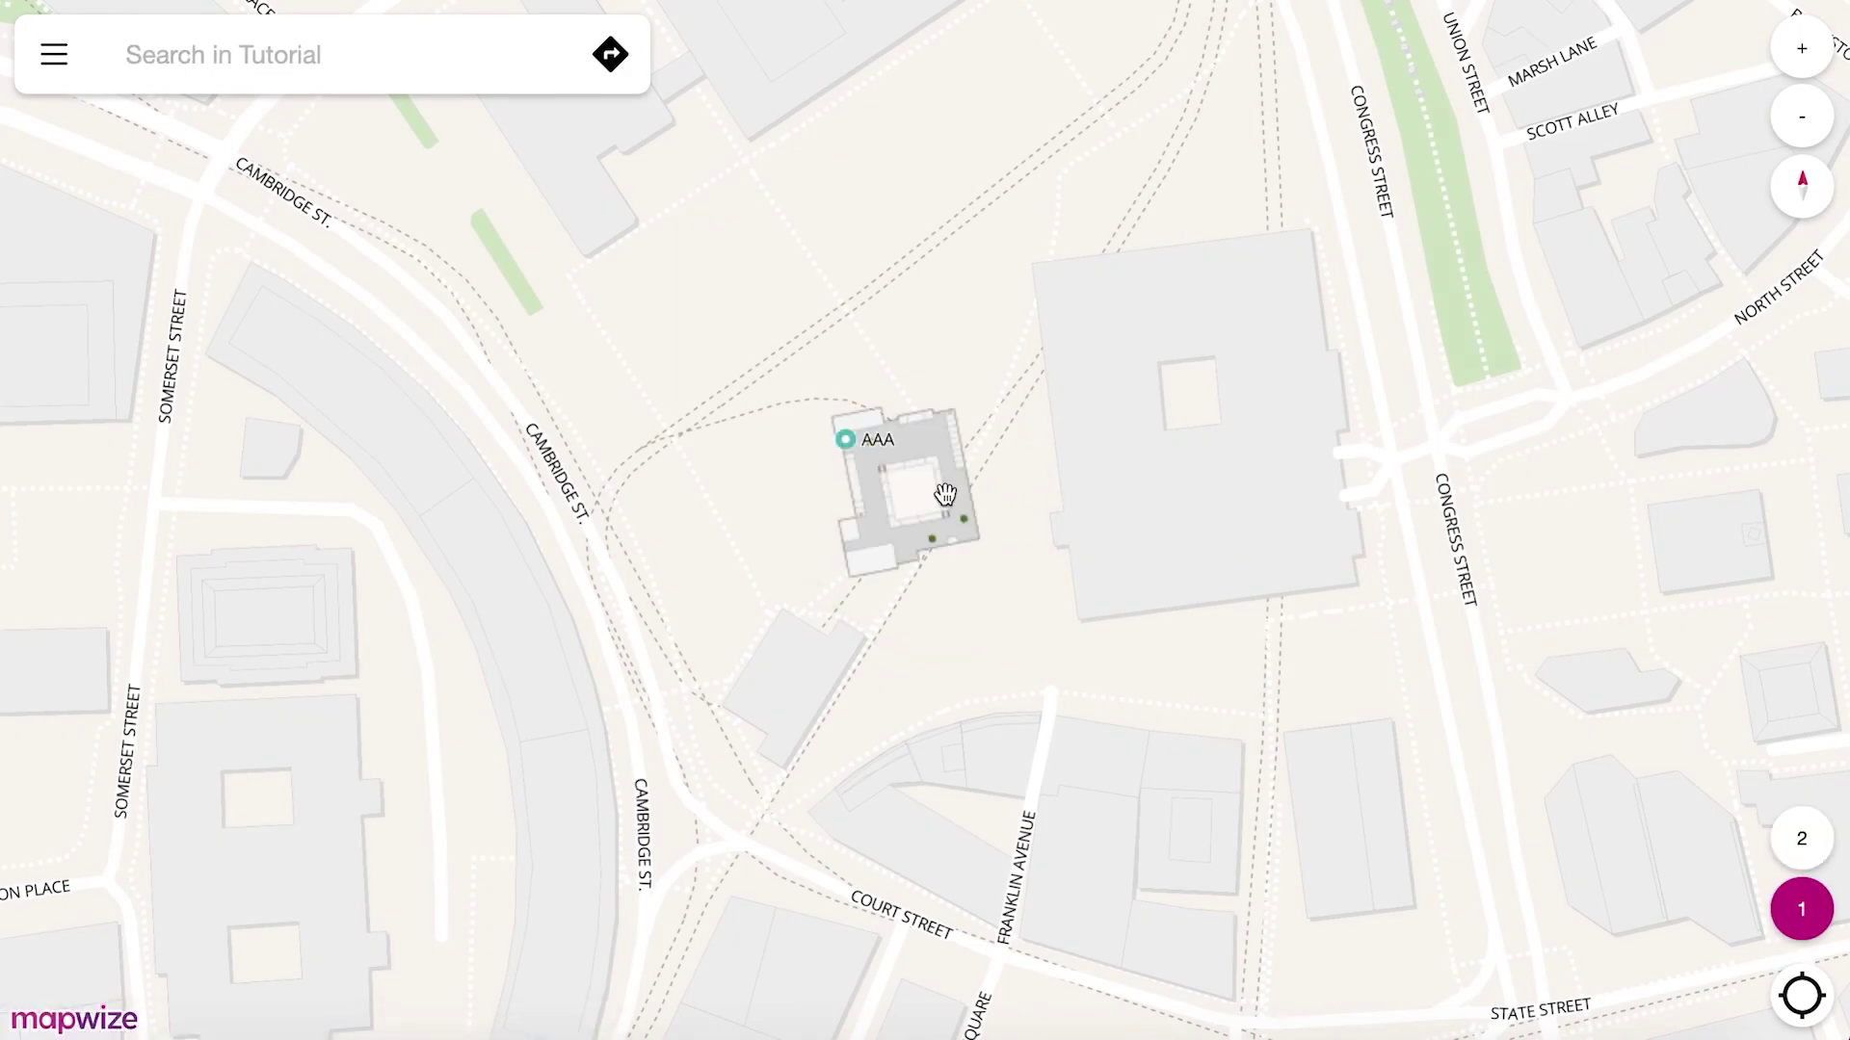
Show details for AAA, then search for BBB and select it.
scroll(945, 495, up, 5)
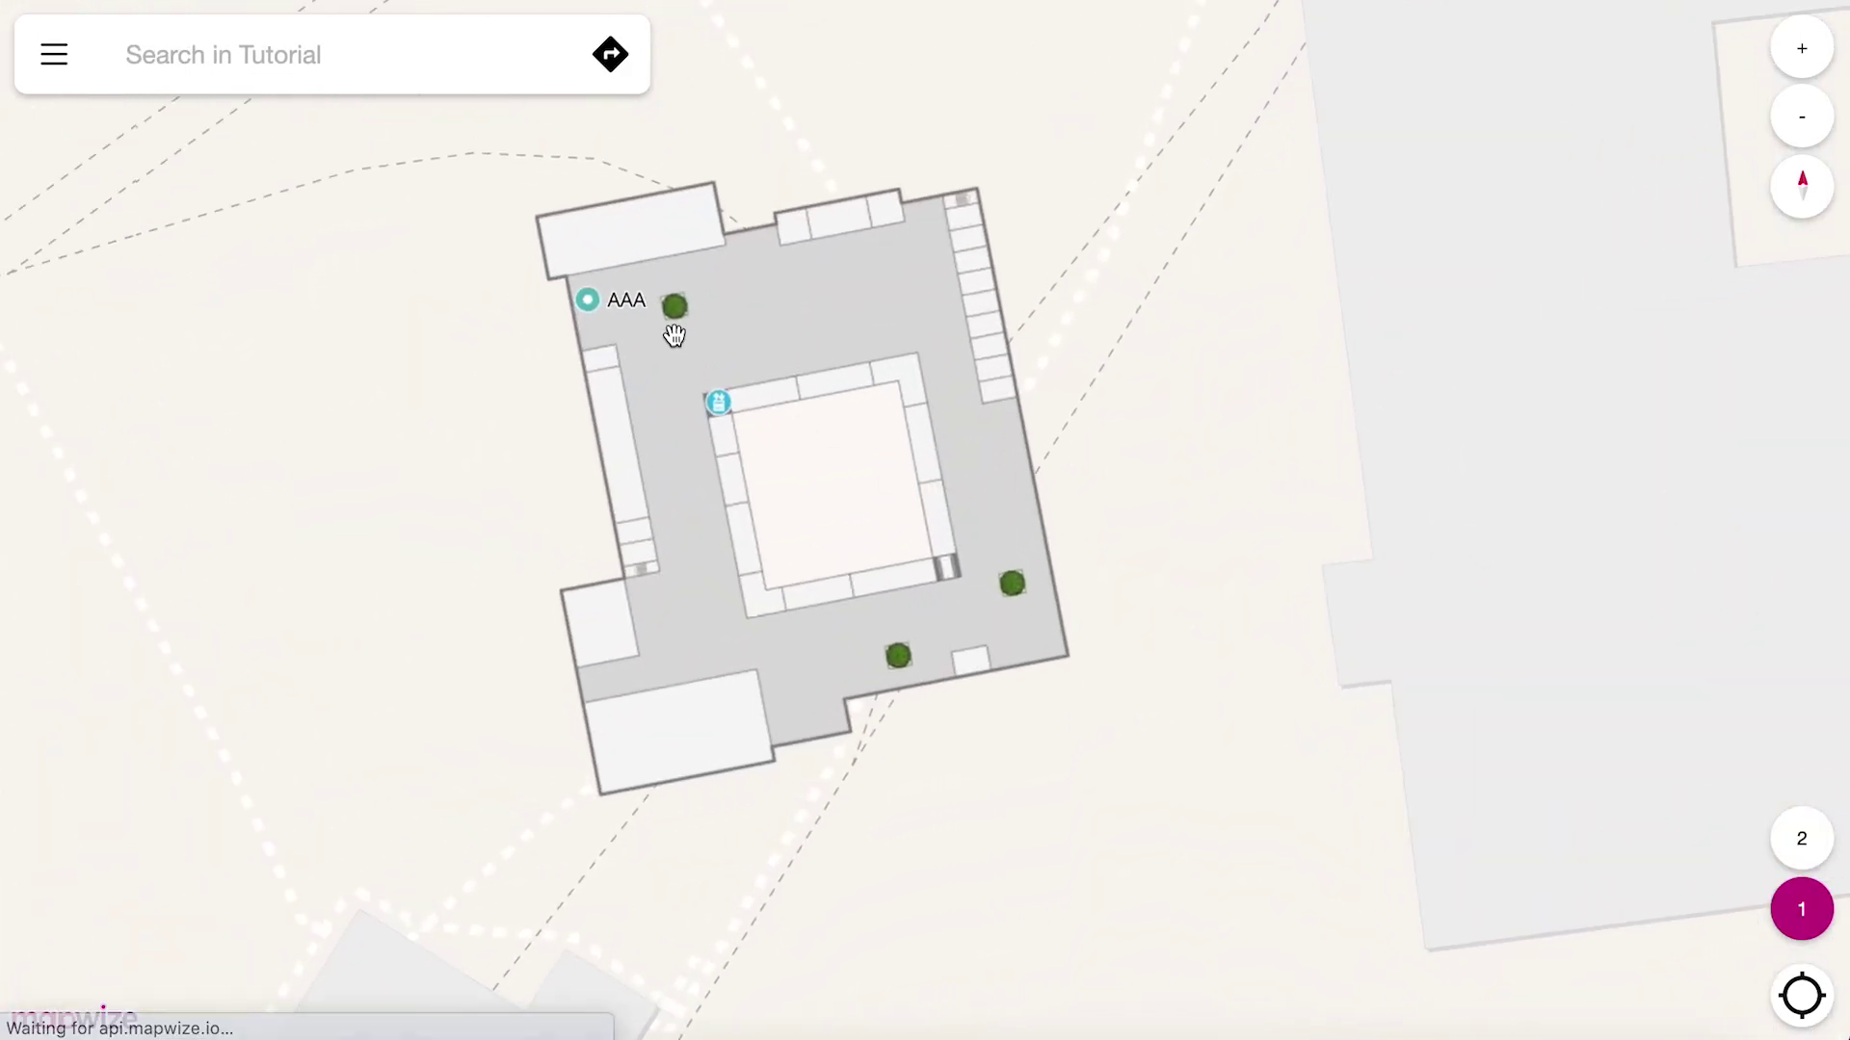
scroll(585, 299, up, 1)
click(585, 300)
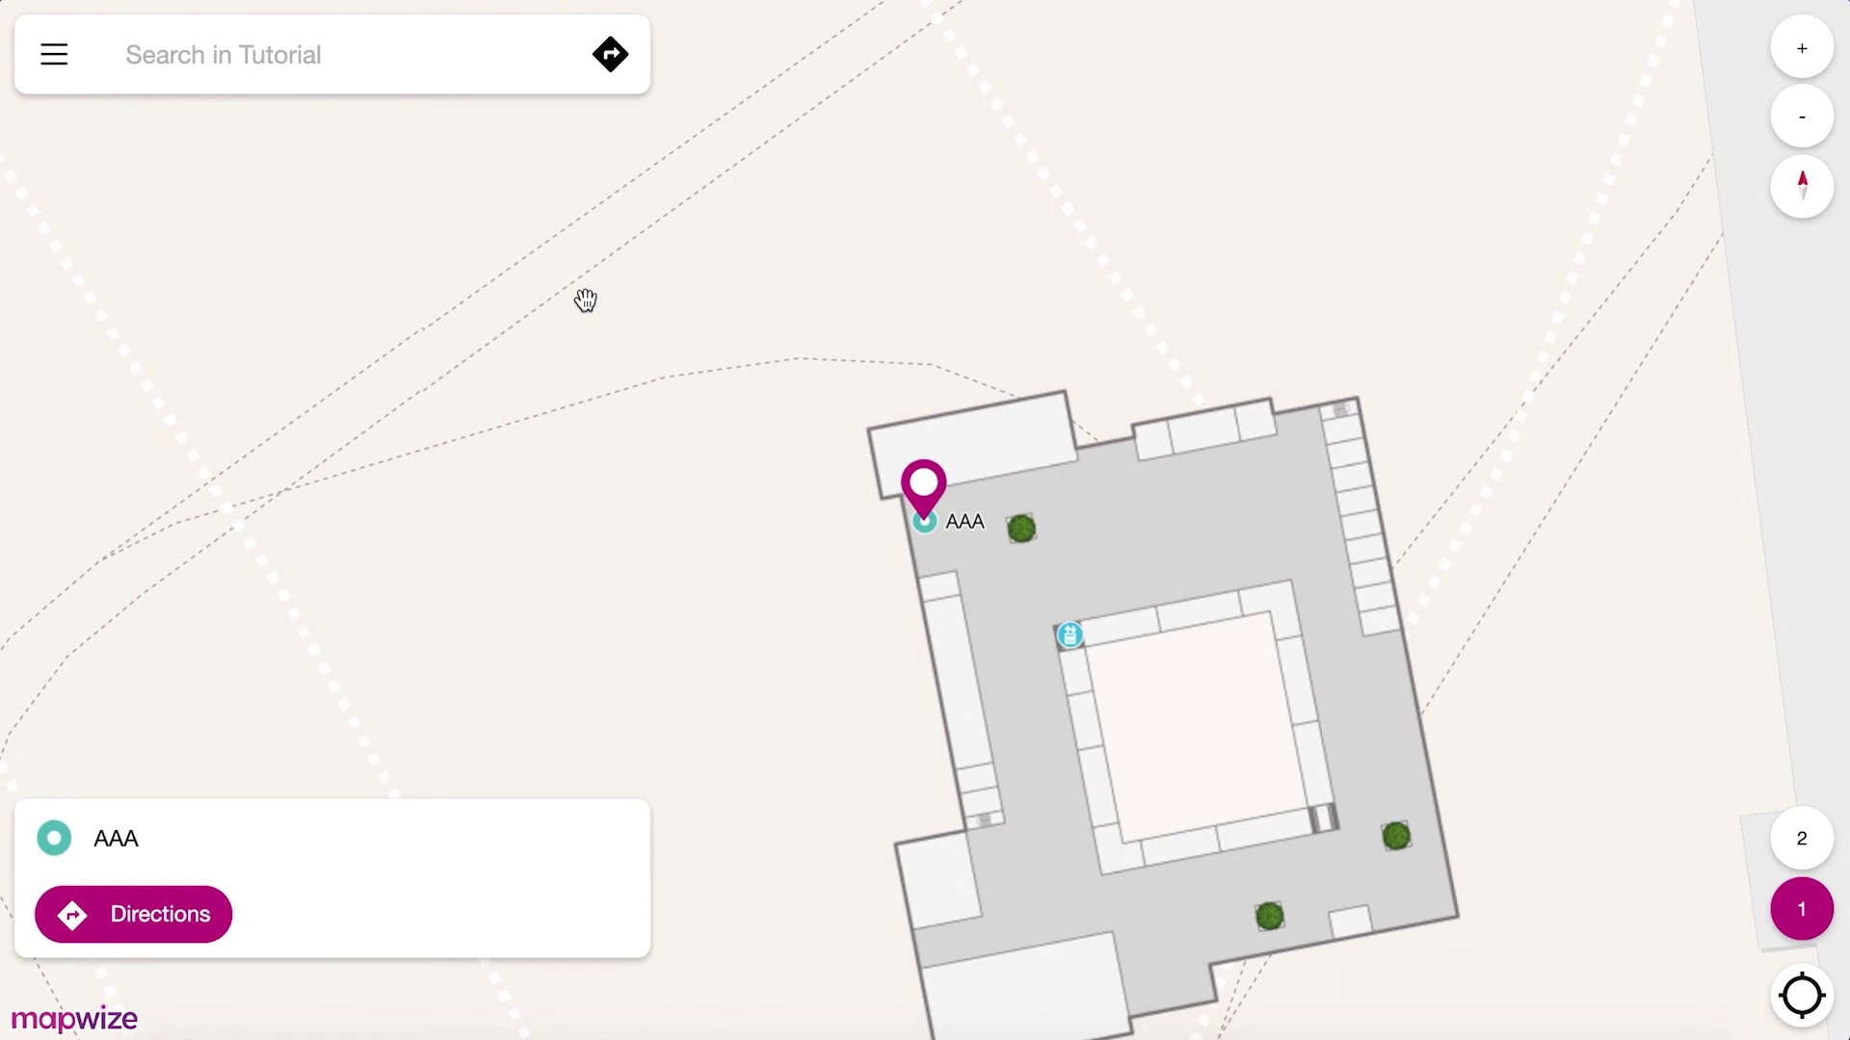
drag(1169, 767, 1118, 720)
click(418, 77)
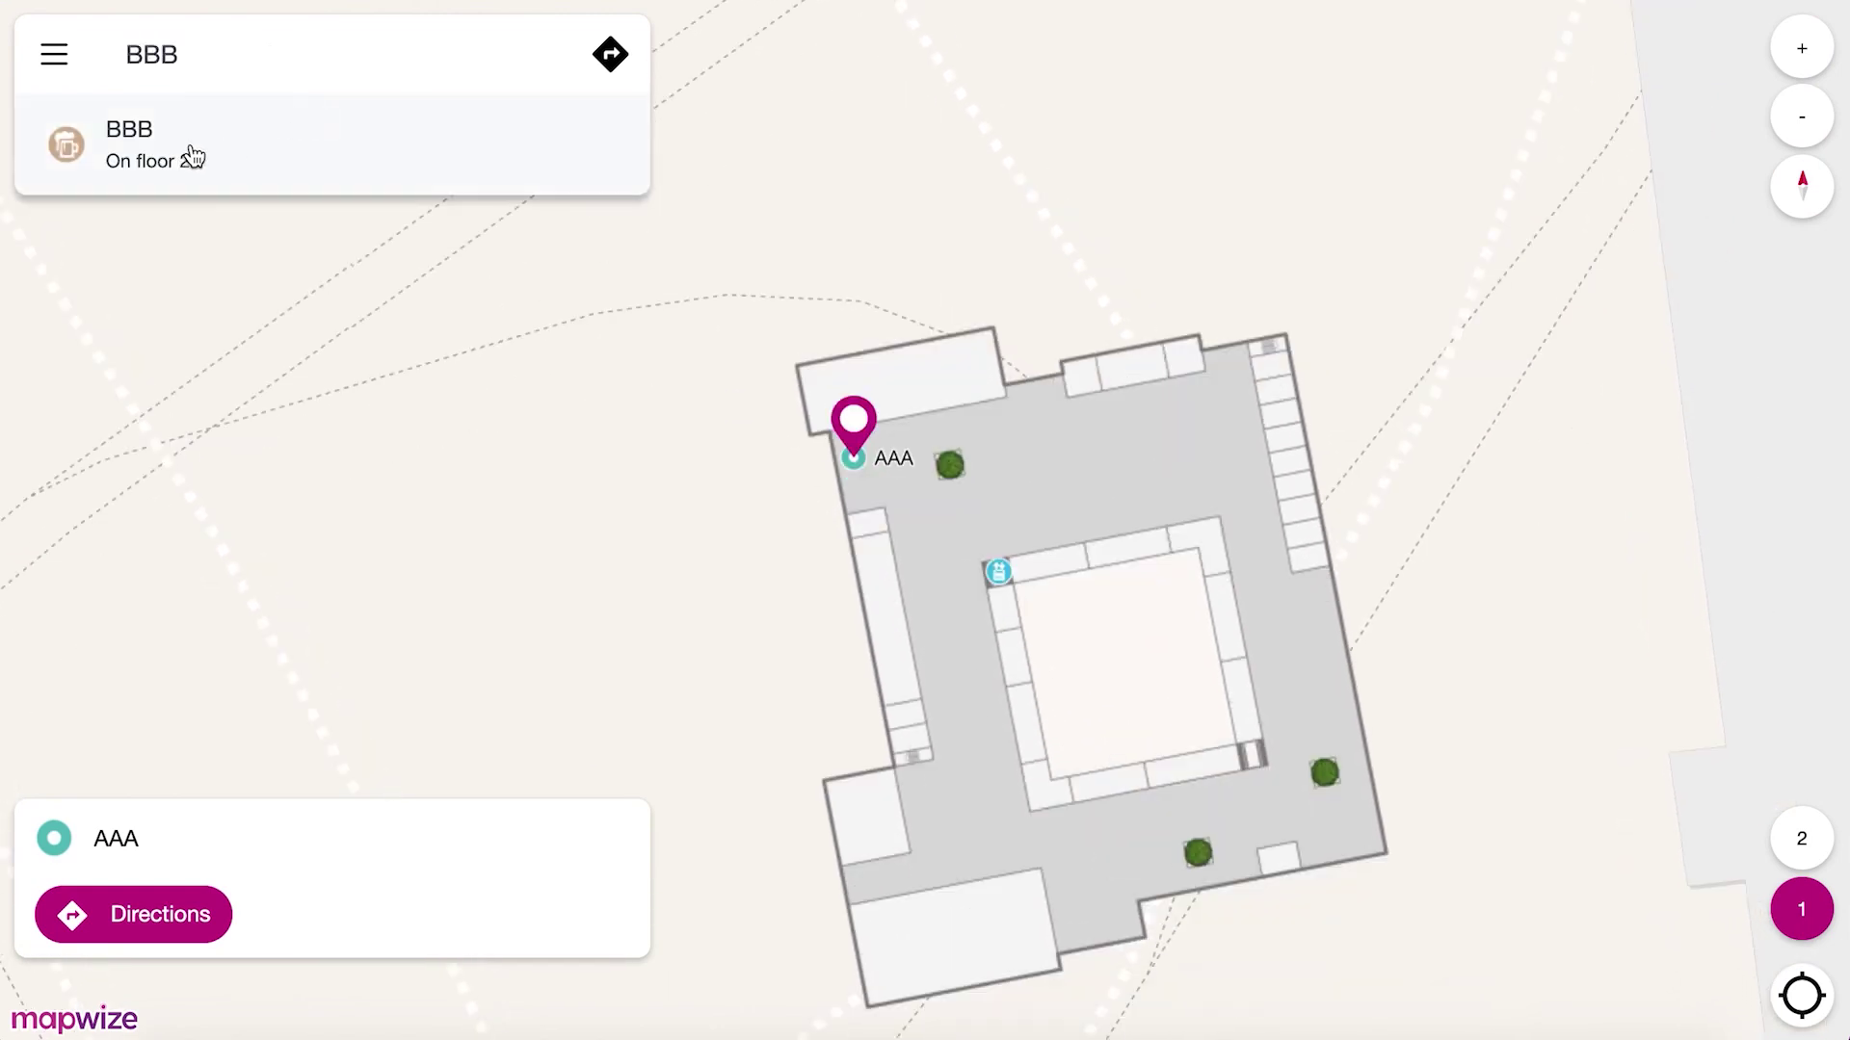
click(176, 156)
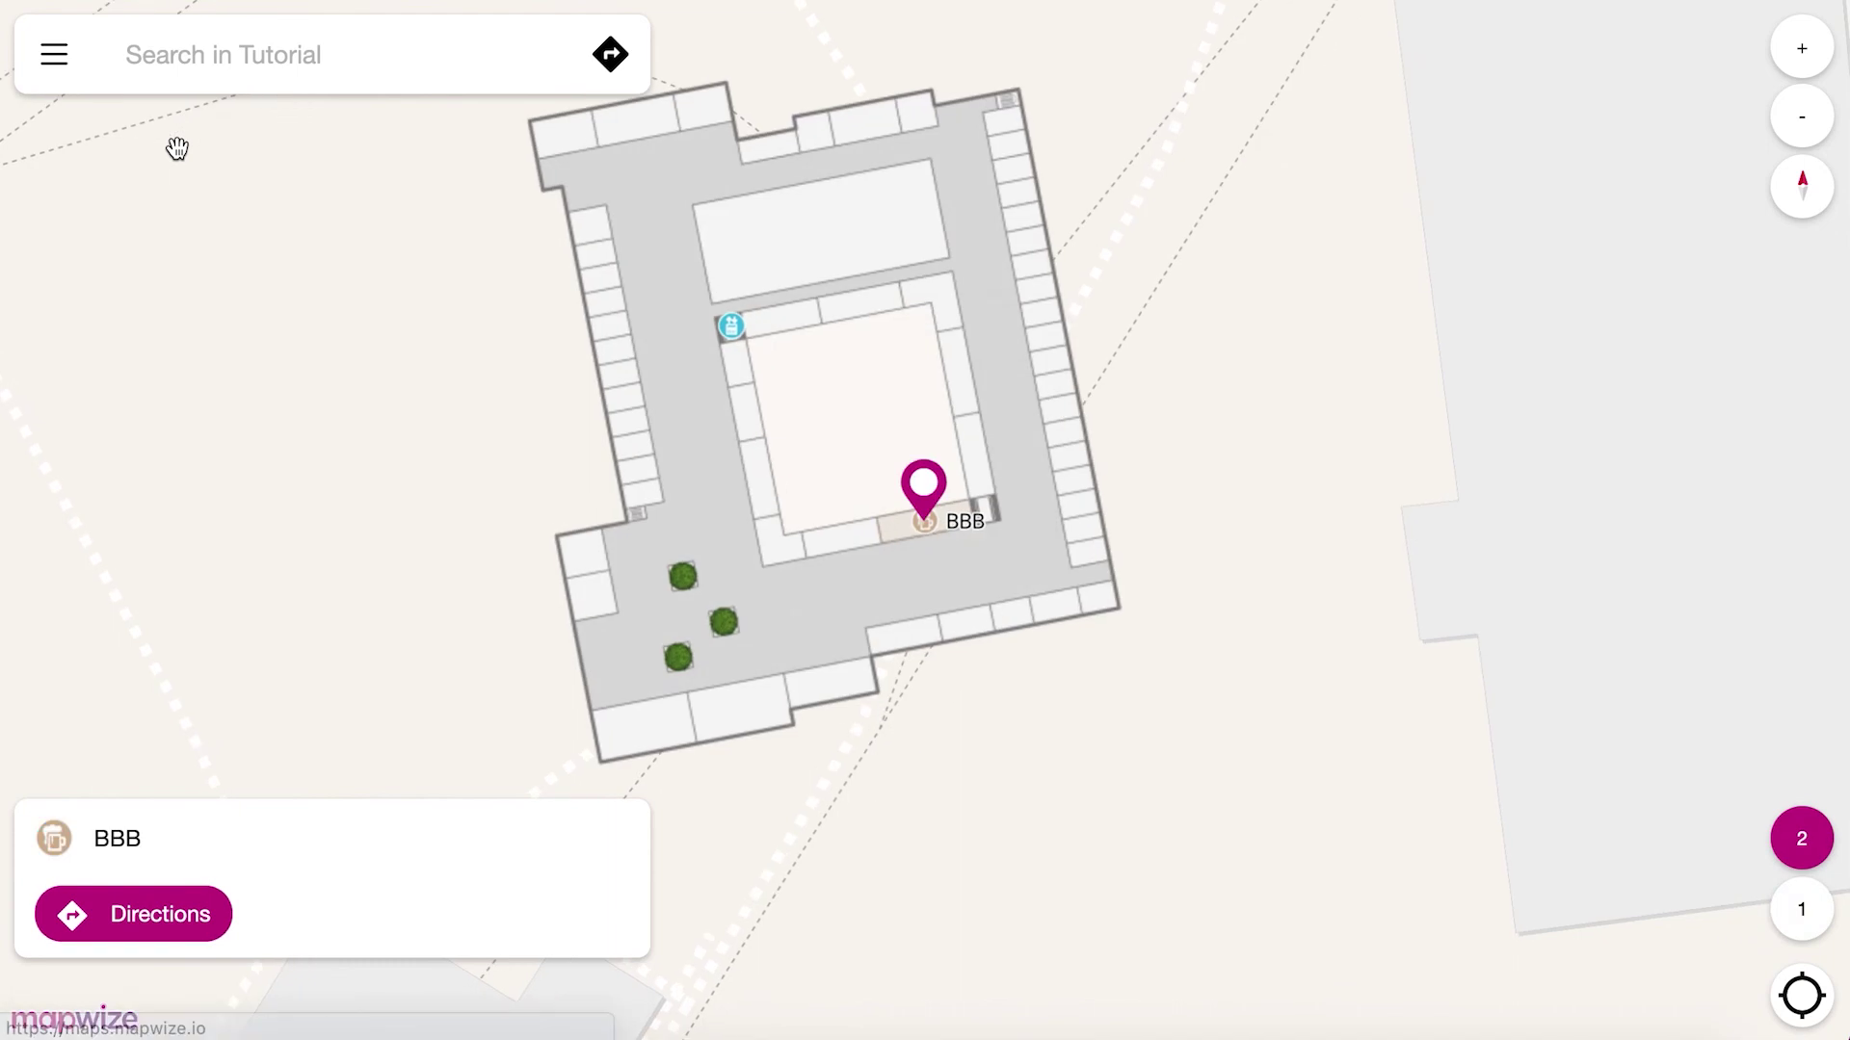
Get directions from AAA to BBB and follow the elevator route up to floor 2.
click(164, 917)
text(A)
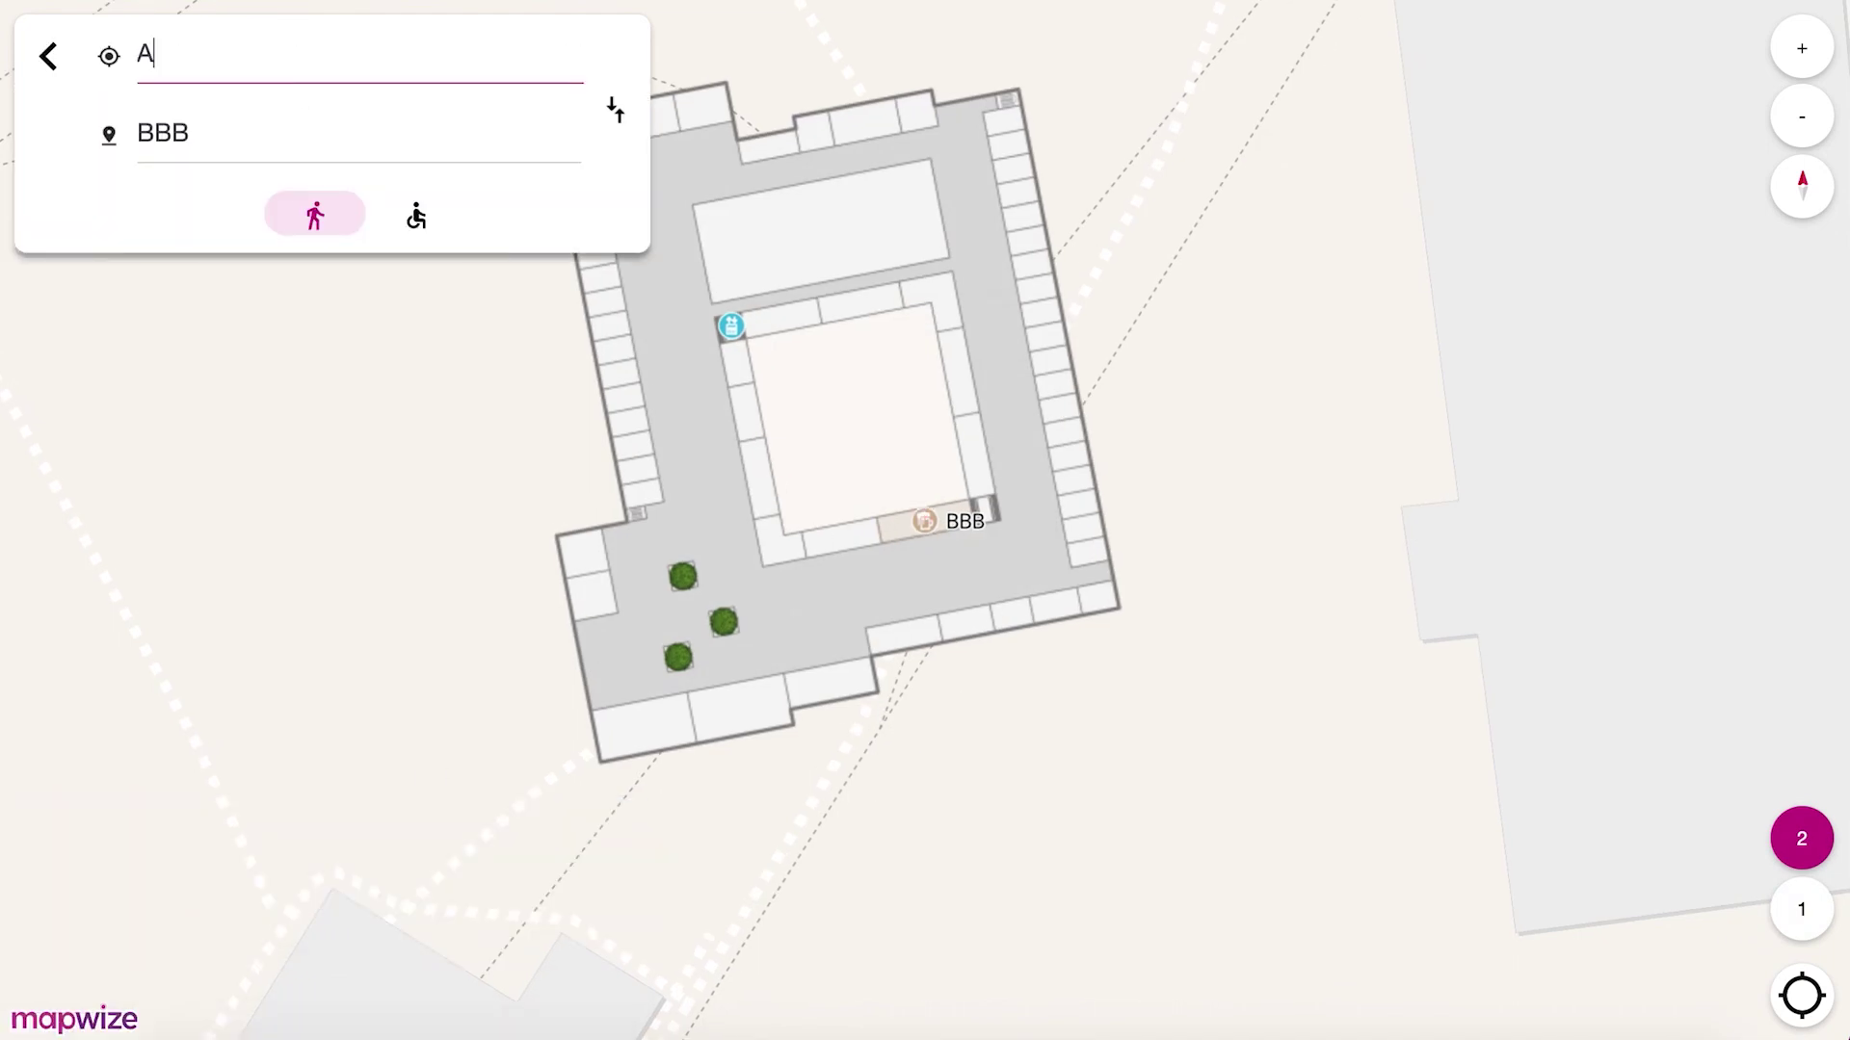
click(145, 298)
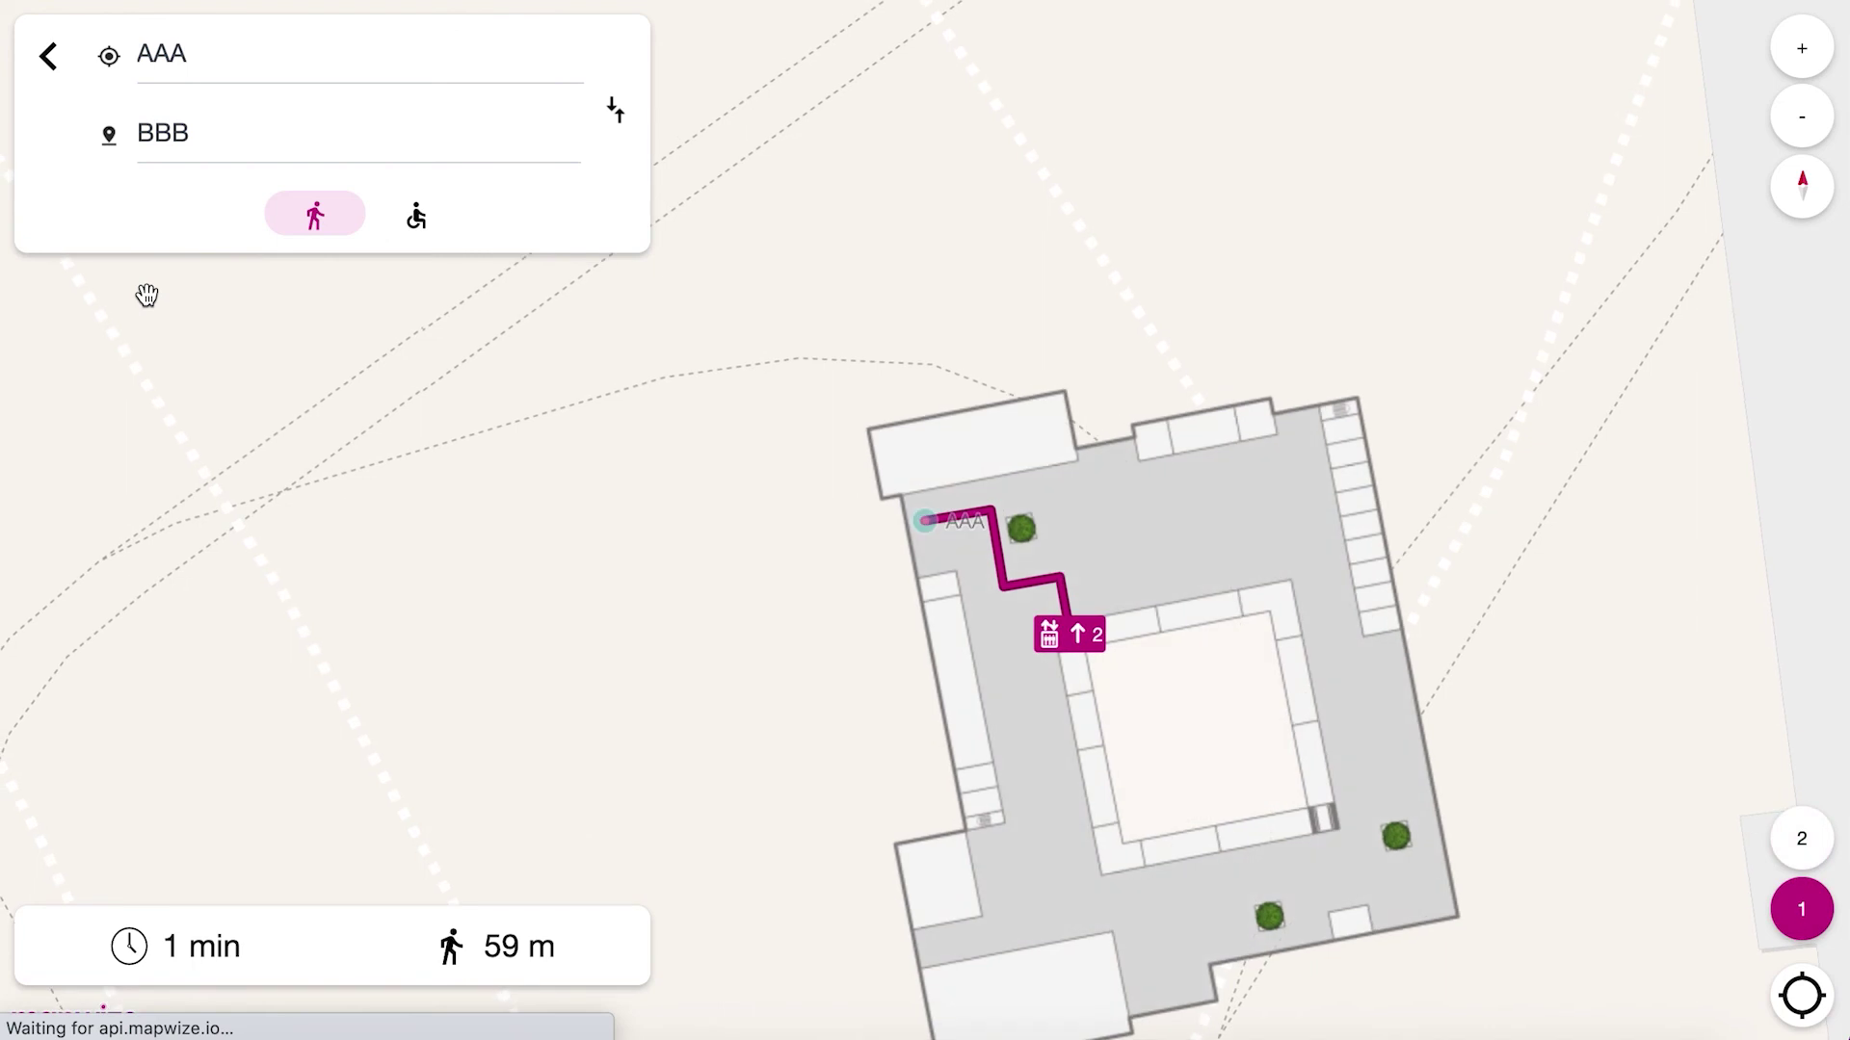
click(1087, 631)
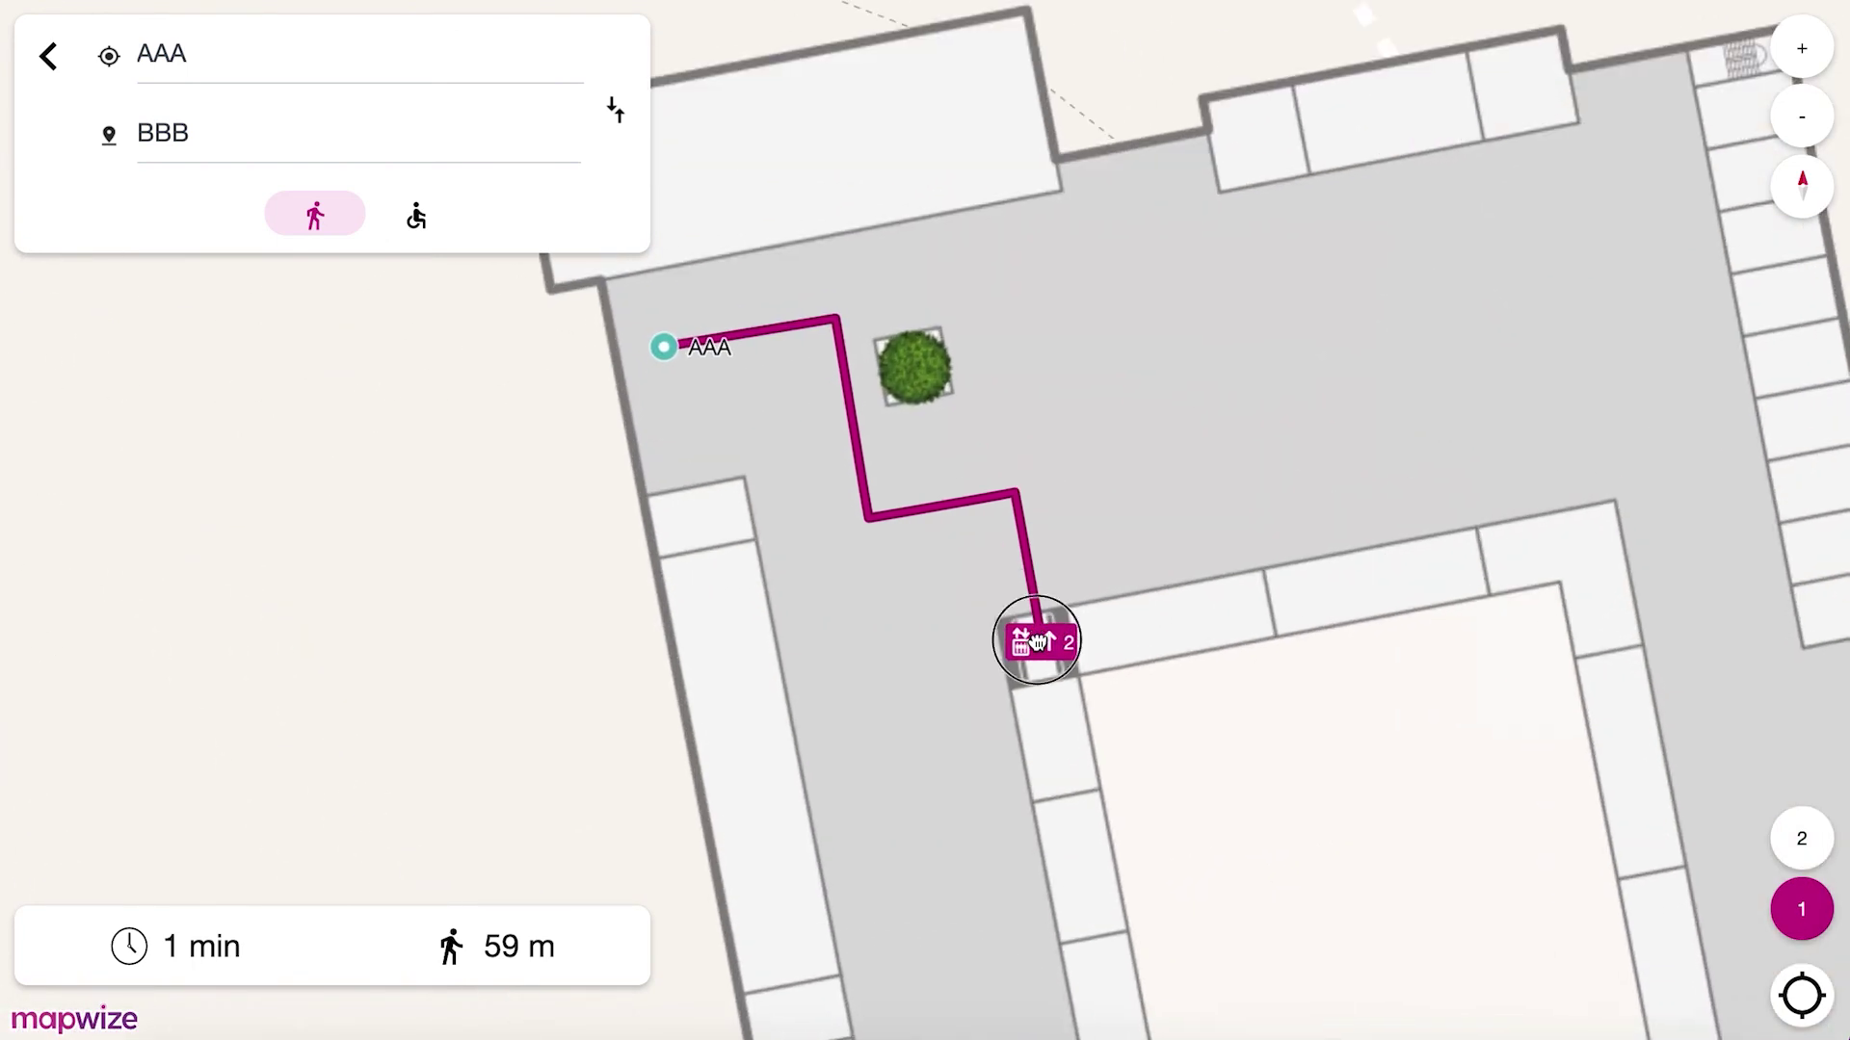